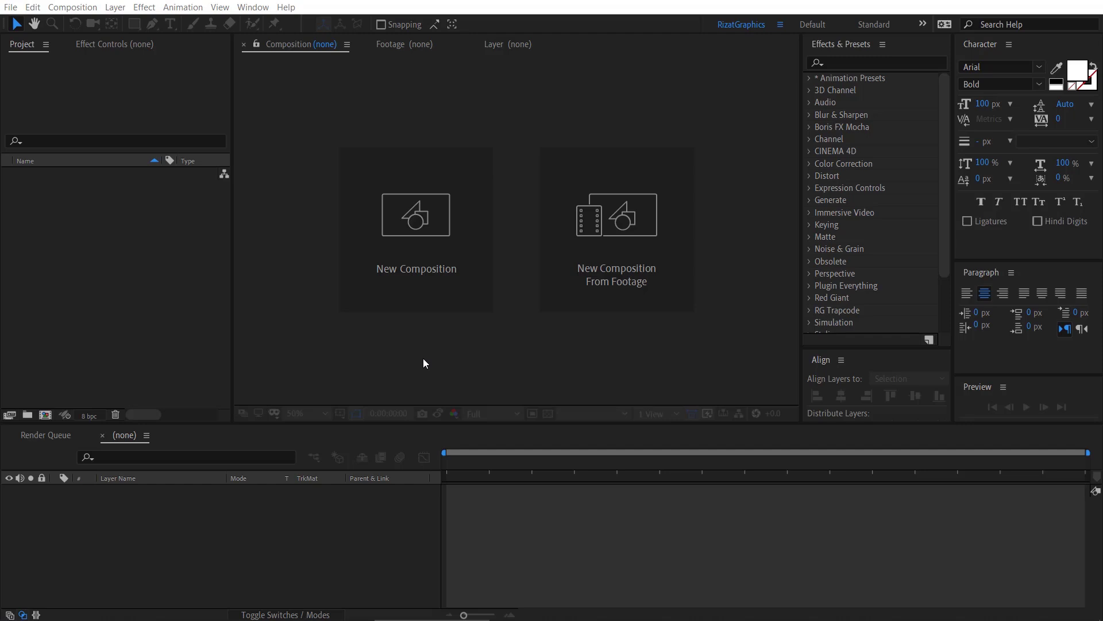
Create a new composition 'Paint Scribble Logo Reveal' at 1920×1080, 30 fps, lasting 0:00:08:00.
click(422, 307)
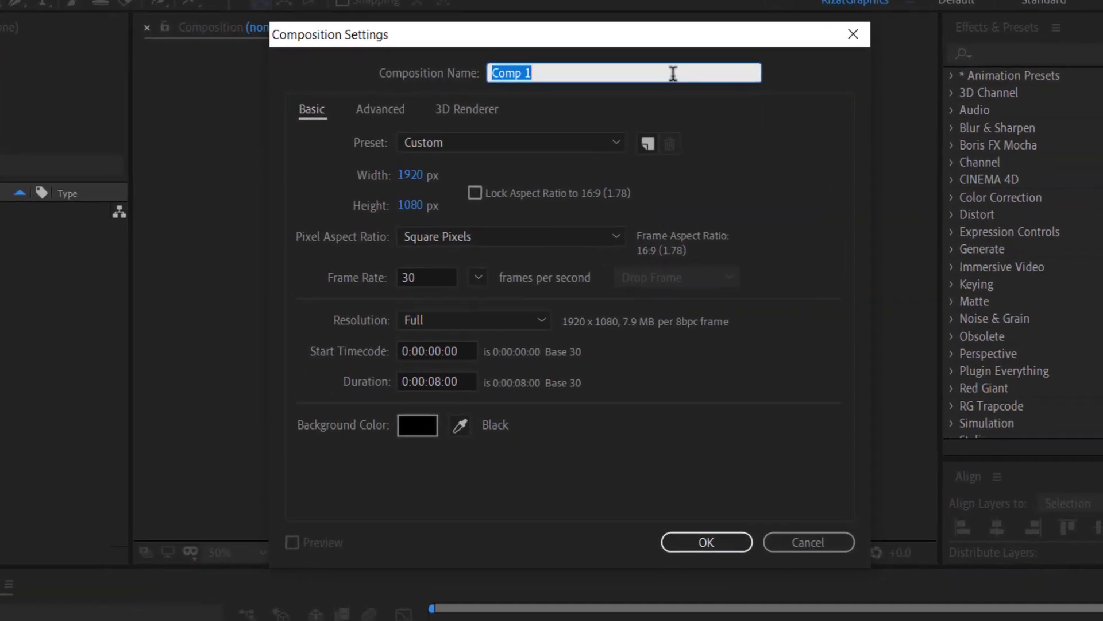
text(Paint Scribble Logo Reveal)
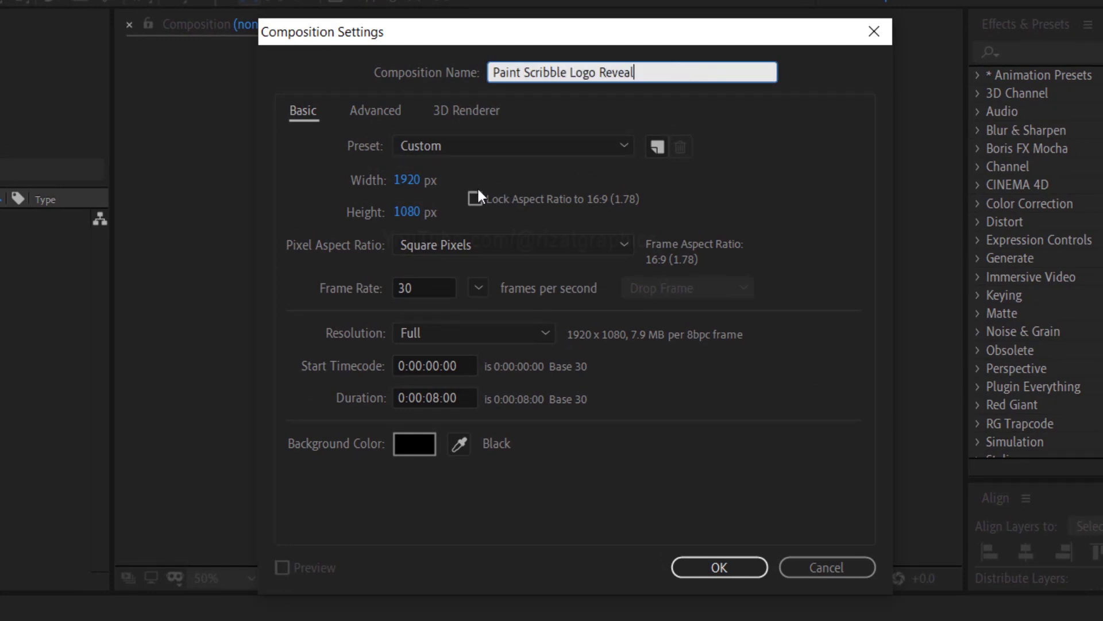
click(440, 181)
text(1920)
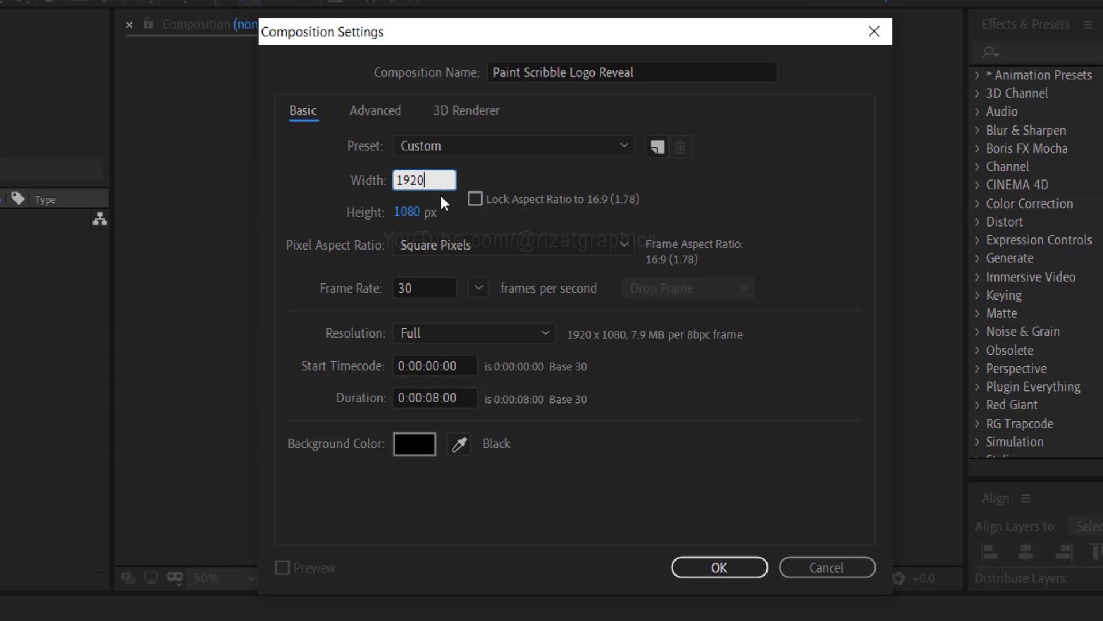
click(437, 216)
text(1080)
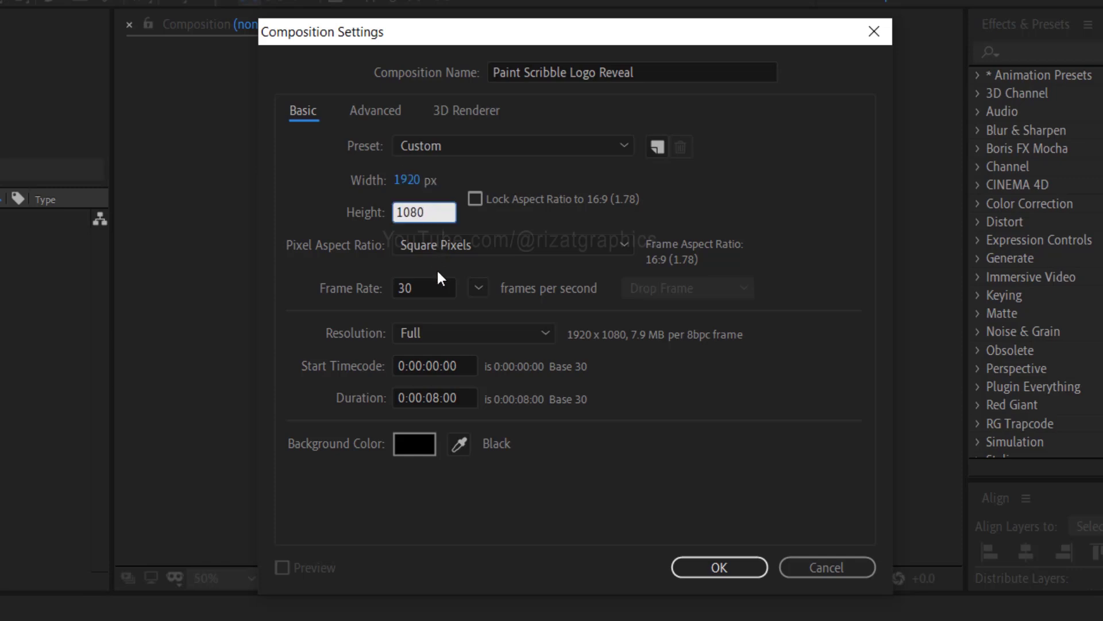
click(437, 285)
text(30)
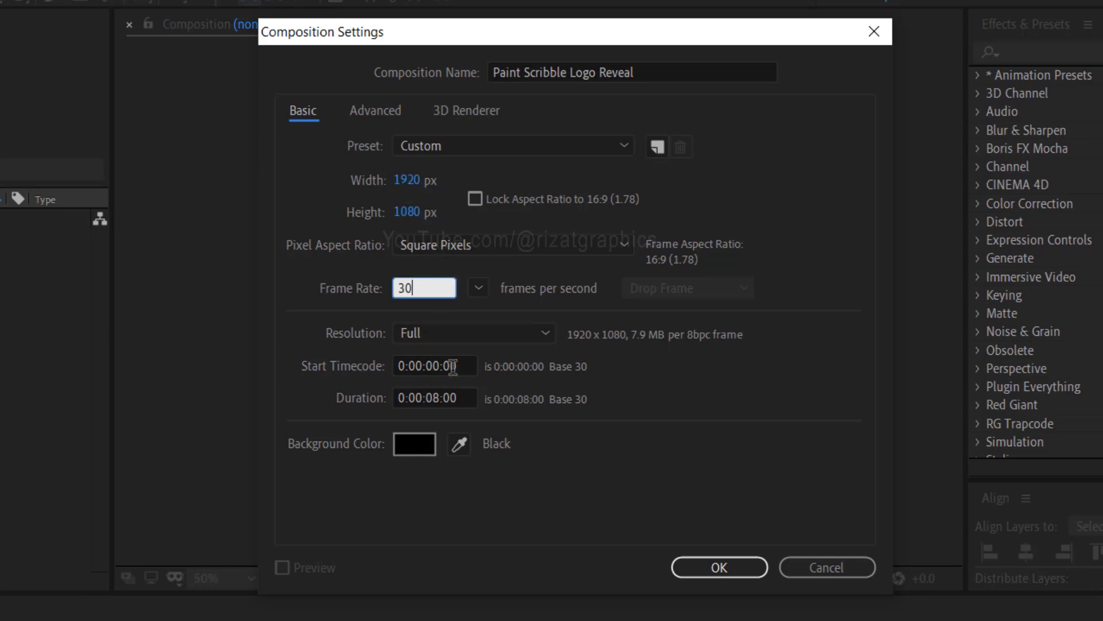
click(467, 397)
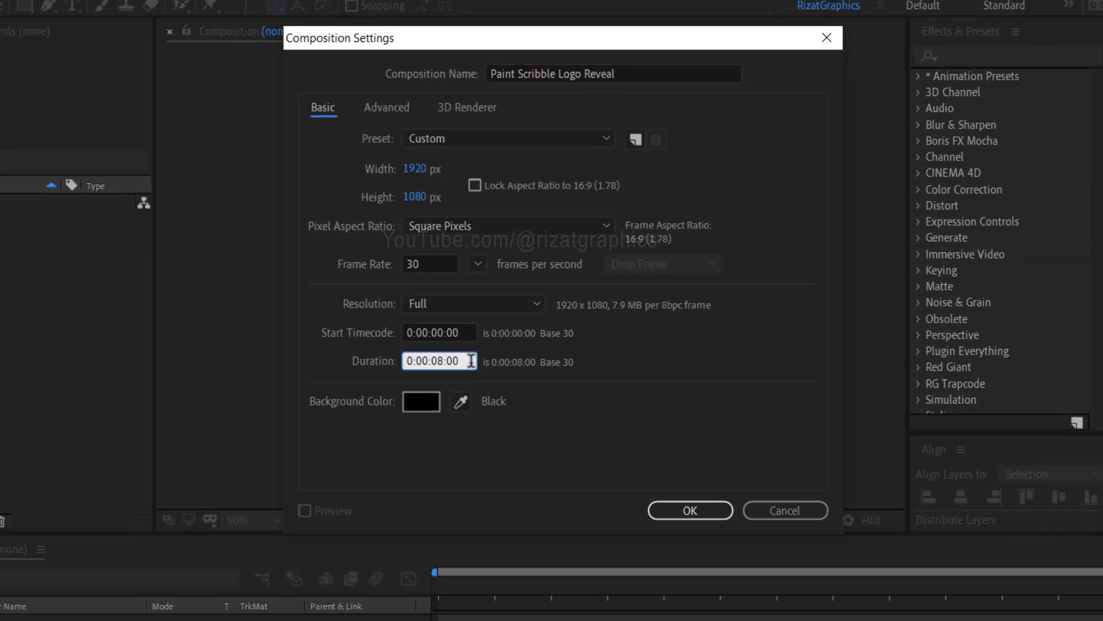
click(708, 563)
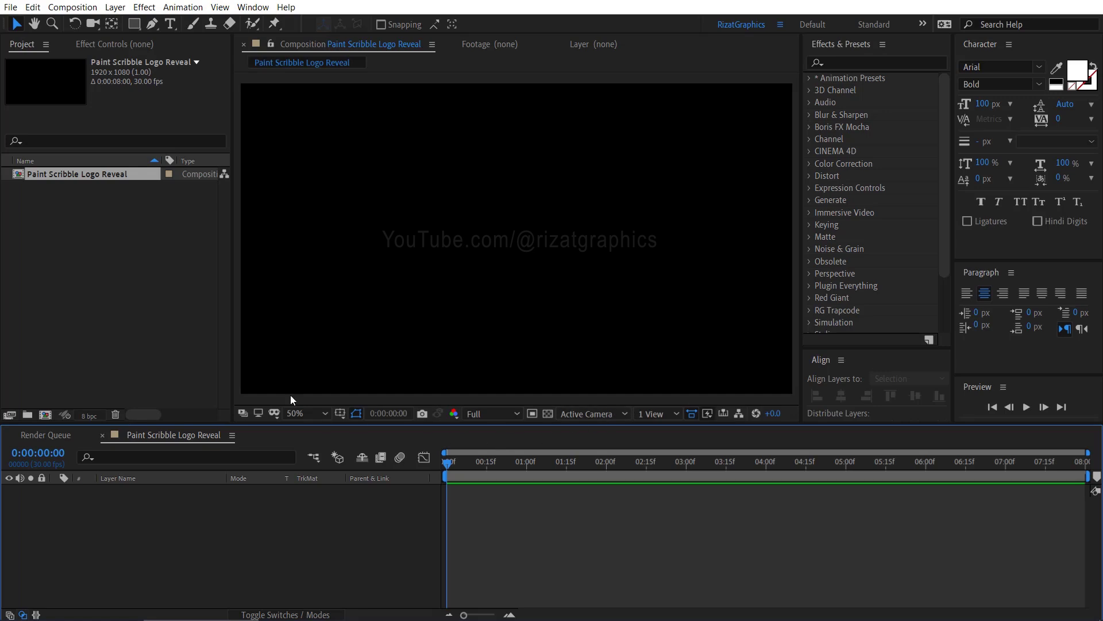
Import the liquid splash, logo and paper texture files into the project.
click(10, 7)
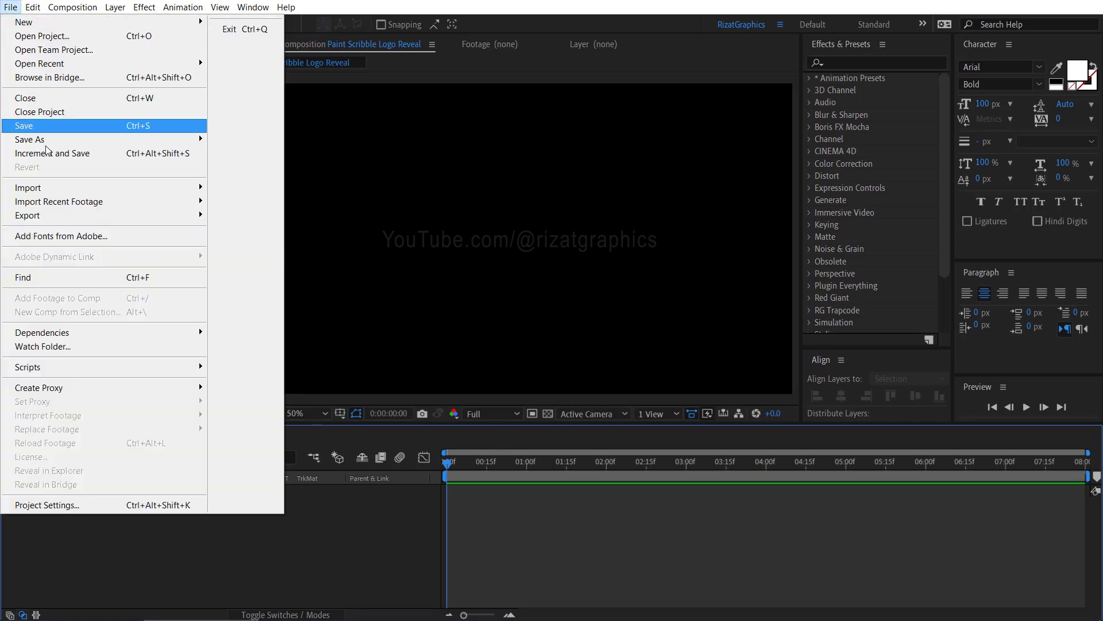
mouse_move(196, 191)
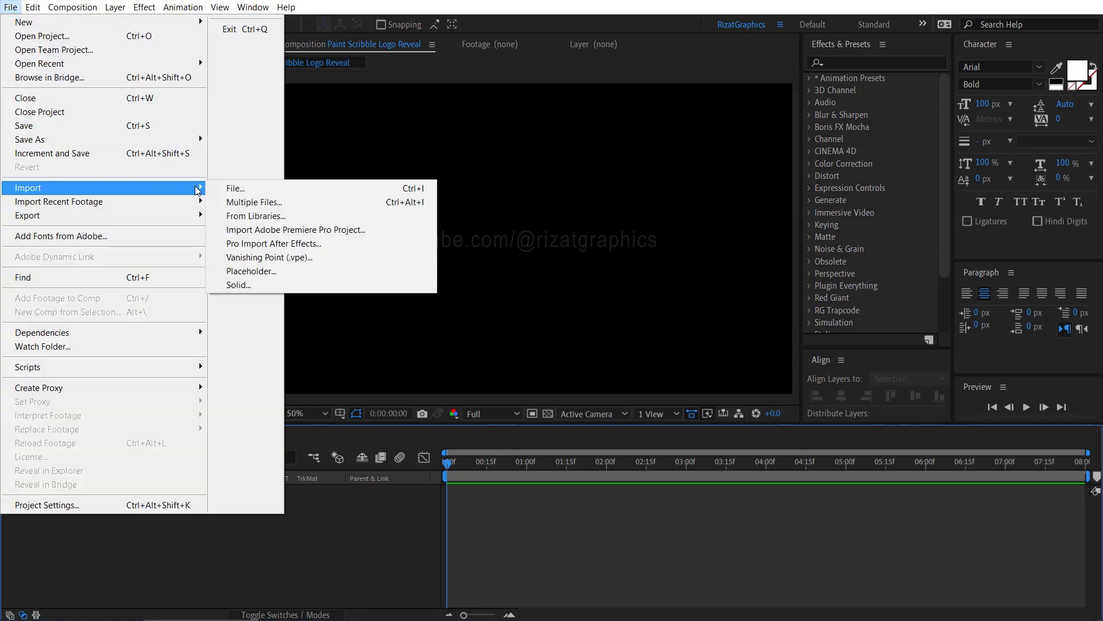
click(257, 188)
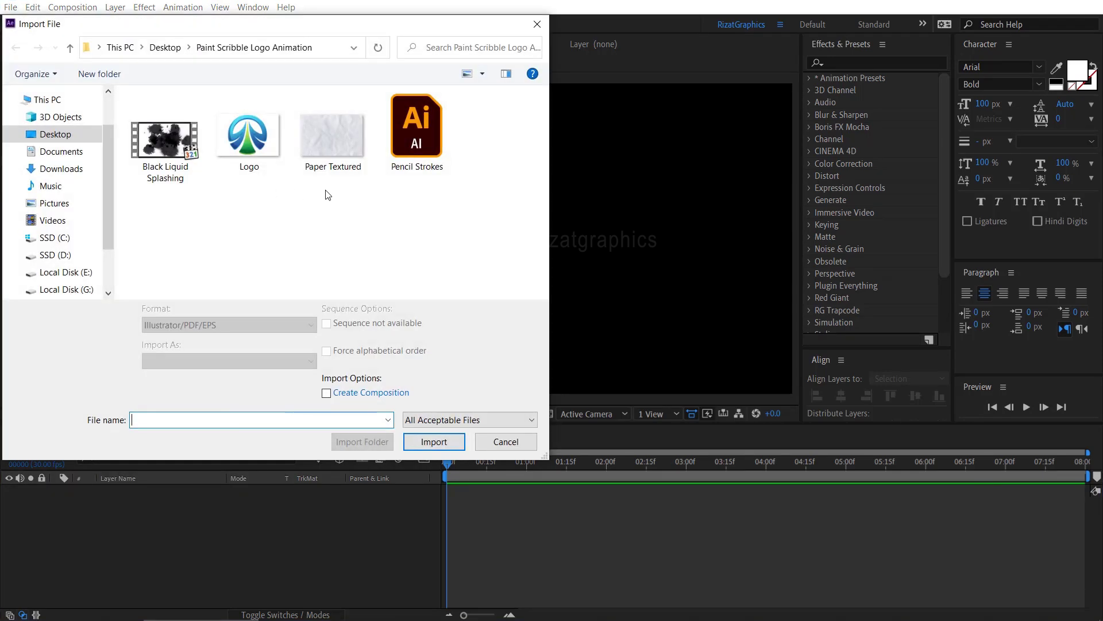
drag(327, 190, 163, 133)
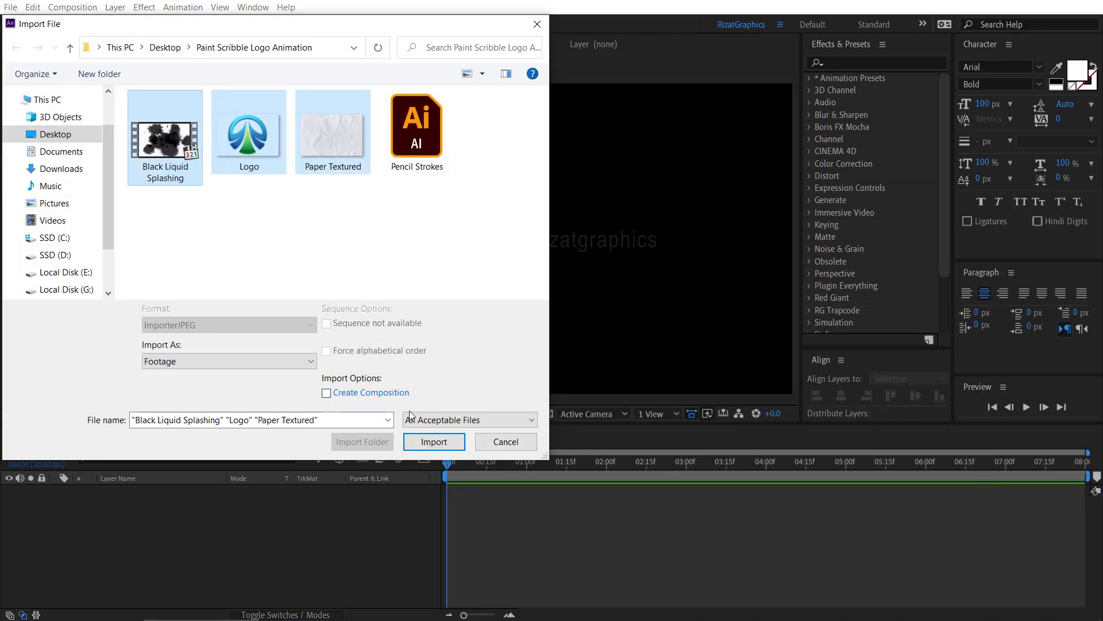
click(410, 441)
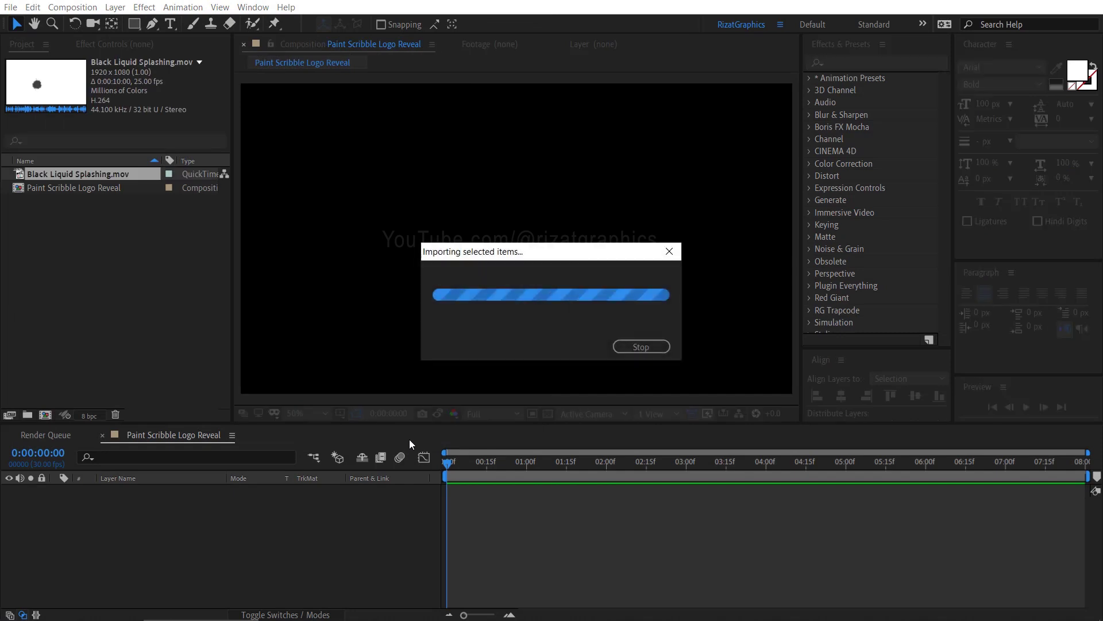
Add Paper Textured.jpg to the comp at 50% scale, with Logo.png layered above it.
click(120, 377)
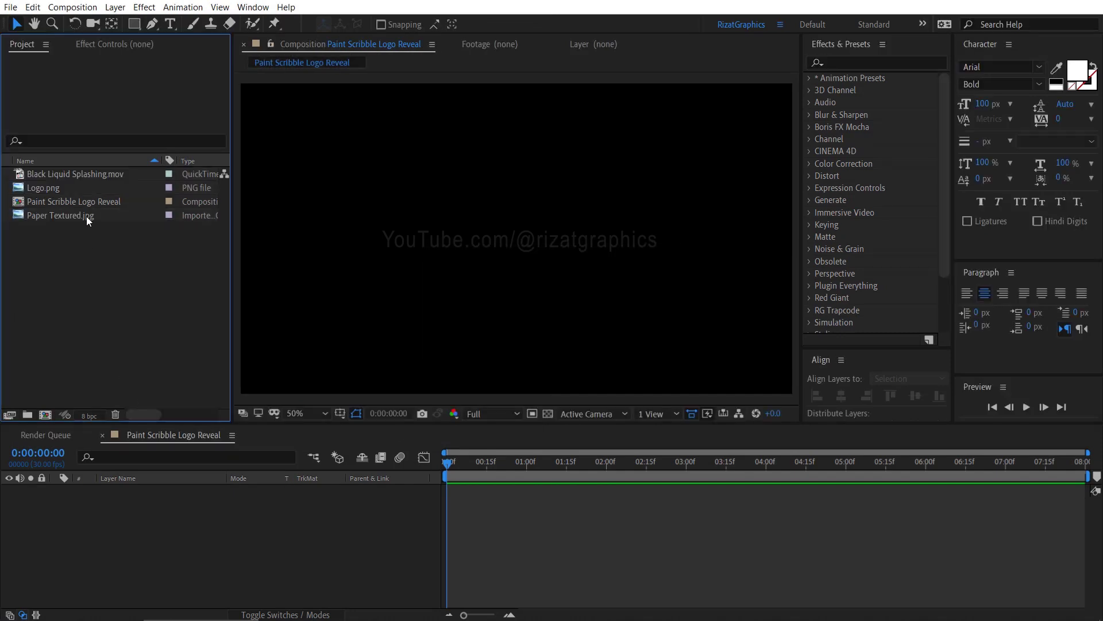
drag(86, 217, 112, 502)
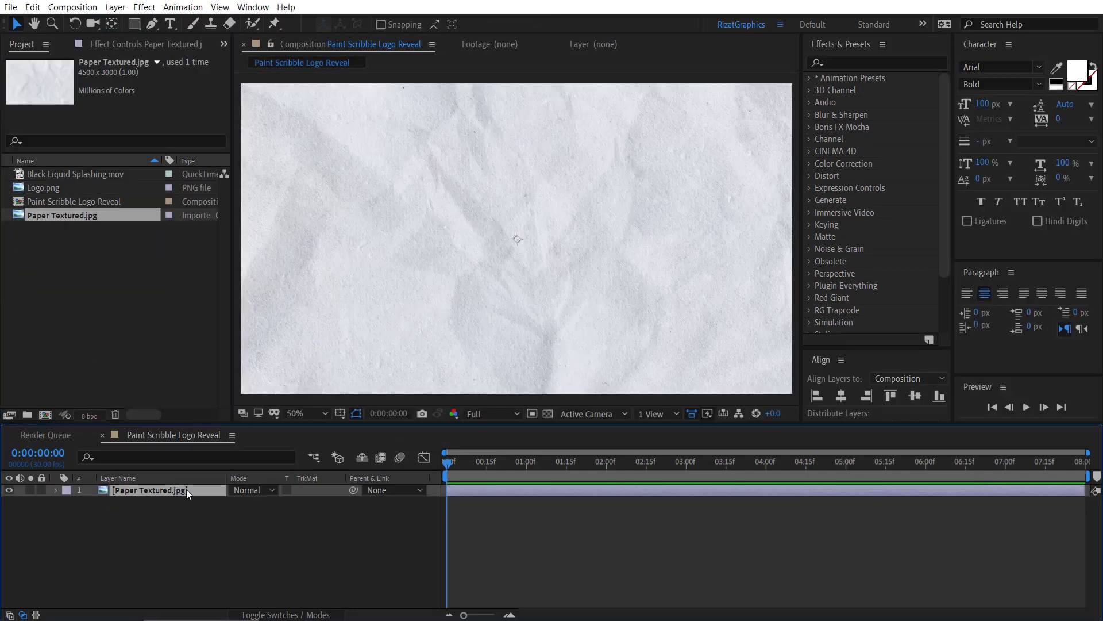
key(s)
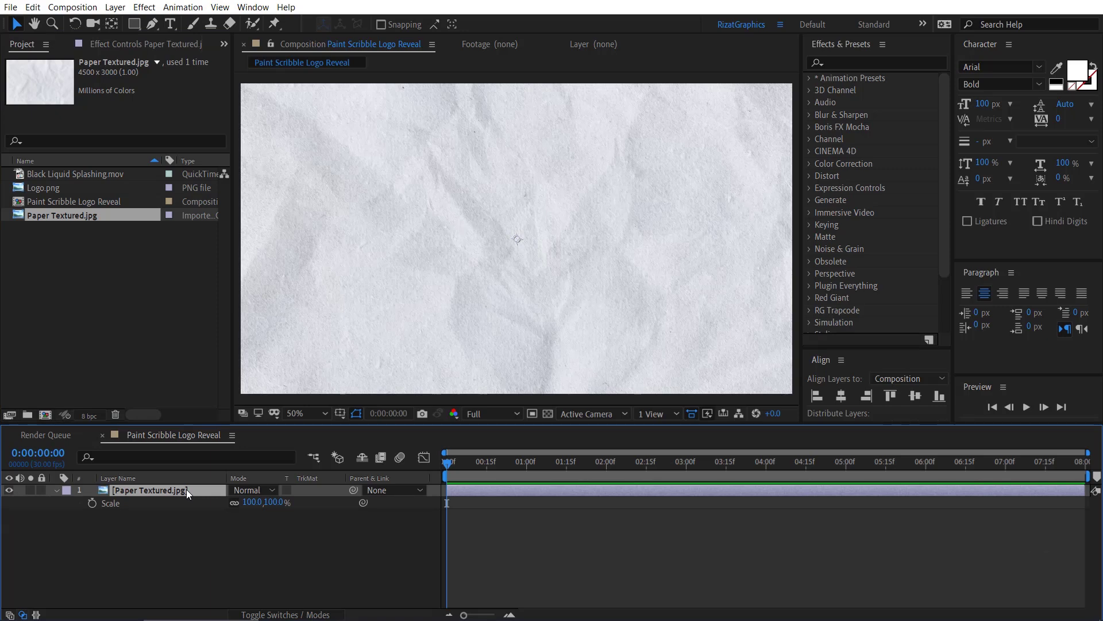
click(247, 505)
text(50)
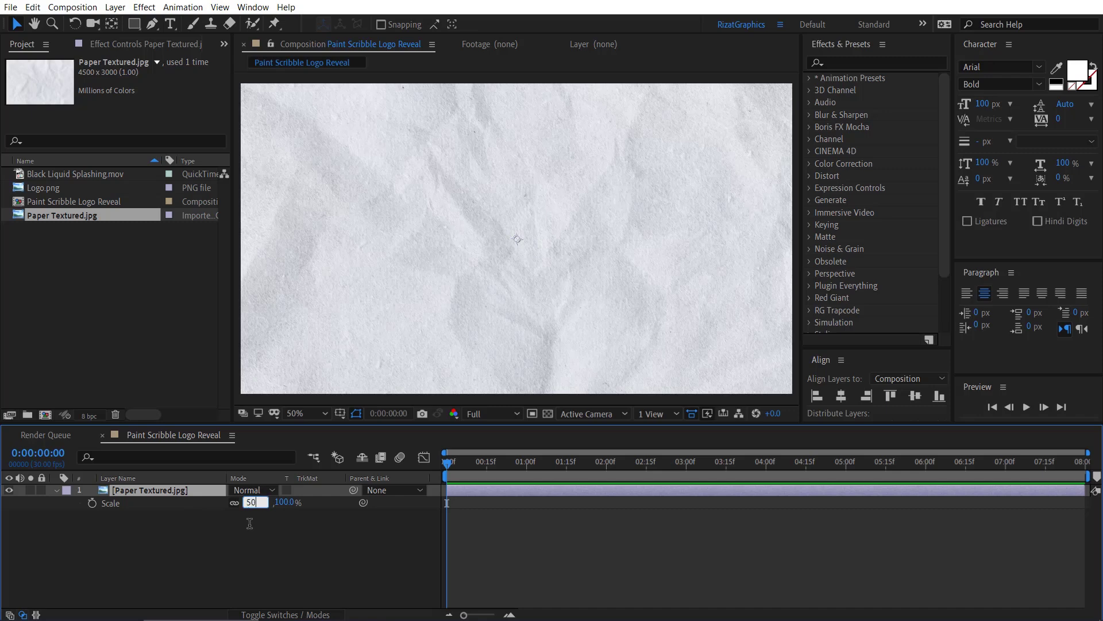
key(Return)
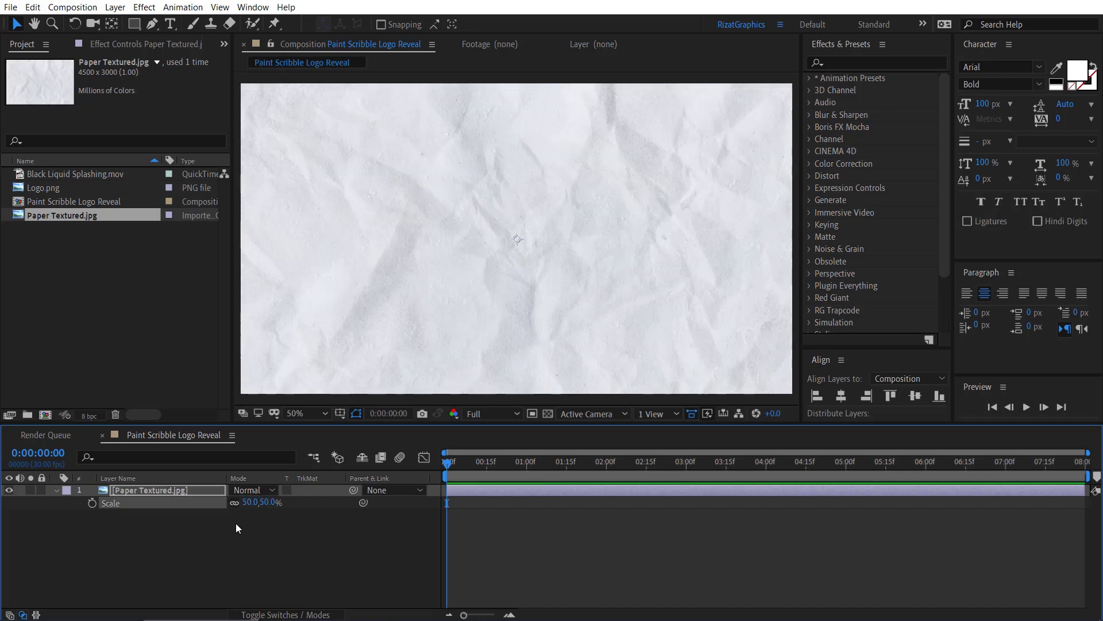
drag(45, 192, 95, 484)
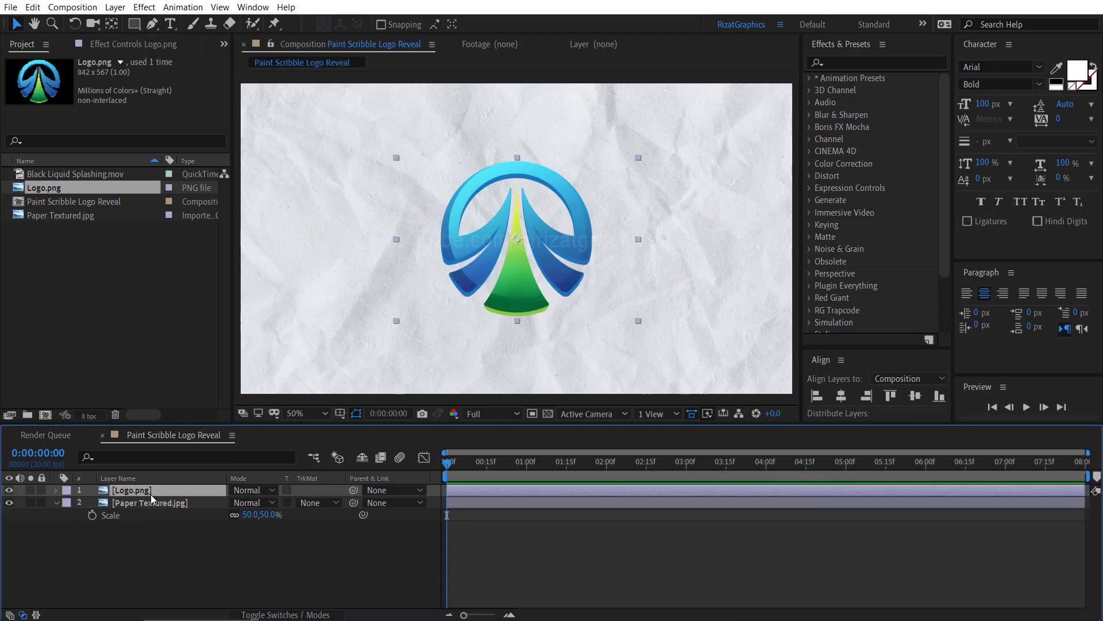
Pre-compose the Logo.png layer into a composition named 'Logo', moving all attributes.
right_click(150, 494)
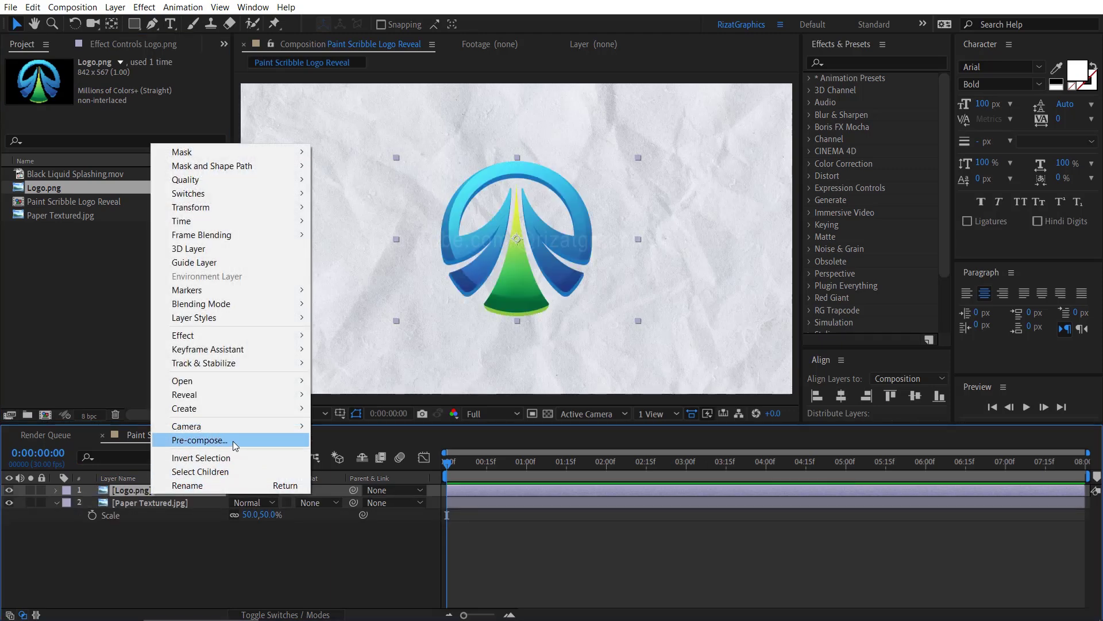
click(233, 441)
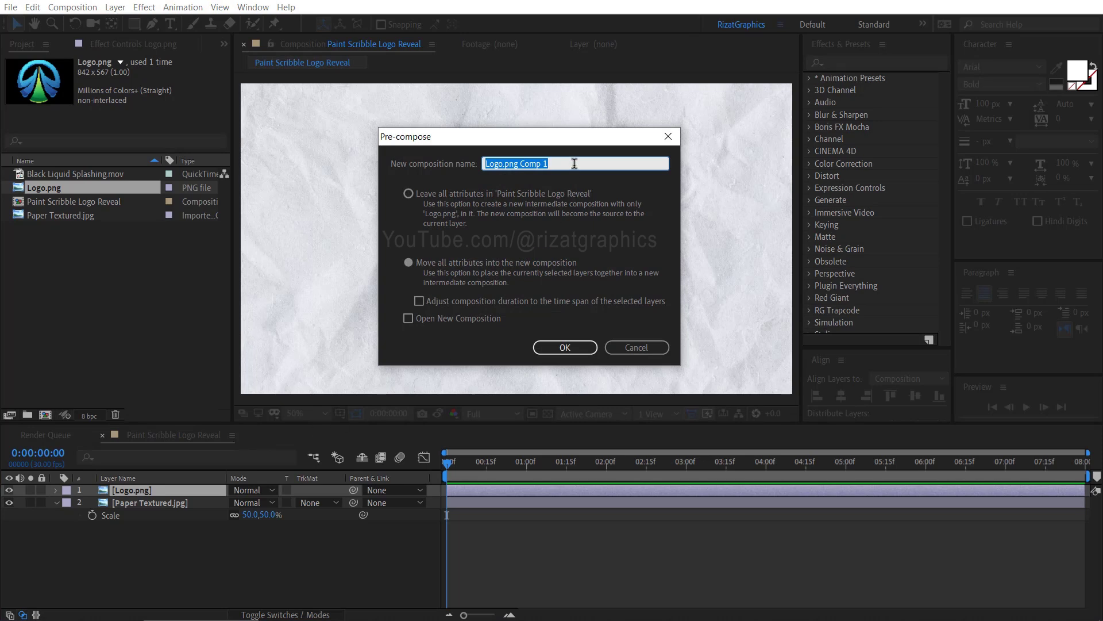
text(Logo)
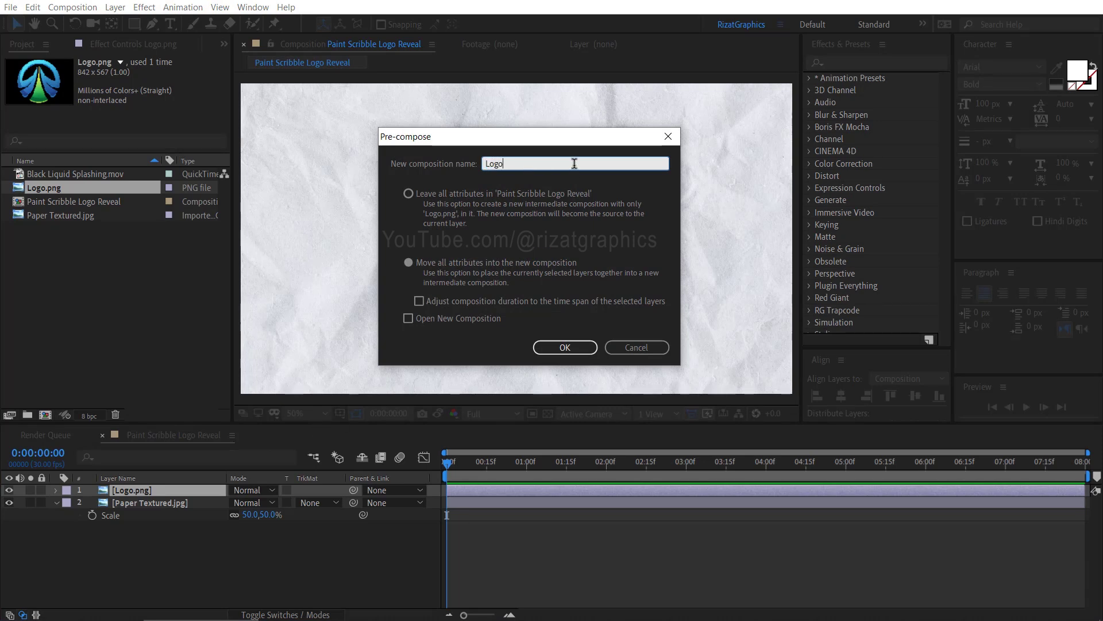
click(507, 262)
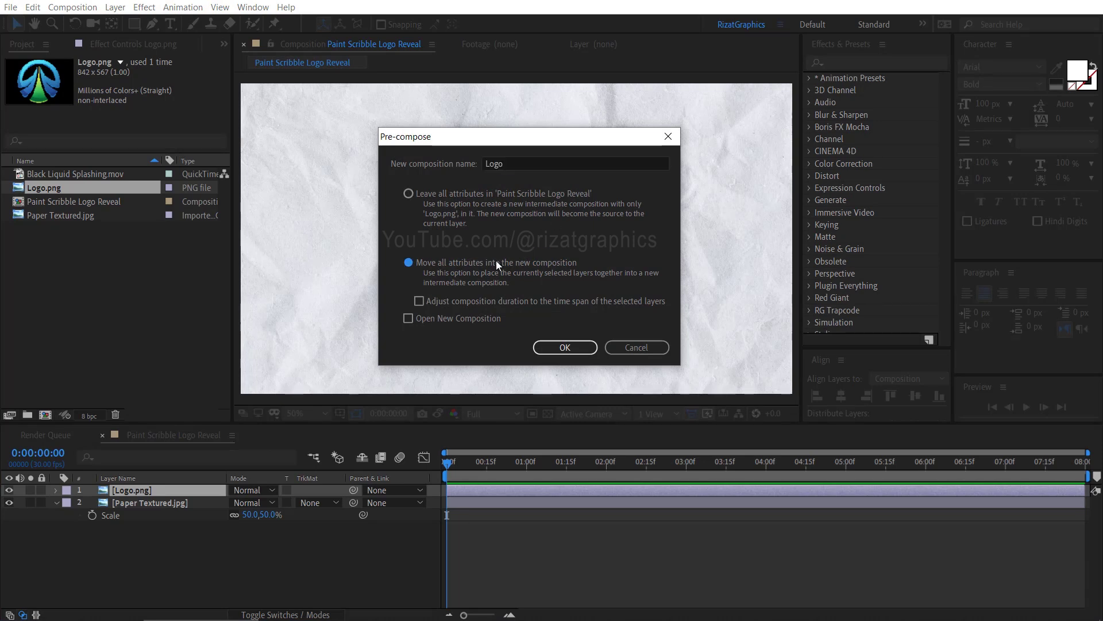
click(560, 347)
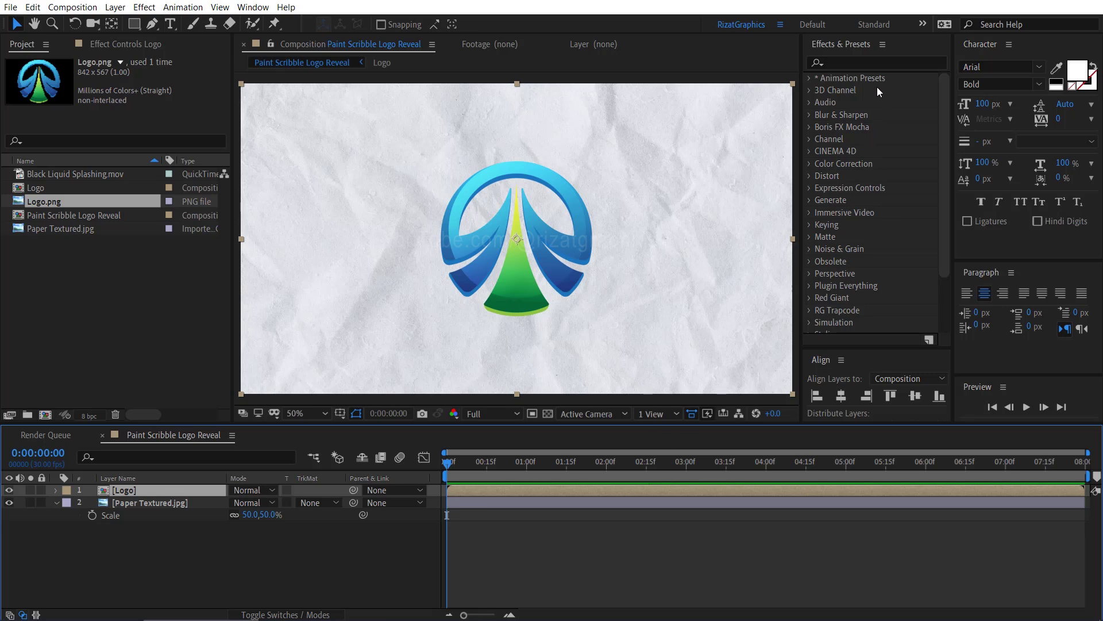
Apply the Vegas effect to the logo.
click(881, 62)
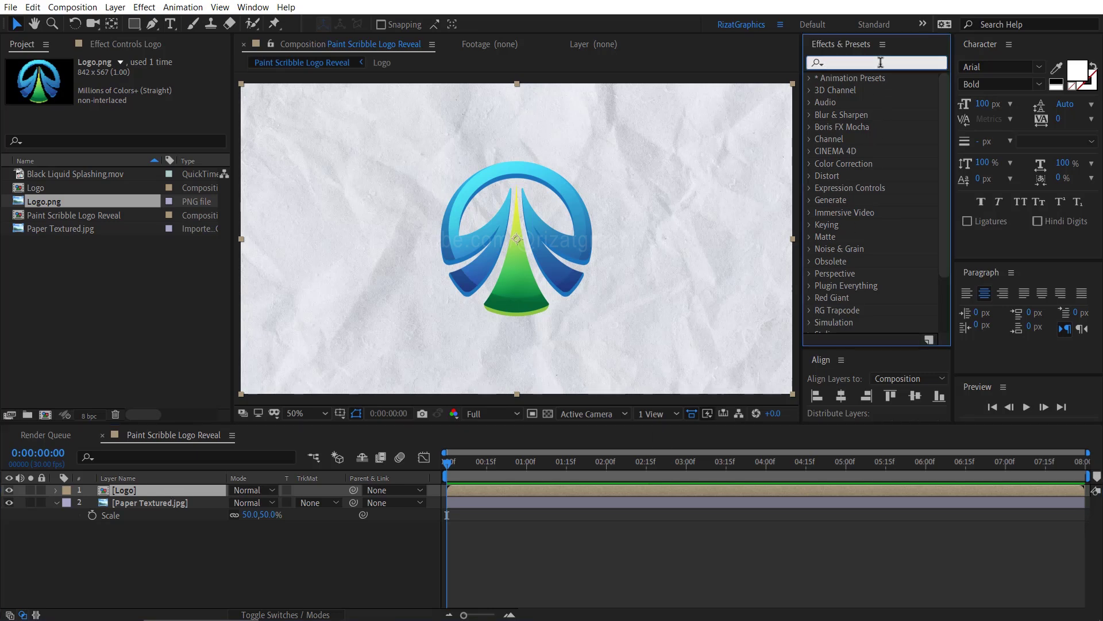
text(vegas)
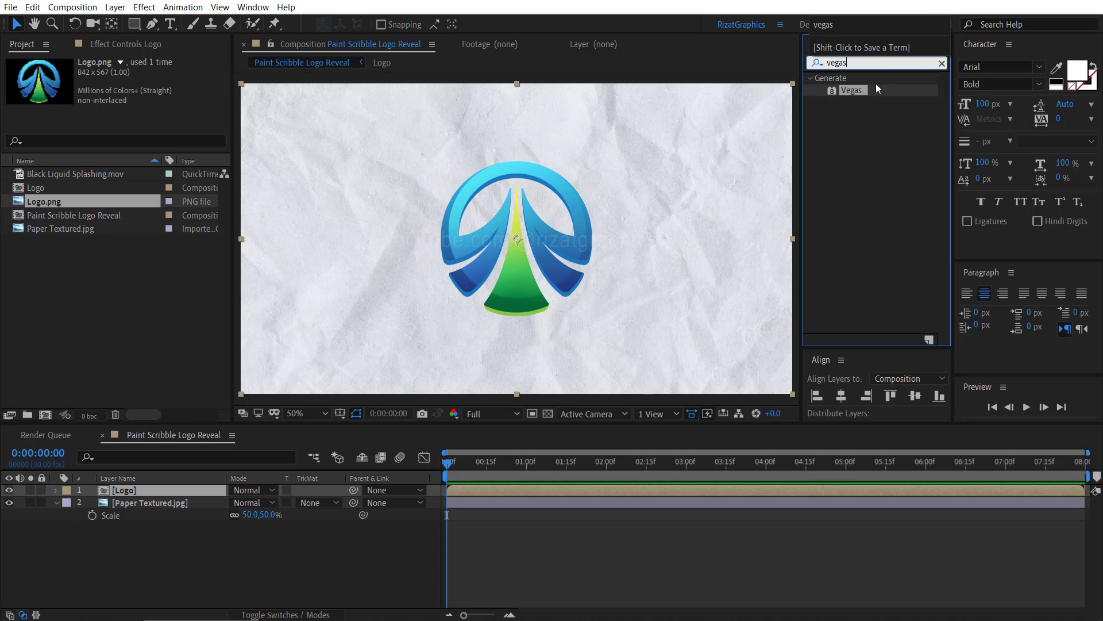
drag(851, 91, 536, 246)
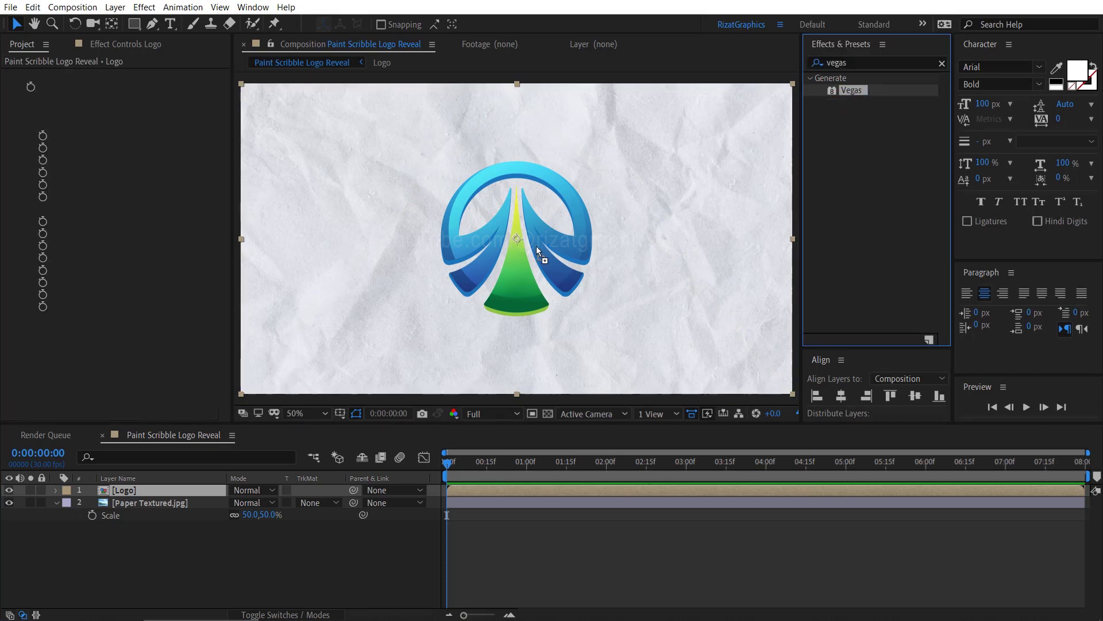
Set the Vegas blend mode to Transparent and the stroke colour to grey 6C6C6C.
click(195, 224)
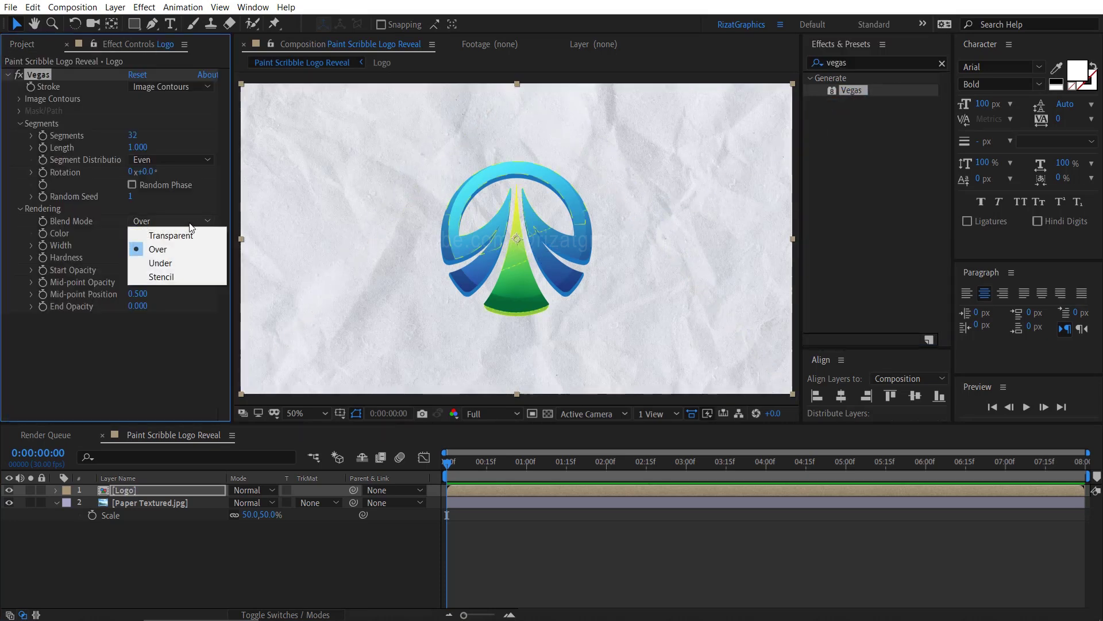
click(197, 236)
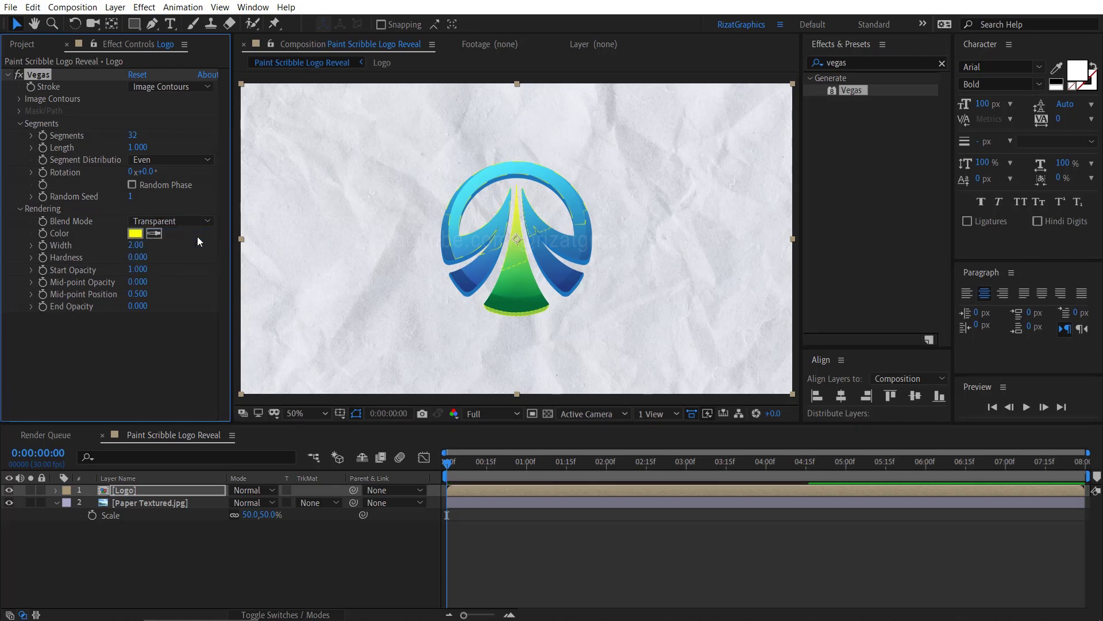
click(135, 233)
mouse_move(688, 271)
mouse_down()
mouse_move(619, 279)
mouse_move(608, 291)
mouse_up()
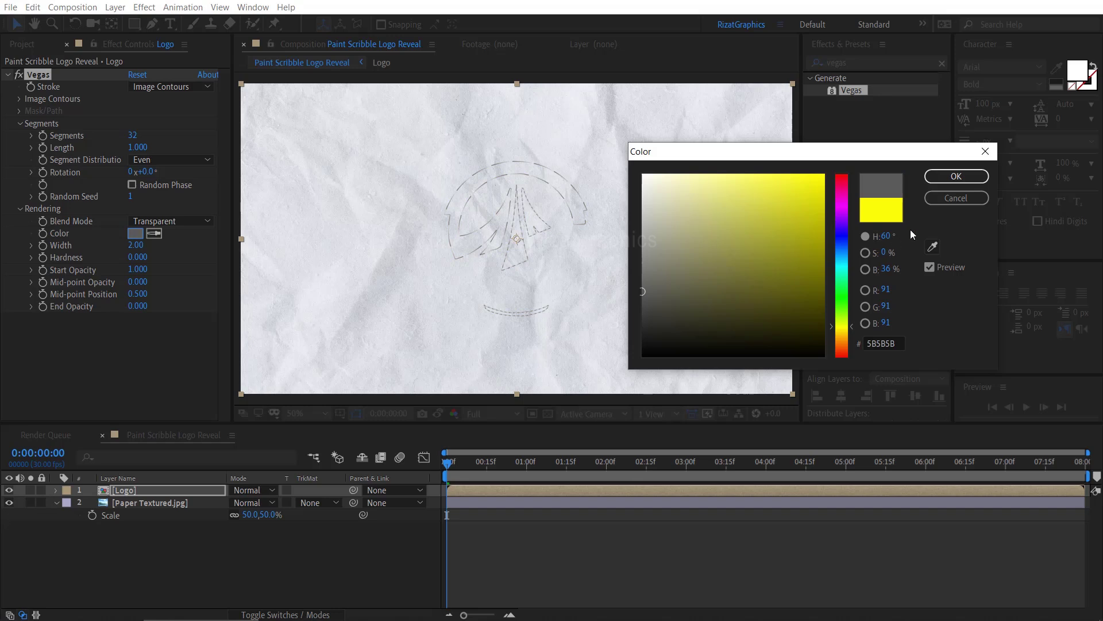
click(956, 177)
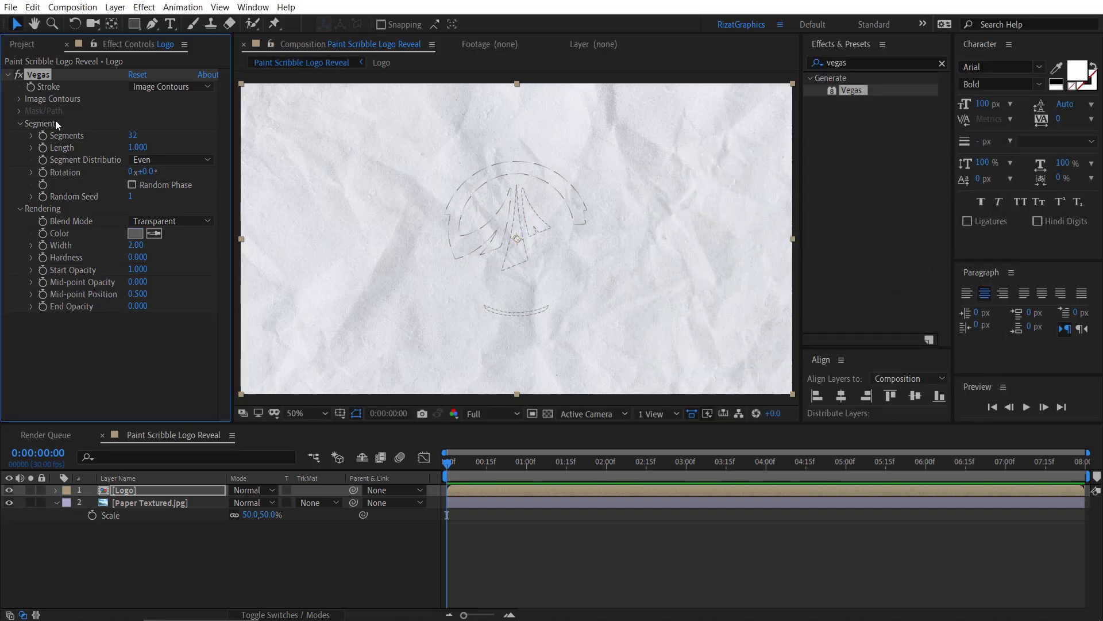
Set Vegas Image Contours to trace the Alpha channel.
click(19, 99)
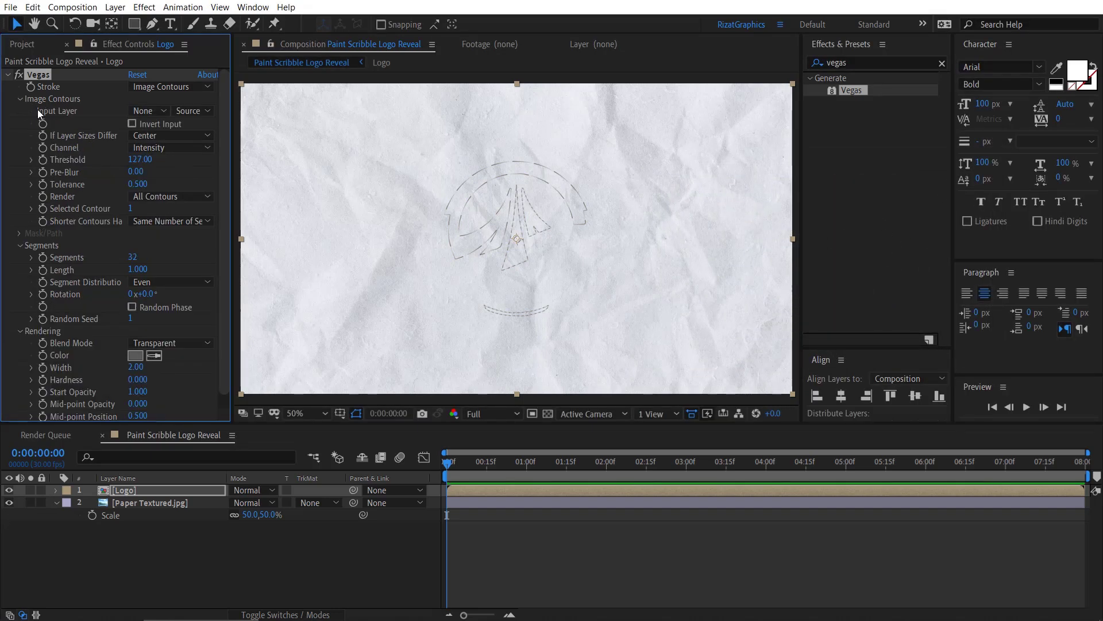
click(187, 149)
click(192, 216)
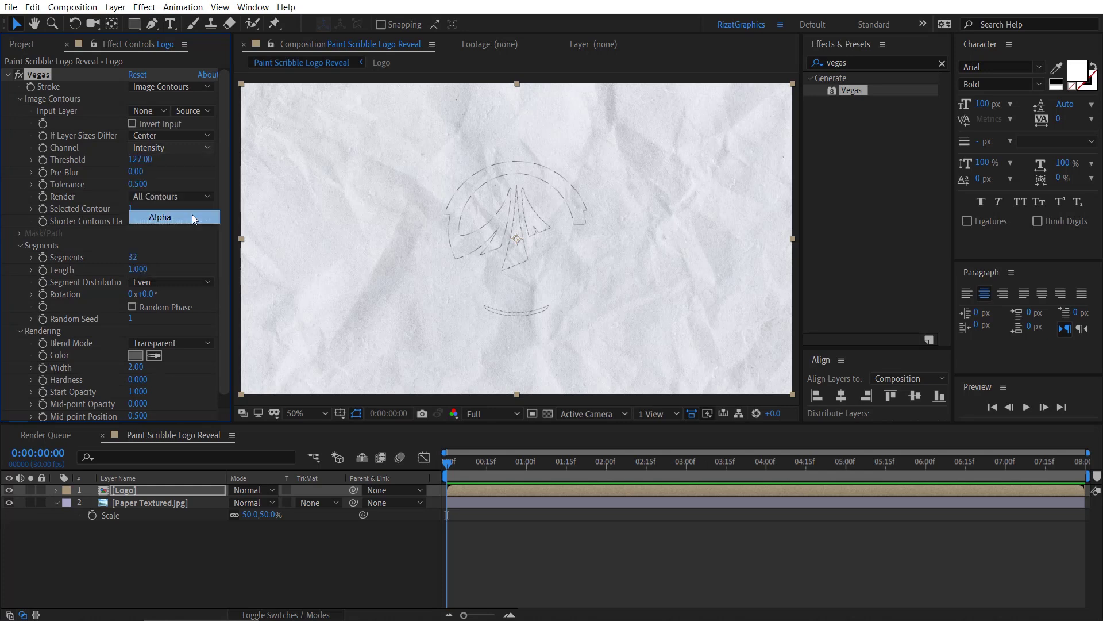
click(20, 99)
Give the stroke 2 segments, mid-point opacity 1, mid-point position 0.999 and end opacity 1.
click(133, 135)
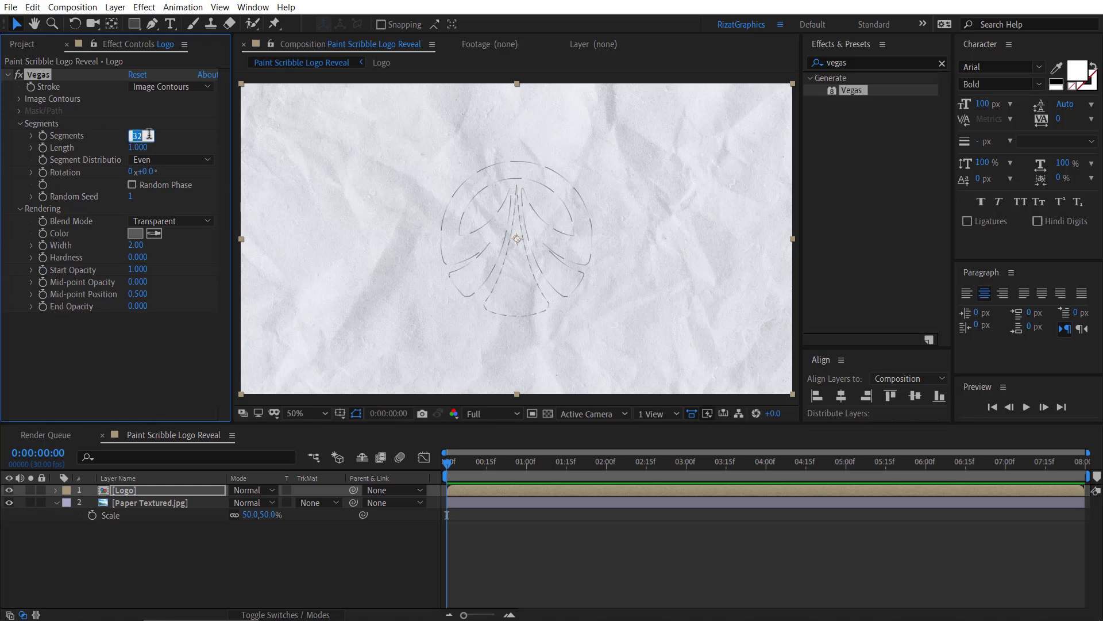
text(2)
key(Return)
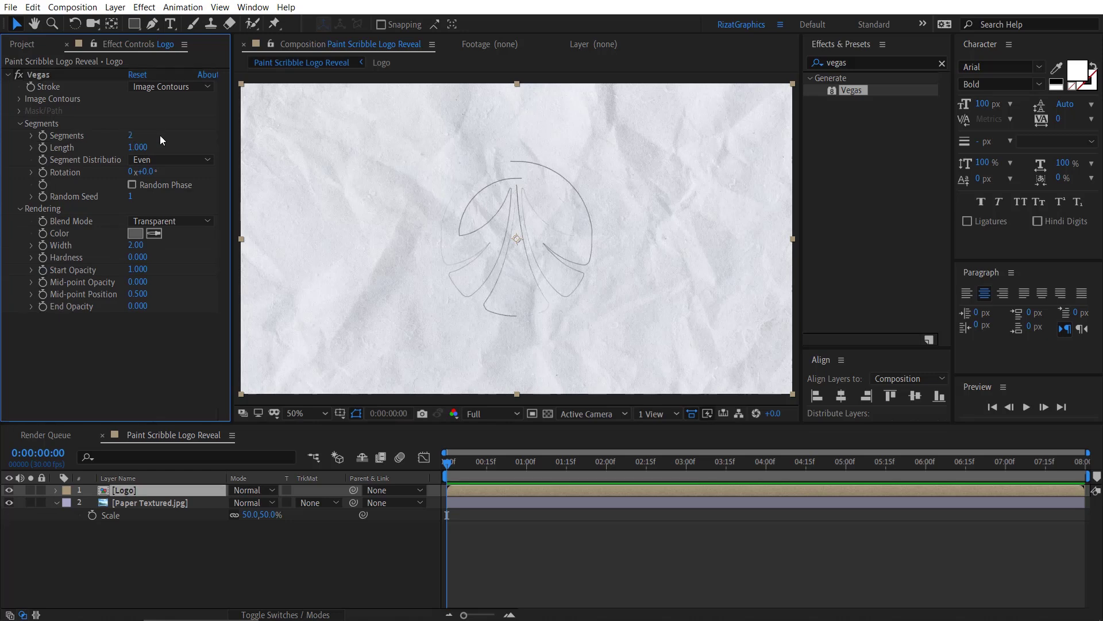
click(137, 282)
click(141, 294)
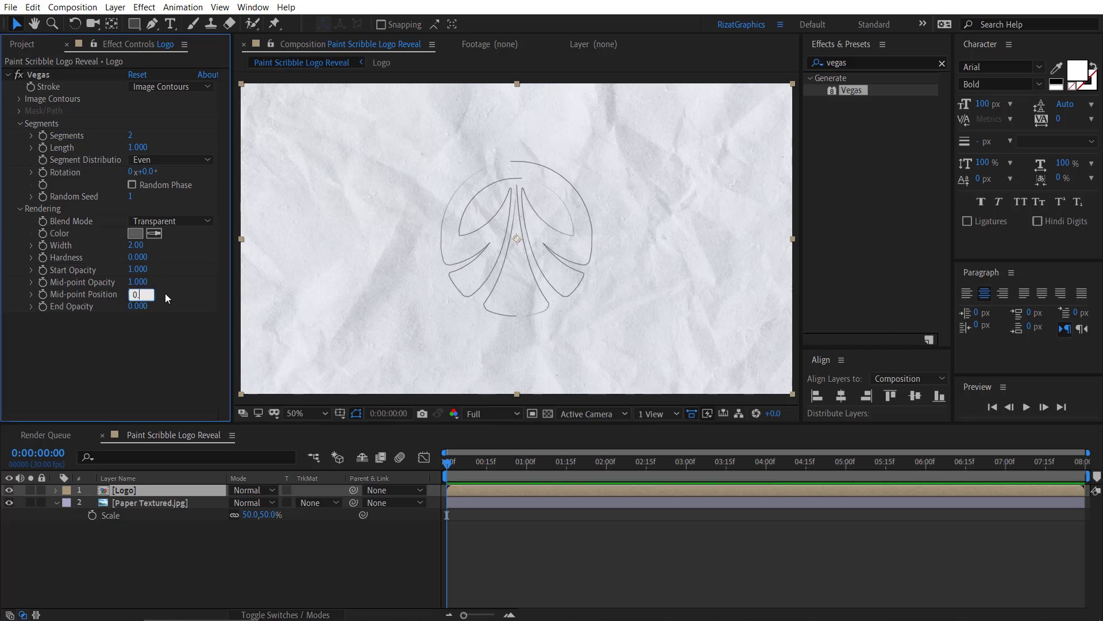
text(0.999)
key(Return)
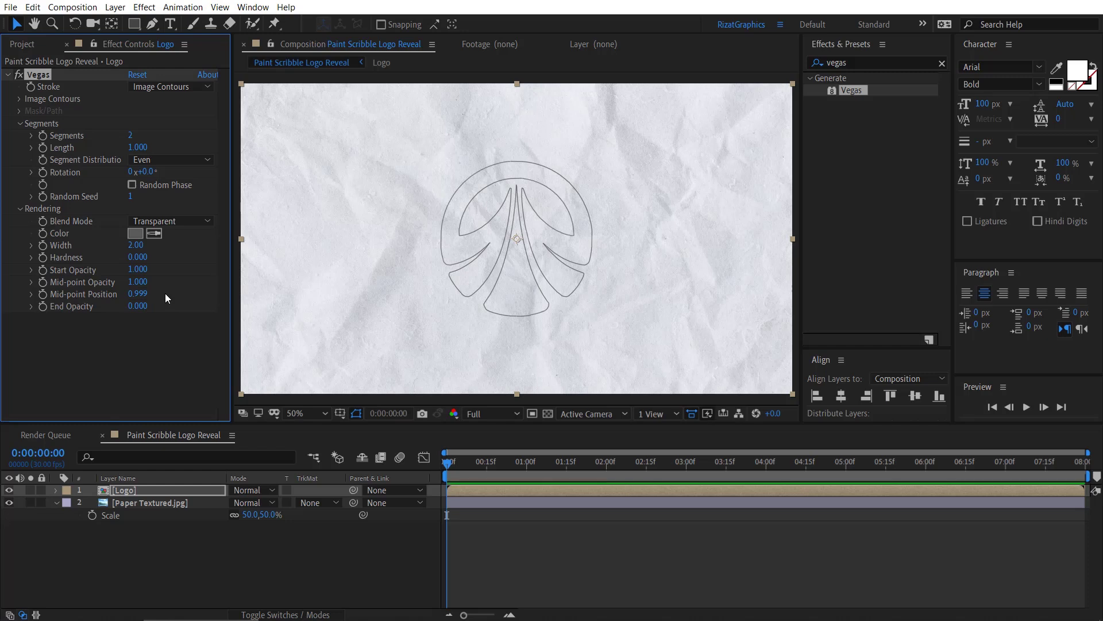
click(141, 305)
key(Return)
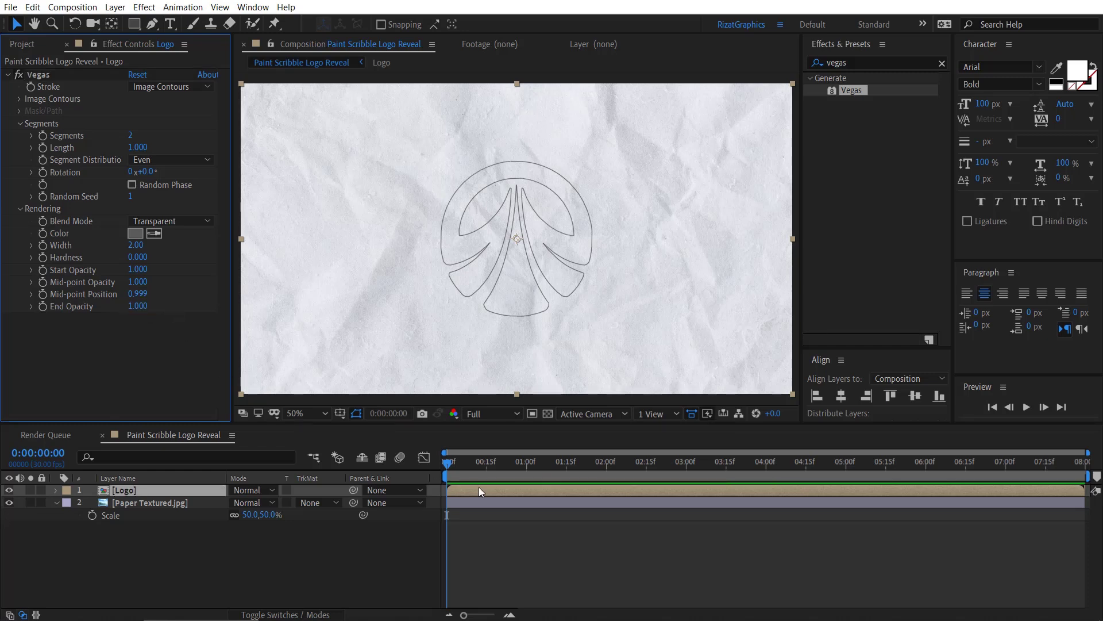
Keyframe the Vegas Length at 1 on 4:00 and 0 on 0:00.
click(767, 463)
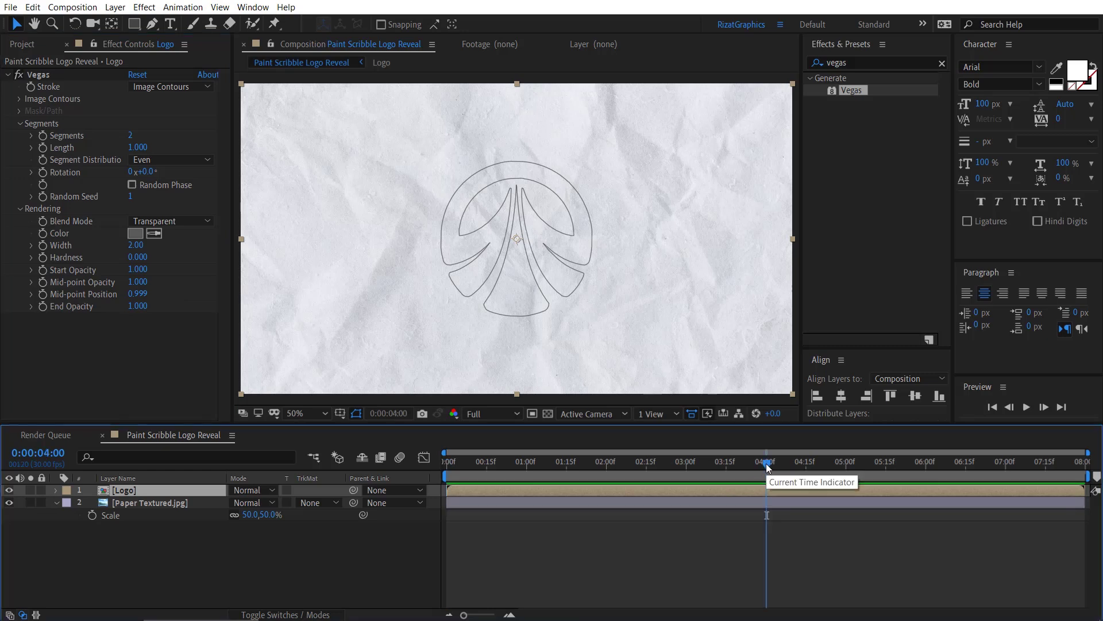
click(44, 148)
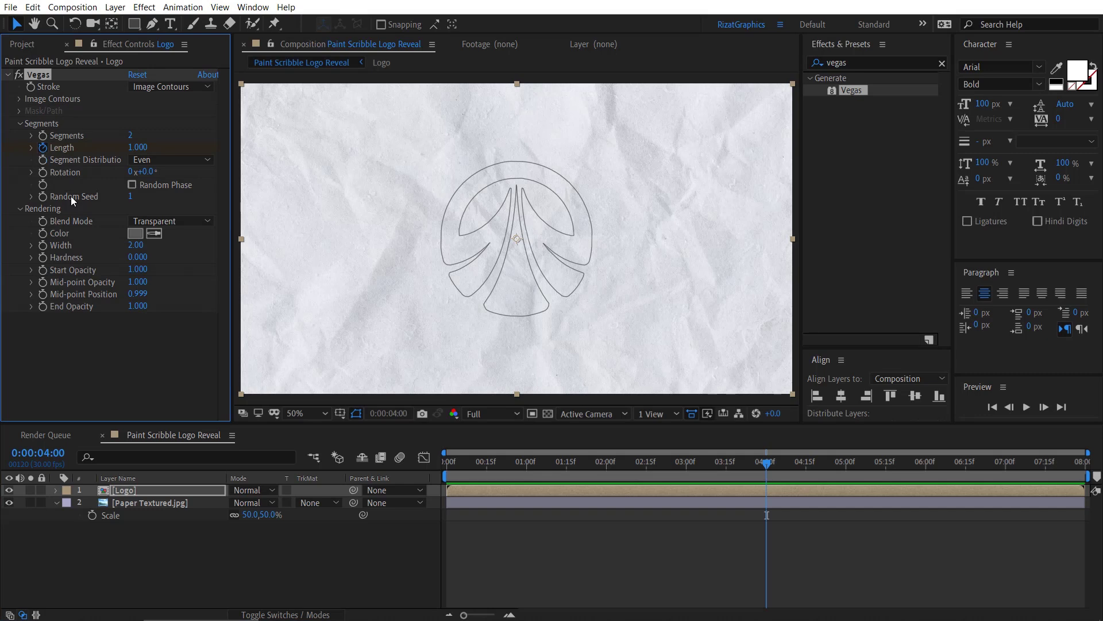
click(450, 473)
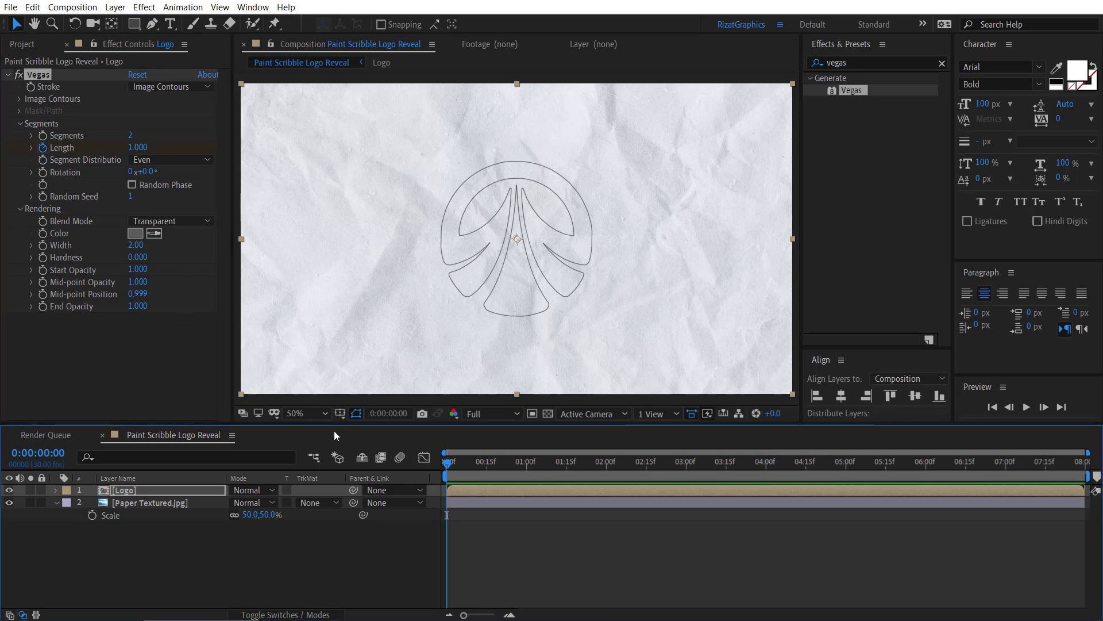
click(138, 147)
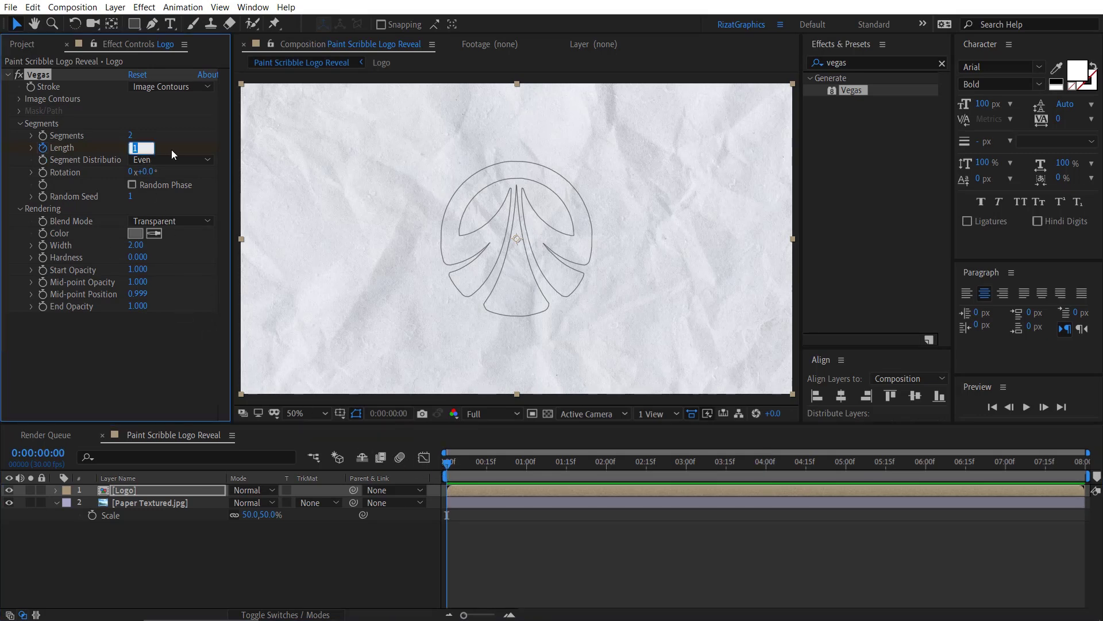
text(0)
key(Return)
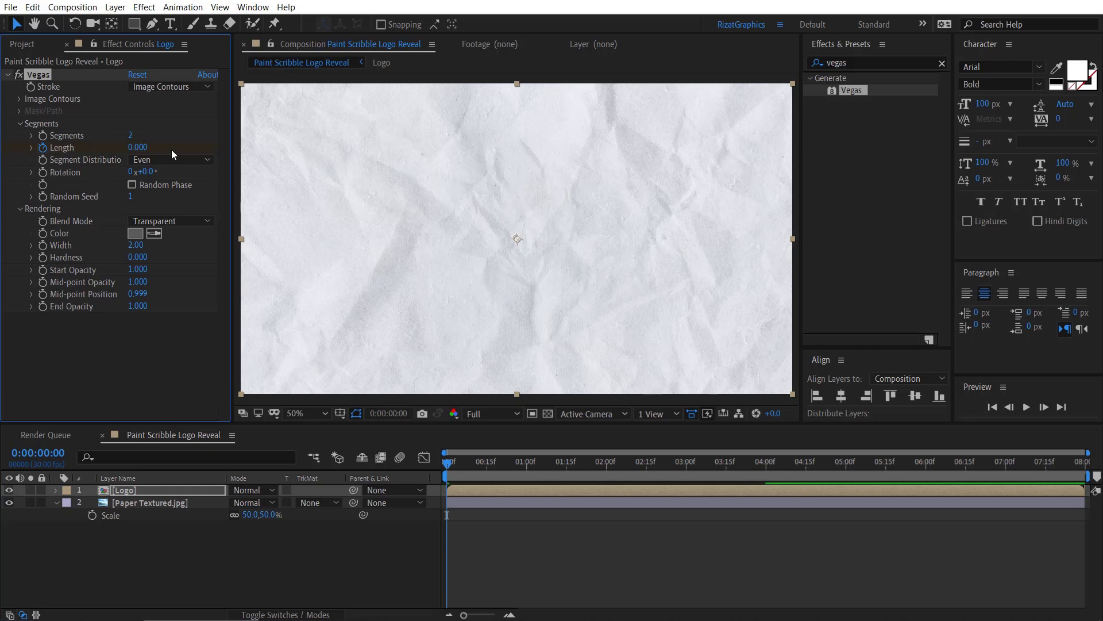
Preview the draw-on, stop once the outline is fully traced, and select the Logo layer.
click(1025, 407)
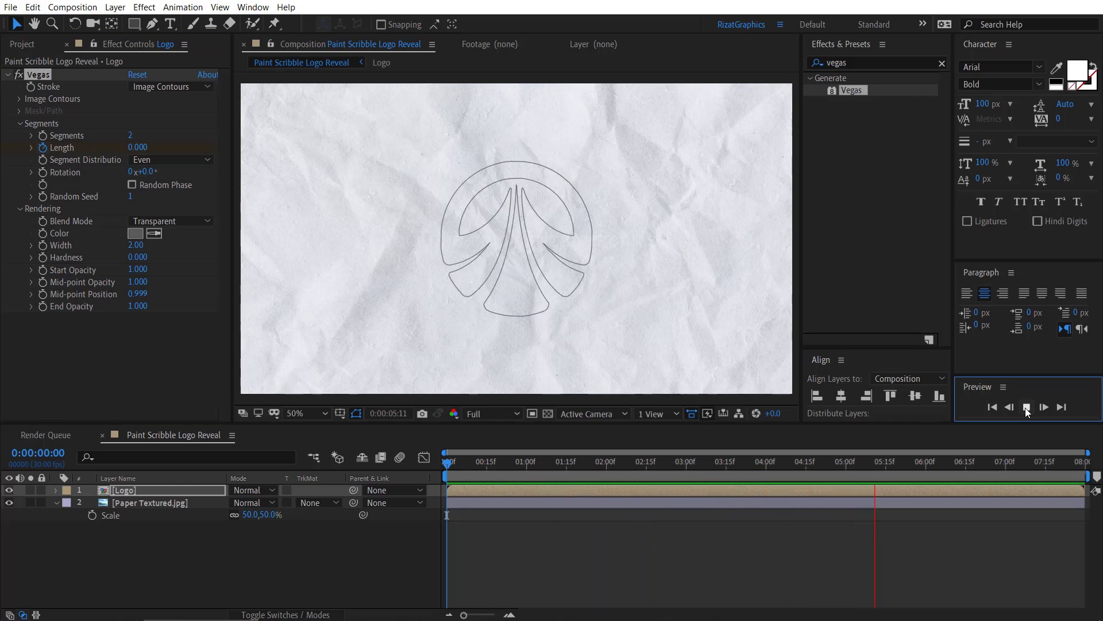
click(1025, 407)
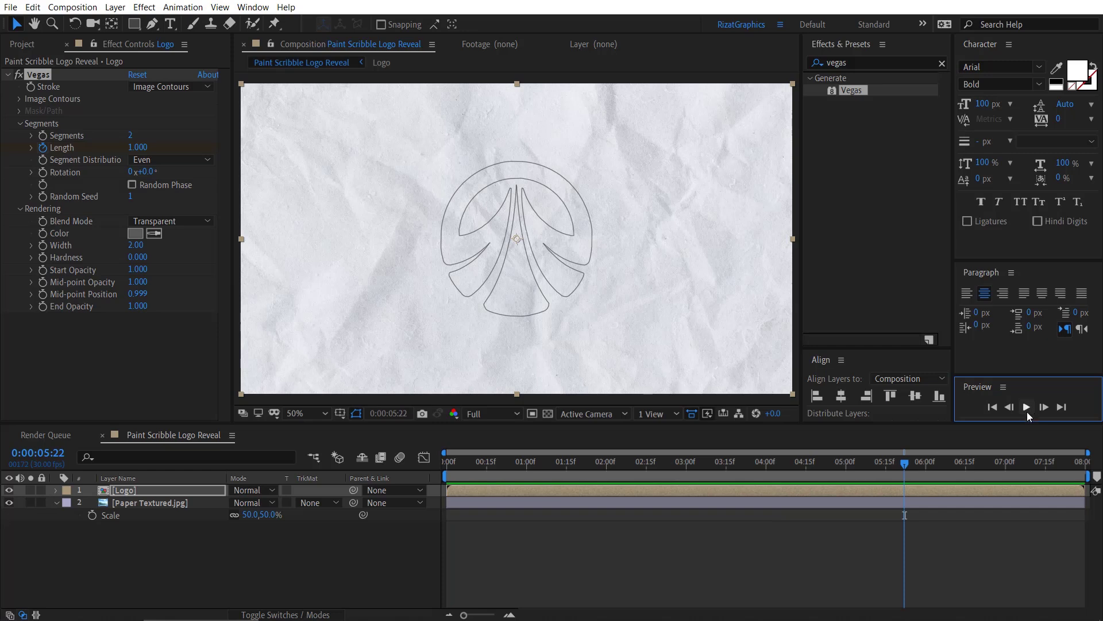
click(175, 490)
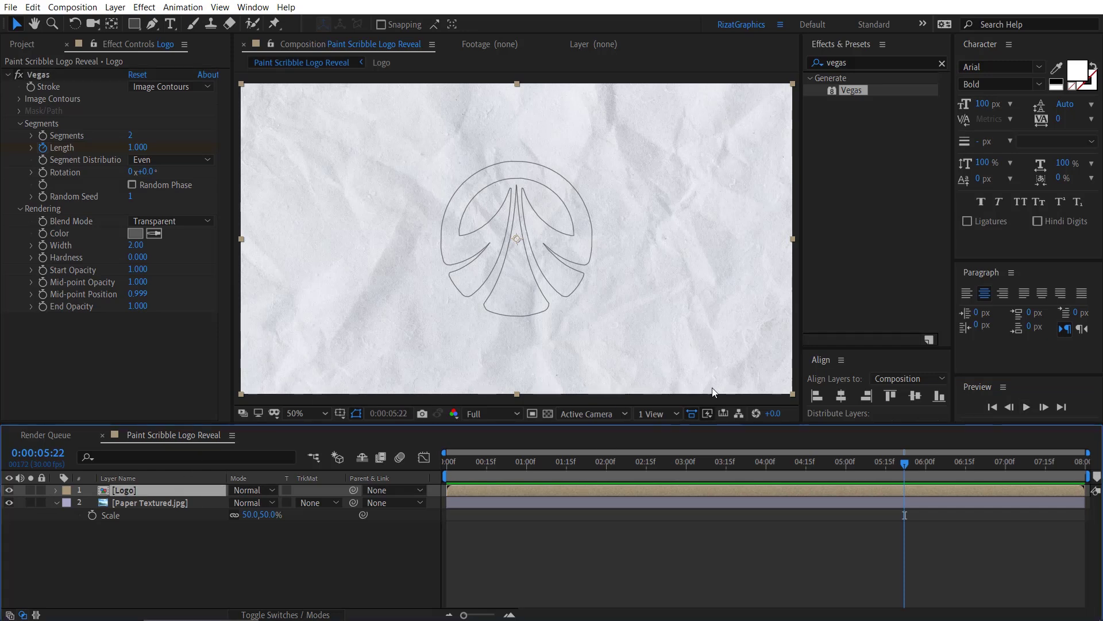
Apply the Turbulent Displace effect to the logo.
click(872, 62)
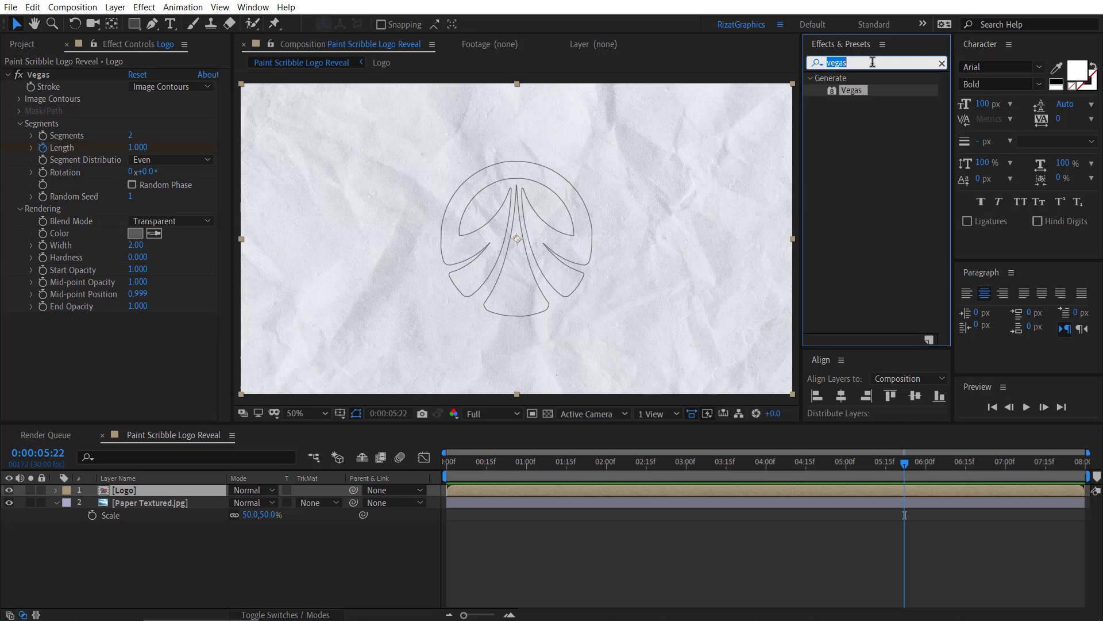
text(Turbu)
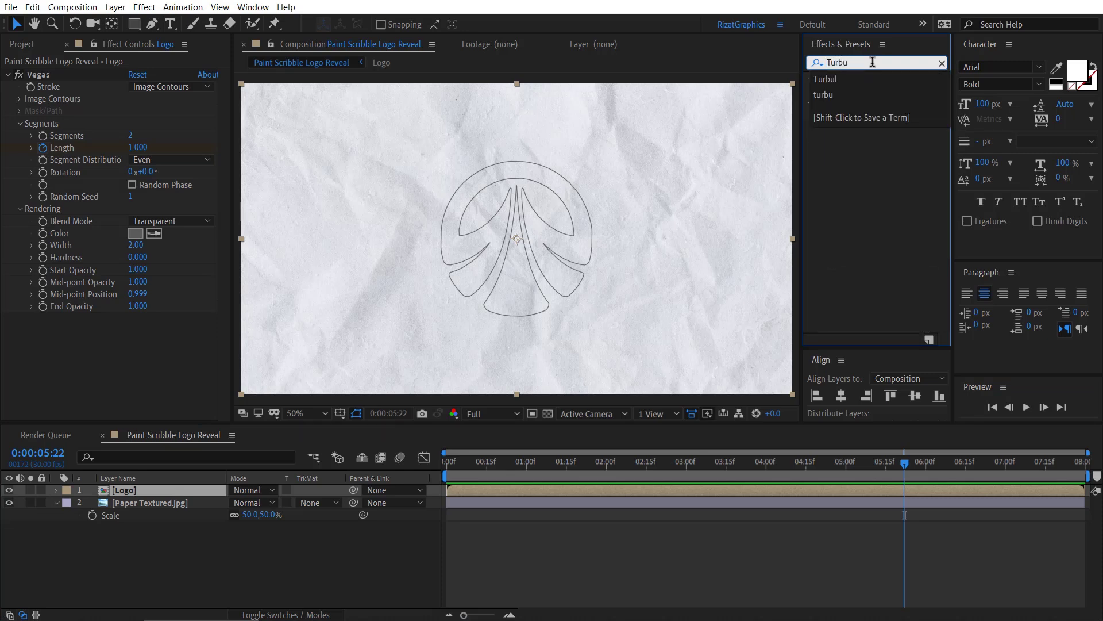
click(870, 129)
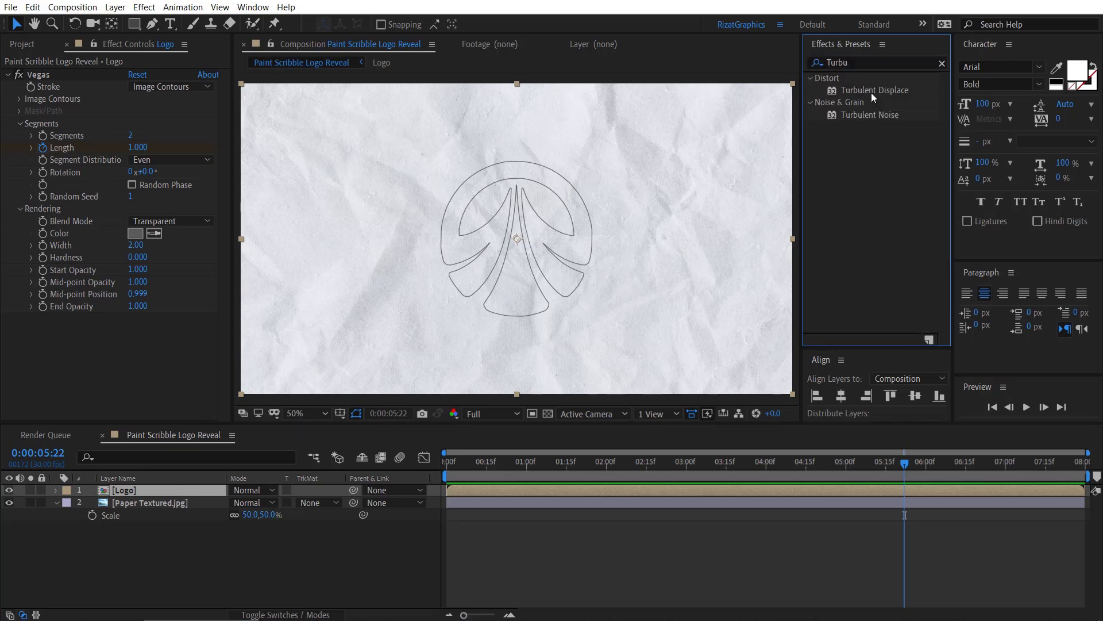
drag(871, 91, 511, 262)
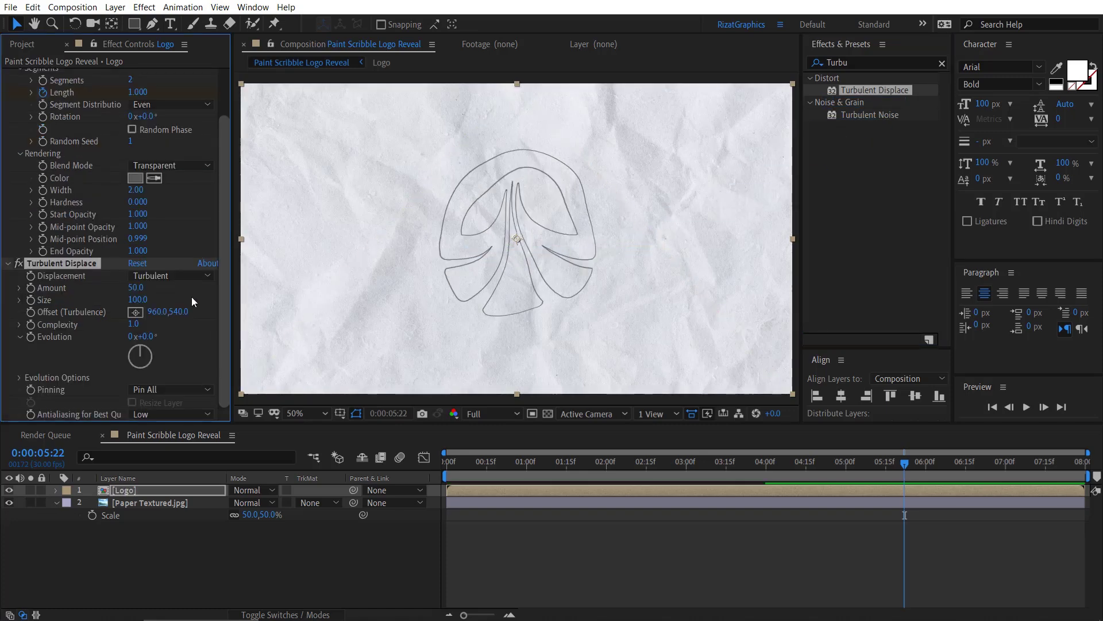
Set Turbulent Displace to Bulge with Amount 25 and Size 2.
click(171, 276)
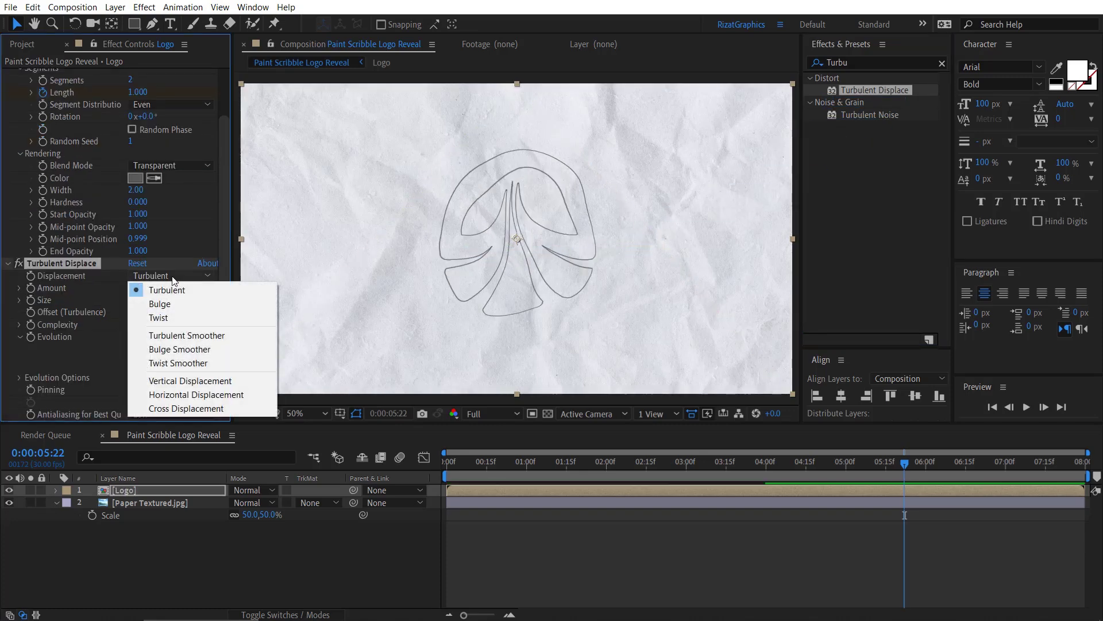
click(185, 303)
click(138, 288)
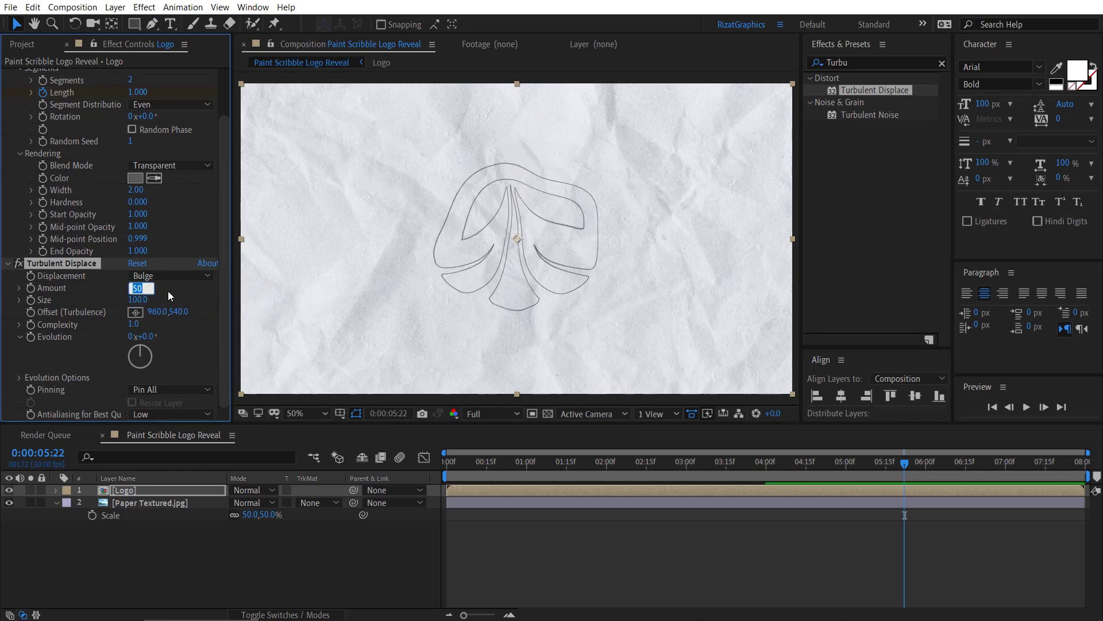
text(25)
key(Return)
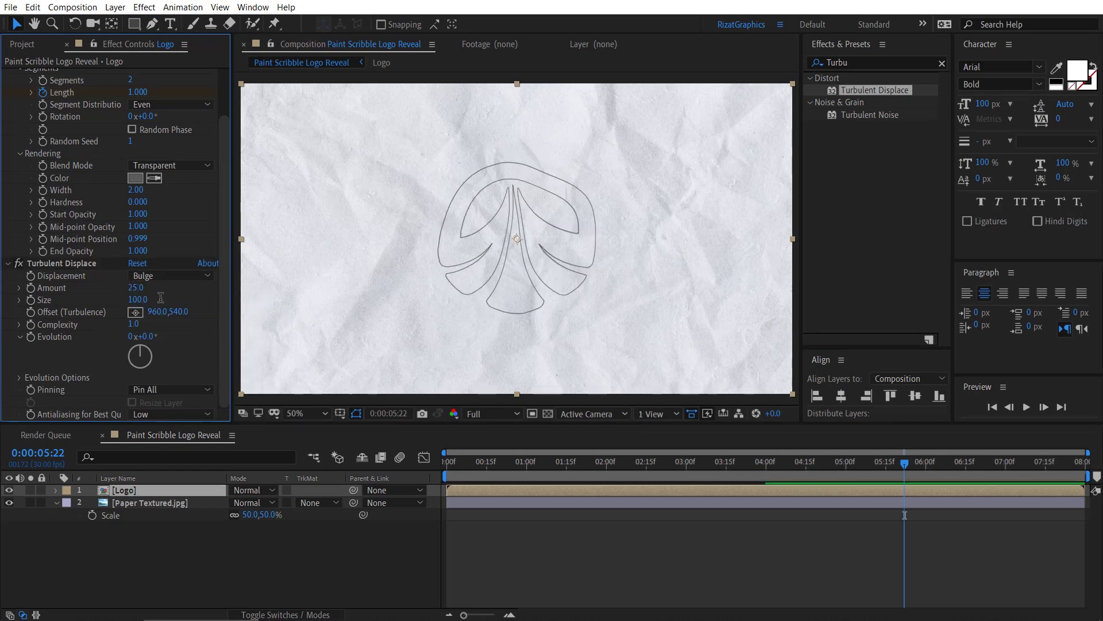
click(161, 298)
text(2)
key(Return)
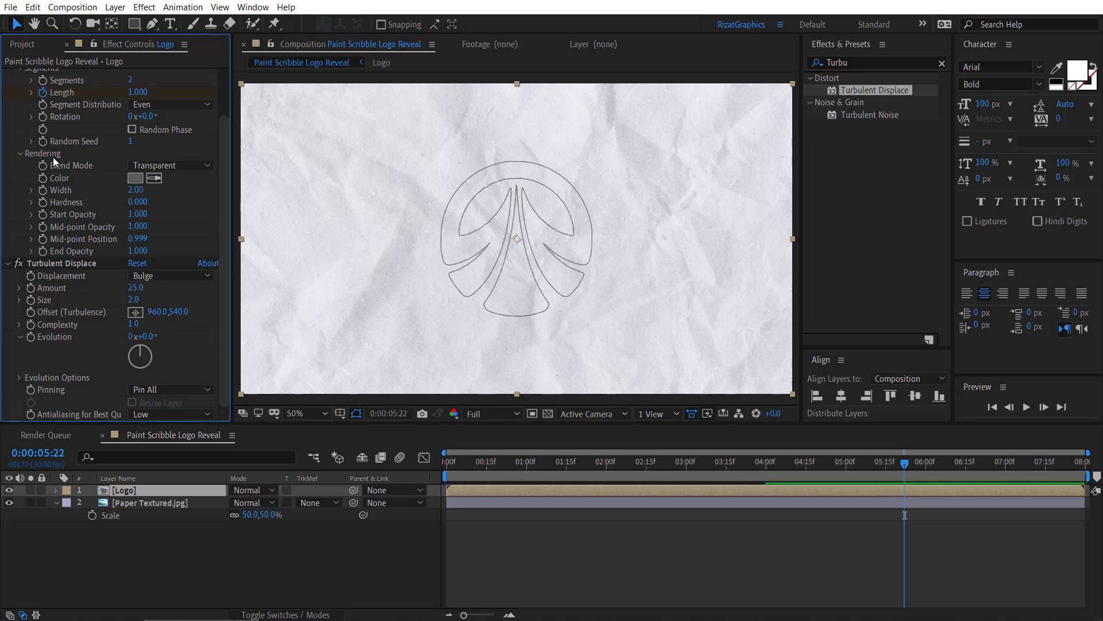
click(21, 48)
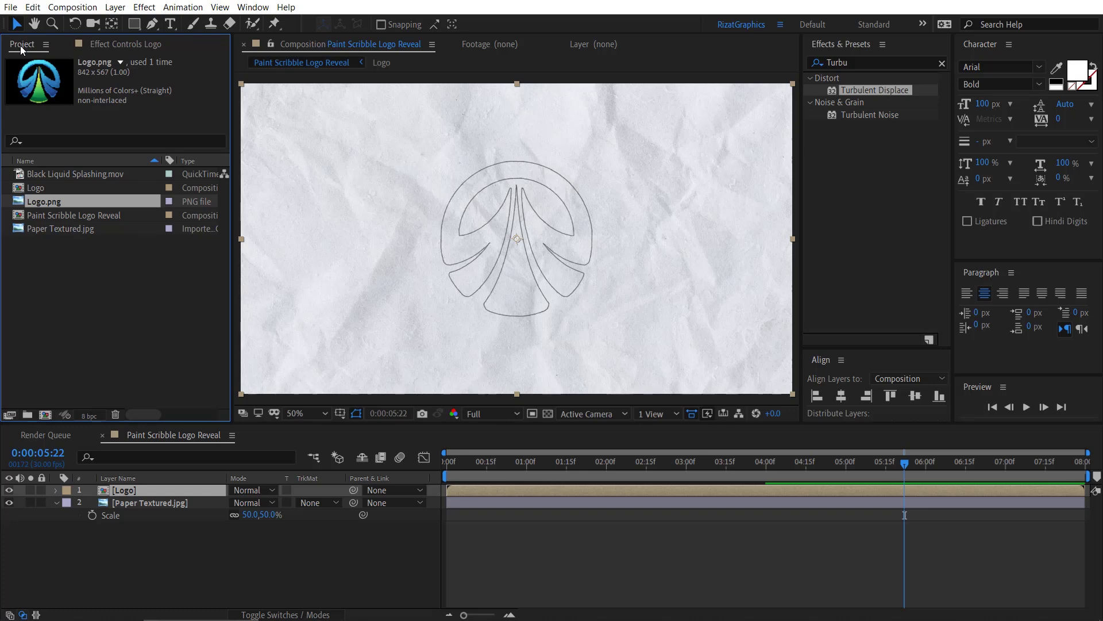
Import Pencil Strokes.ai with Import Kind set to Composition.
click(10, 7)
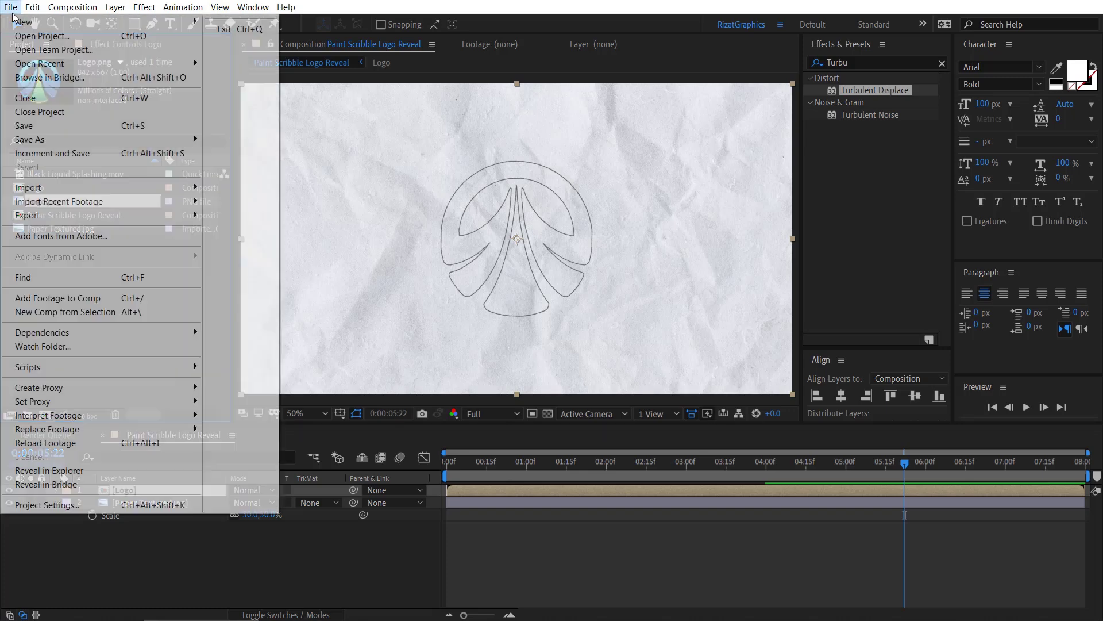
mouse_move(74, 191)
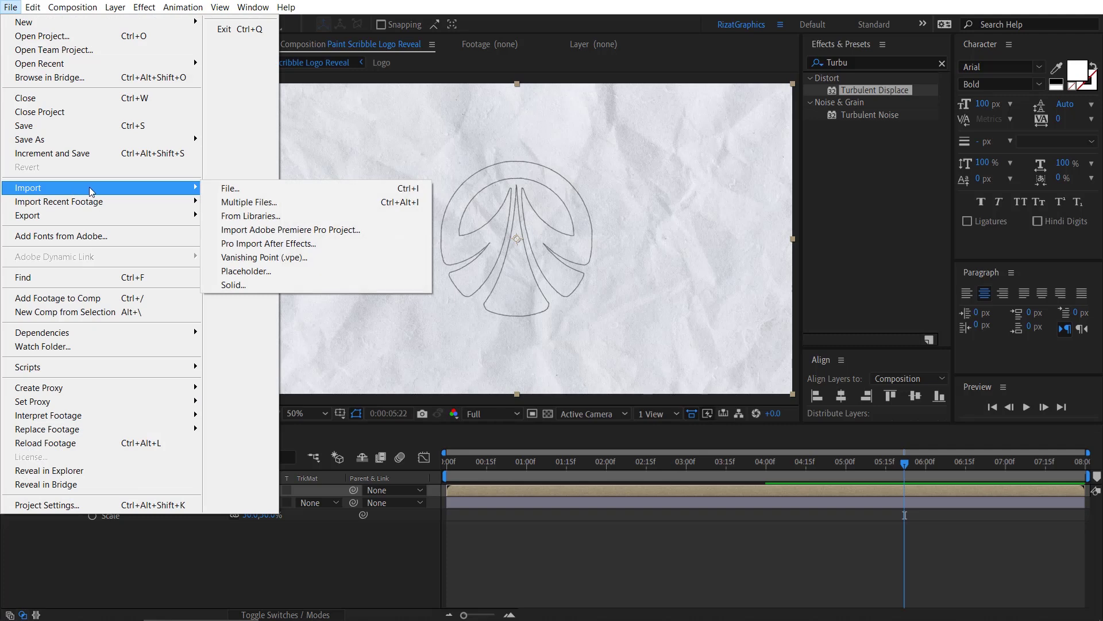
click(287, 186)
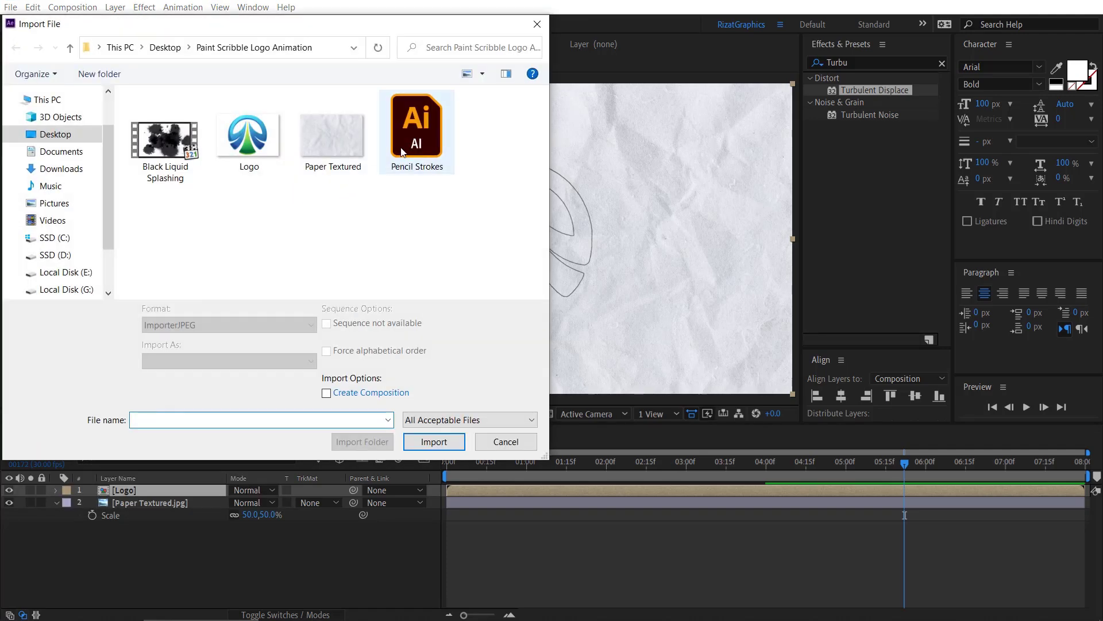
click(404, 158)
click(425, 437)
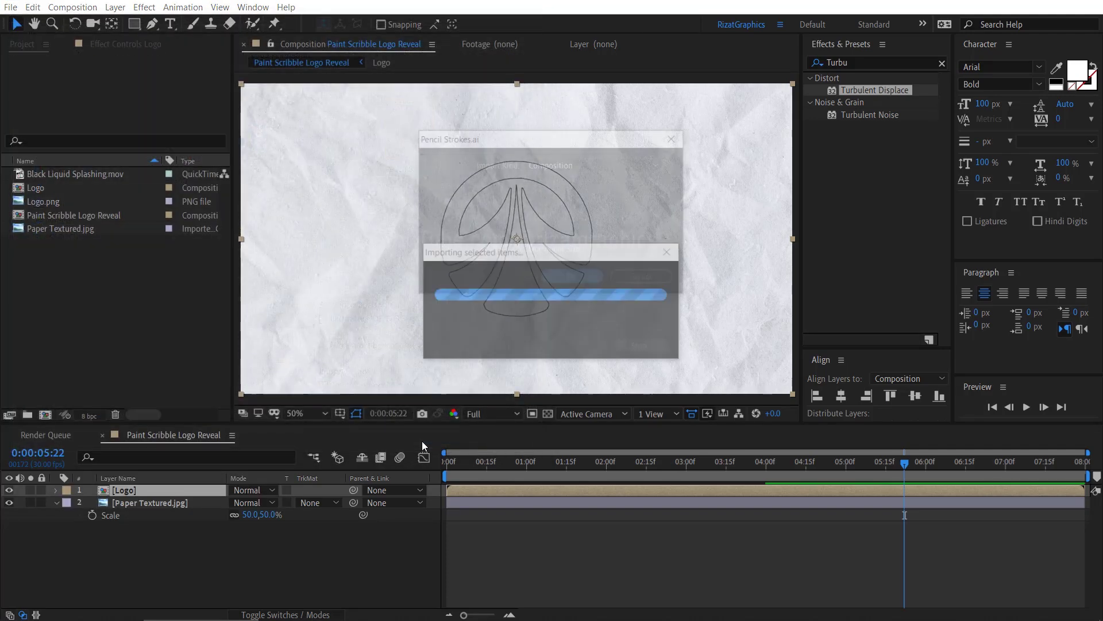
click(591, 167)
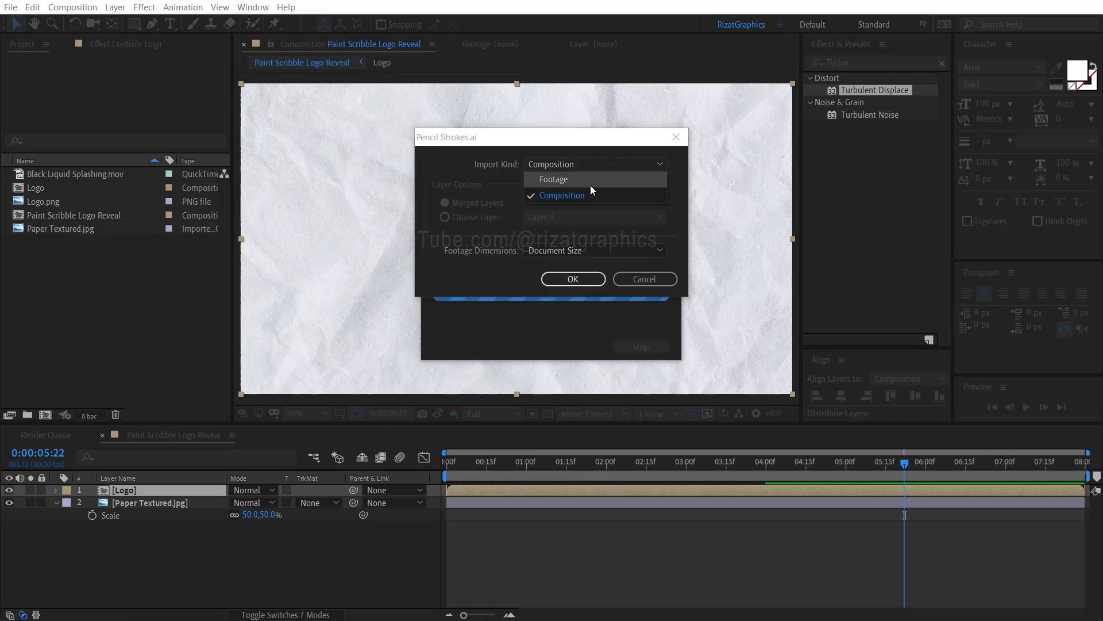
click(590, 196)
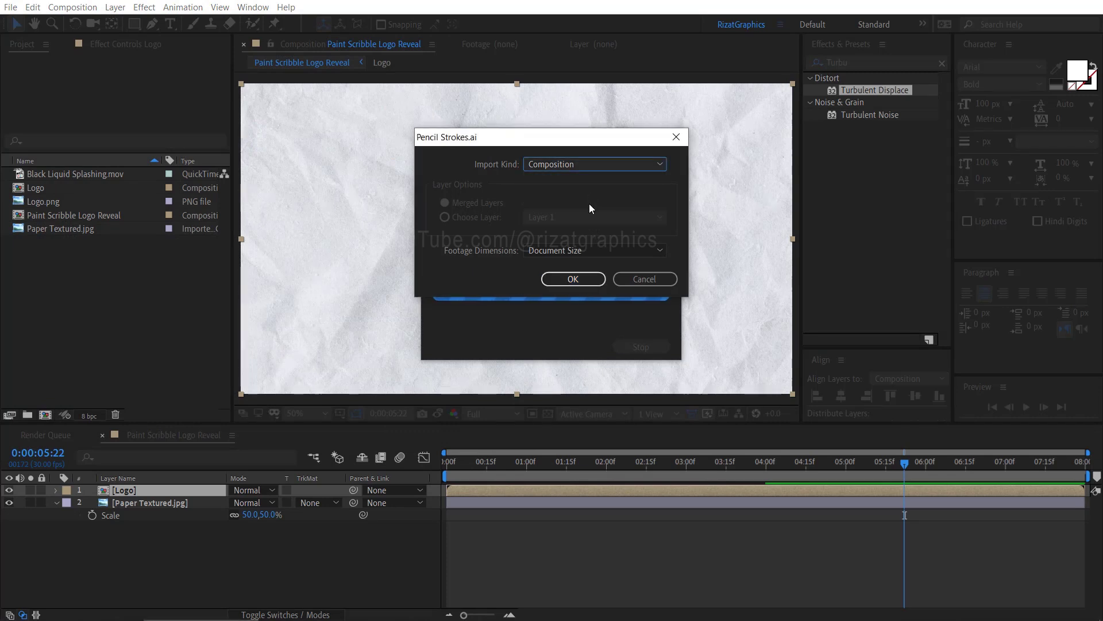
click(573, 279)
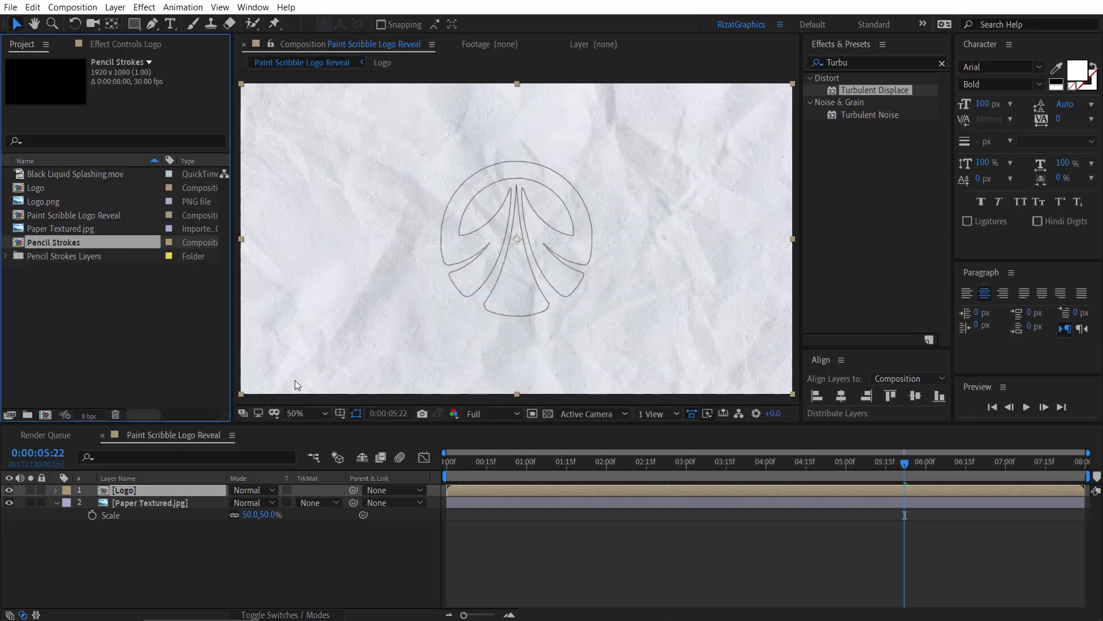
Open the Pencil Strokes comp with the transparency grid on and scale Layers 1 and 2 to 120%.
double_click(111, 243)
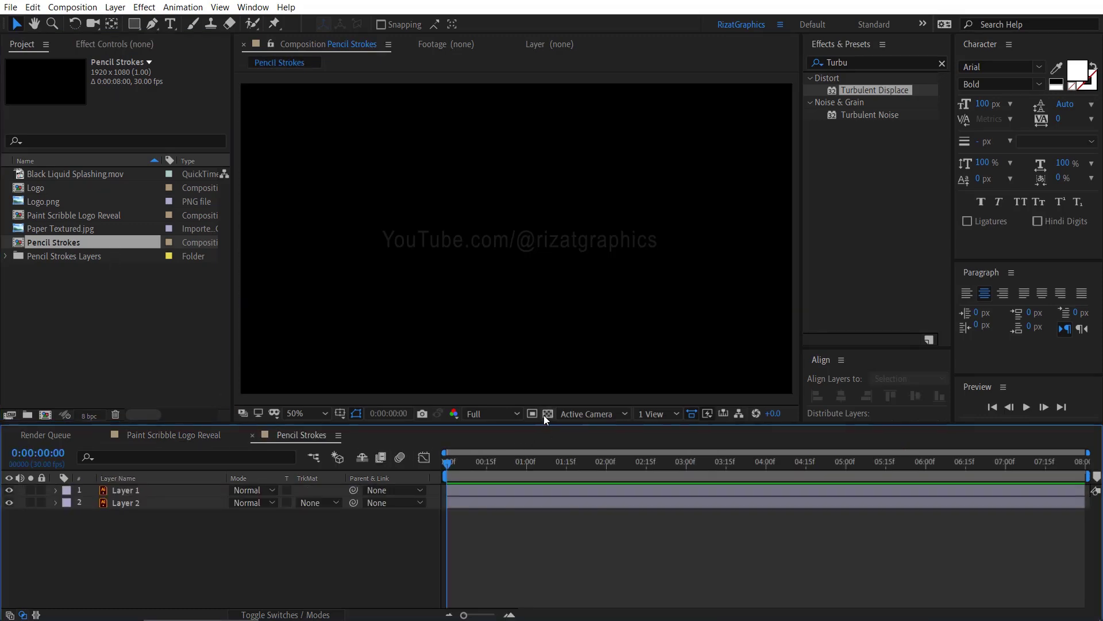
click(546, 414)
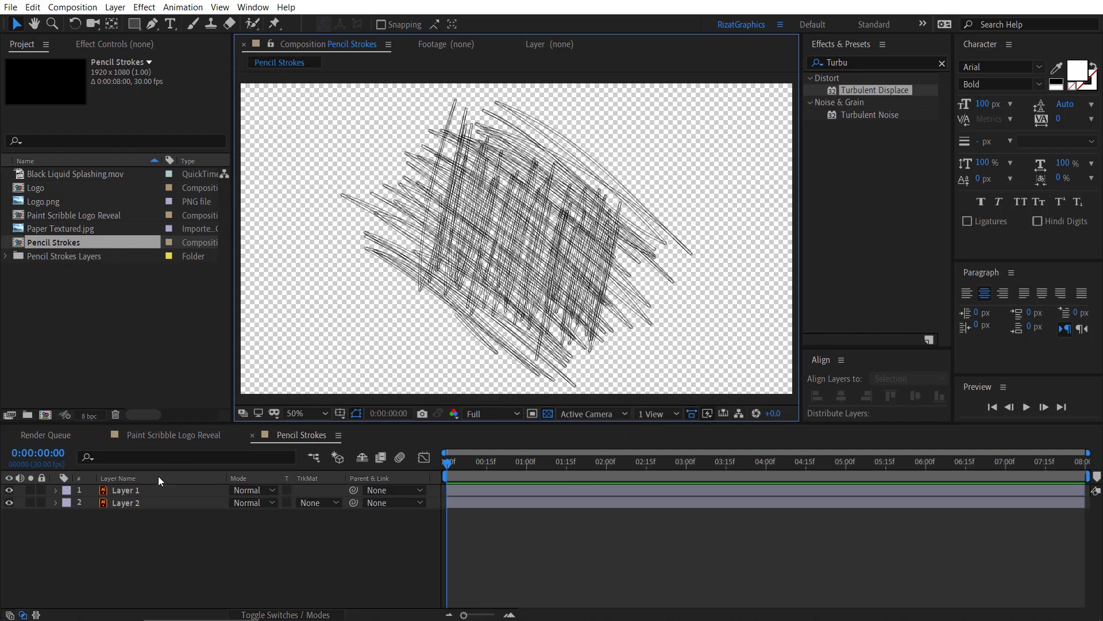
click(148, 488)
shift+click(148, 504)
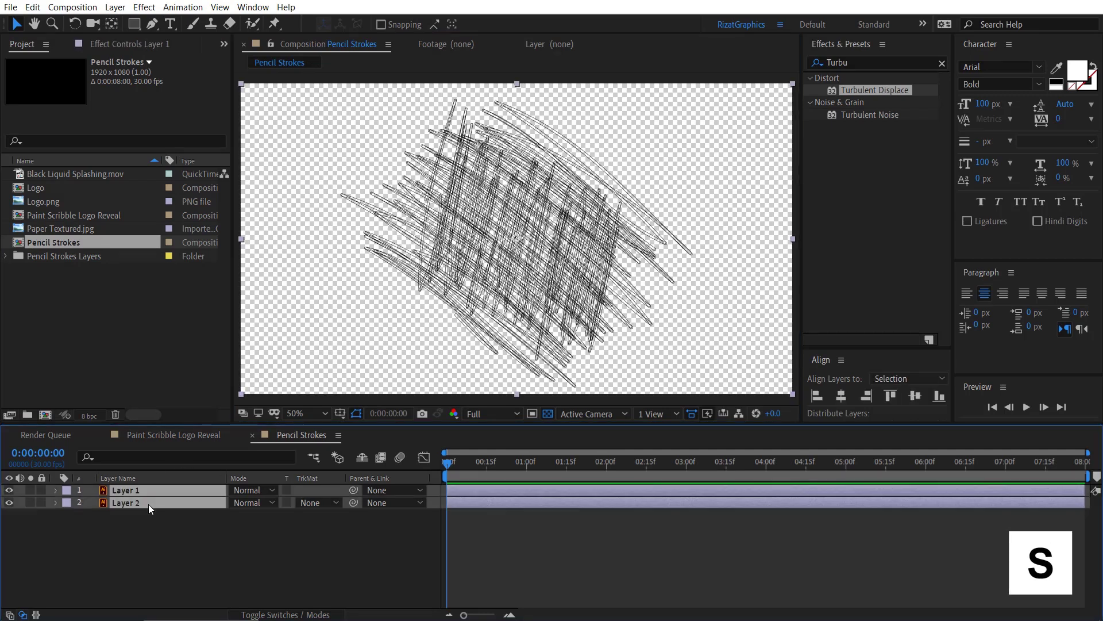
key(s)
click(252, 503)
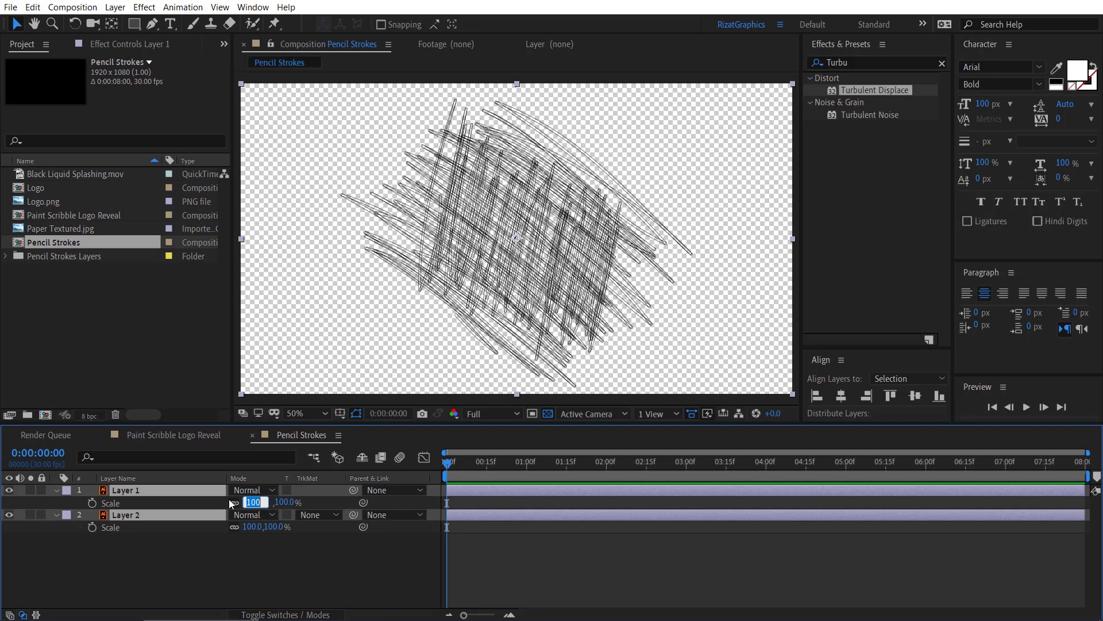
key(Return)
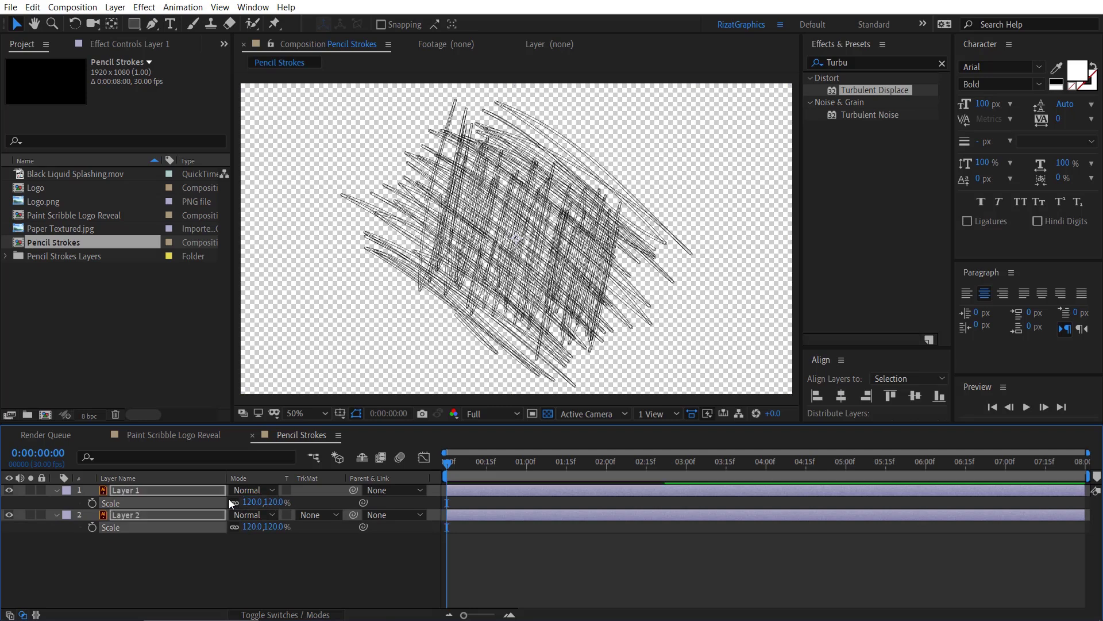
Create shapes from both vector layers, then delete the original Layer 1 and Layer 2.
right_click(179, 486)
mouse_move(247, 401)
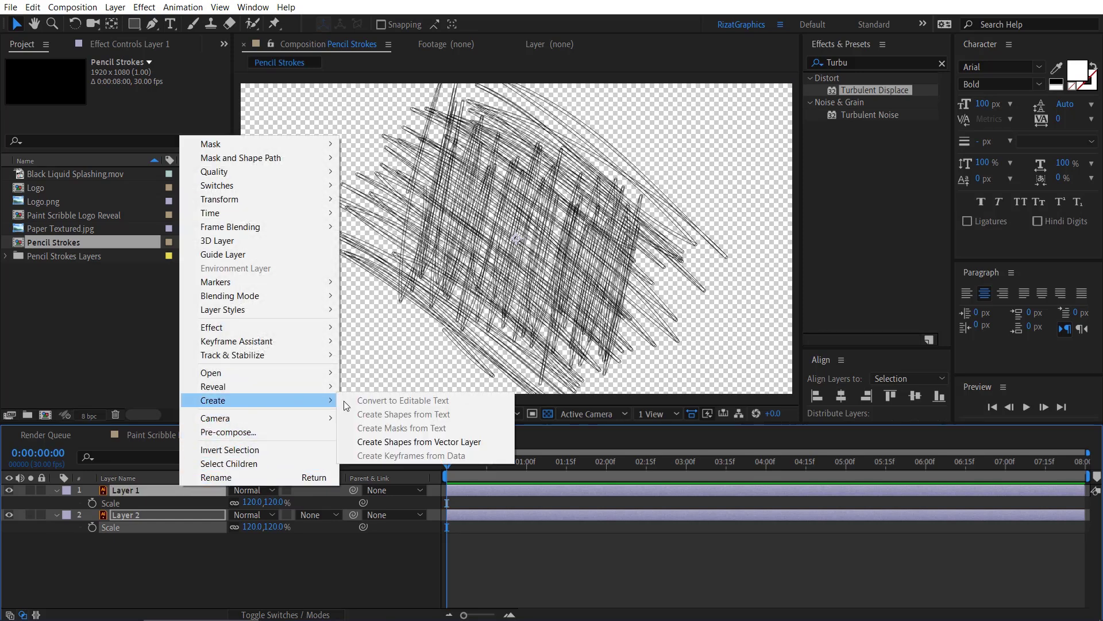
click(426, 441)
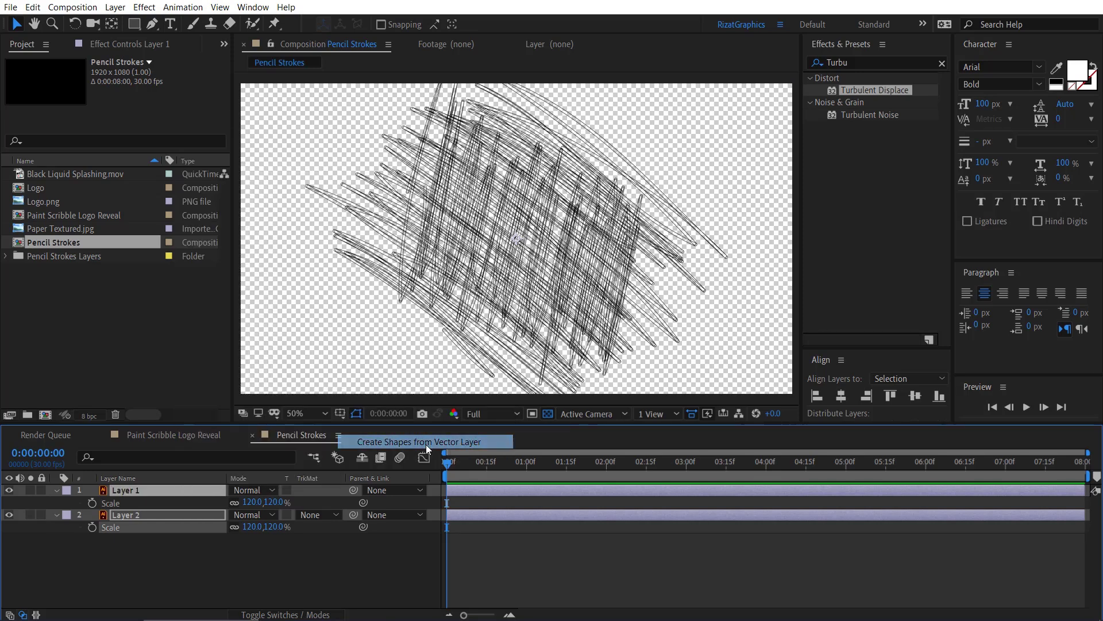
click(148, 506)
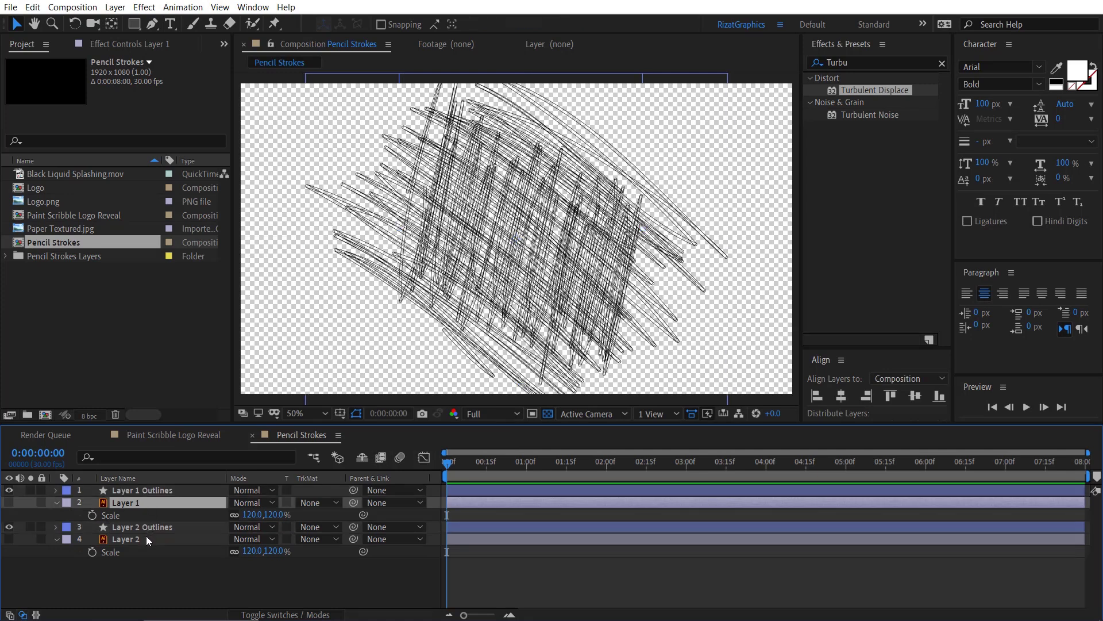
ctrl+click(146, 536)
key(Delete)
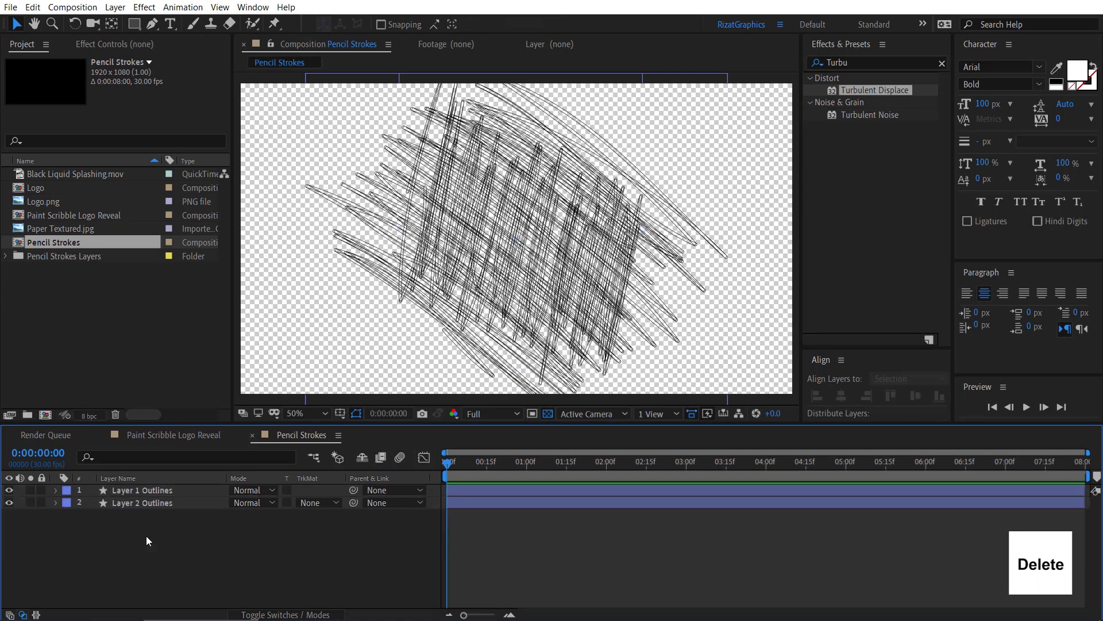
Add Trim Paths to the Layer 1 Outlines shape layer.
click(126, 492)
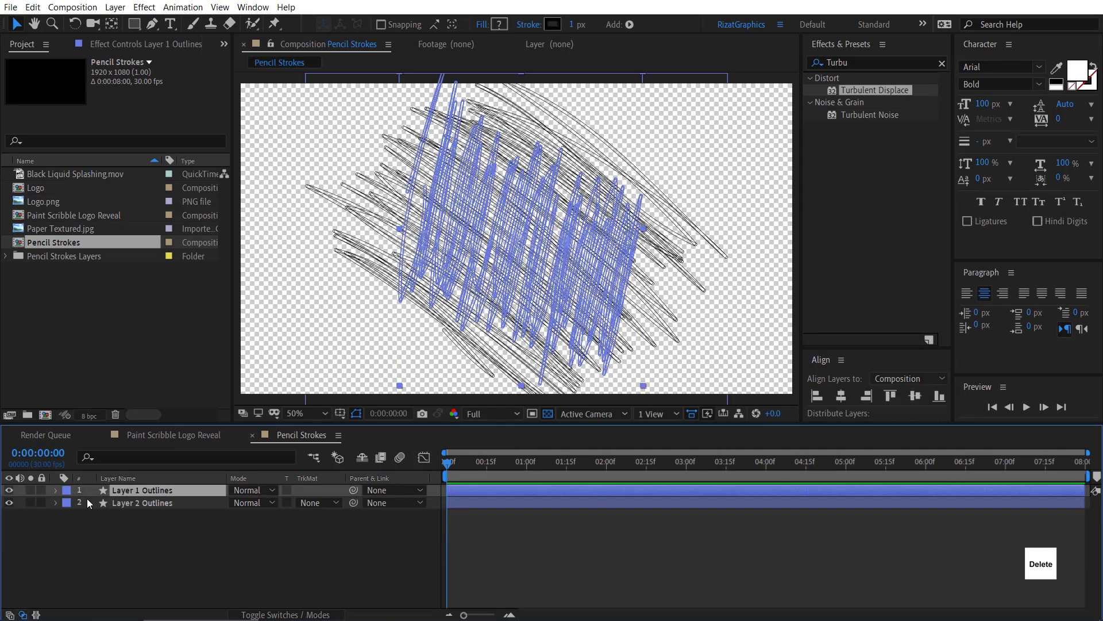
click(55, 491)
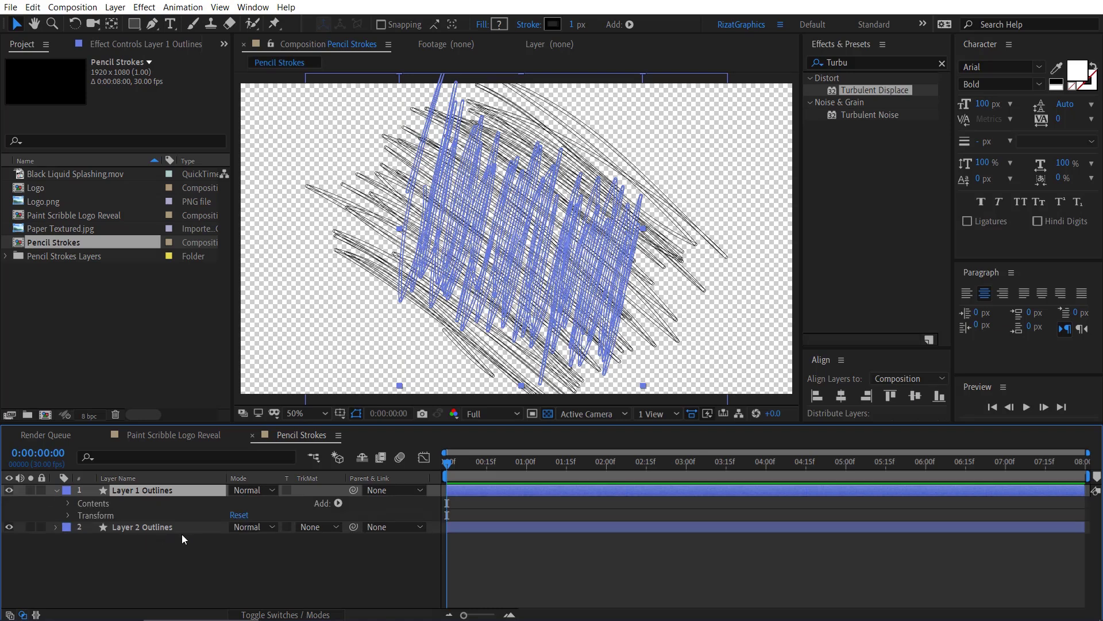
click(339, 503)
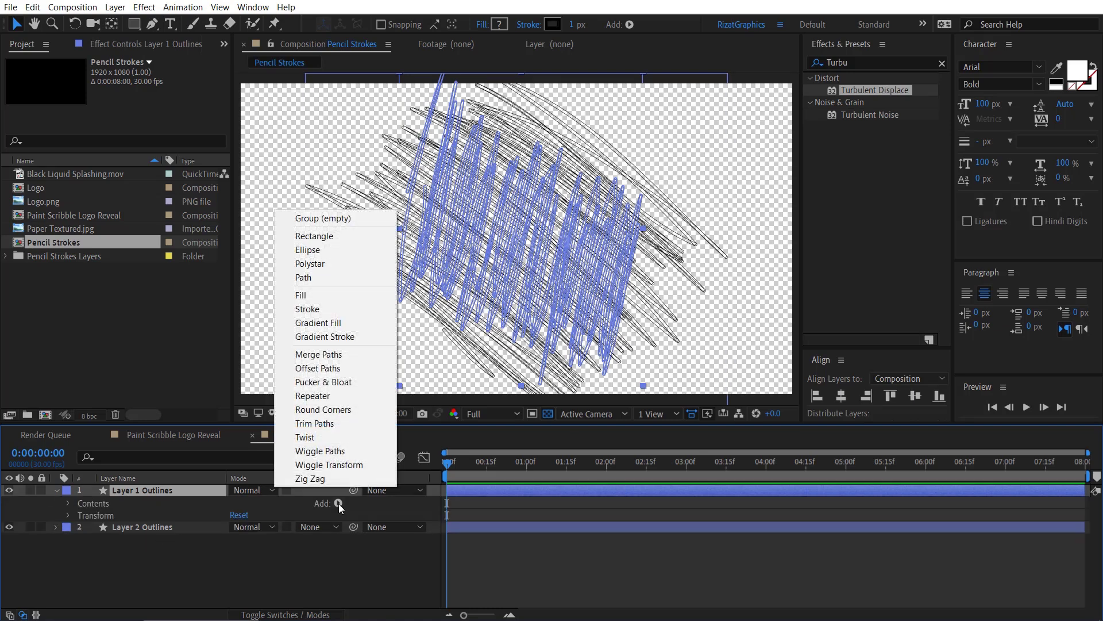
click(343, 428)
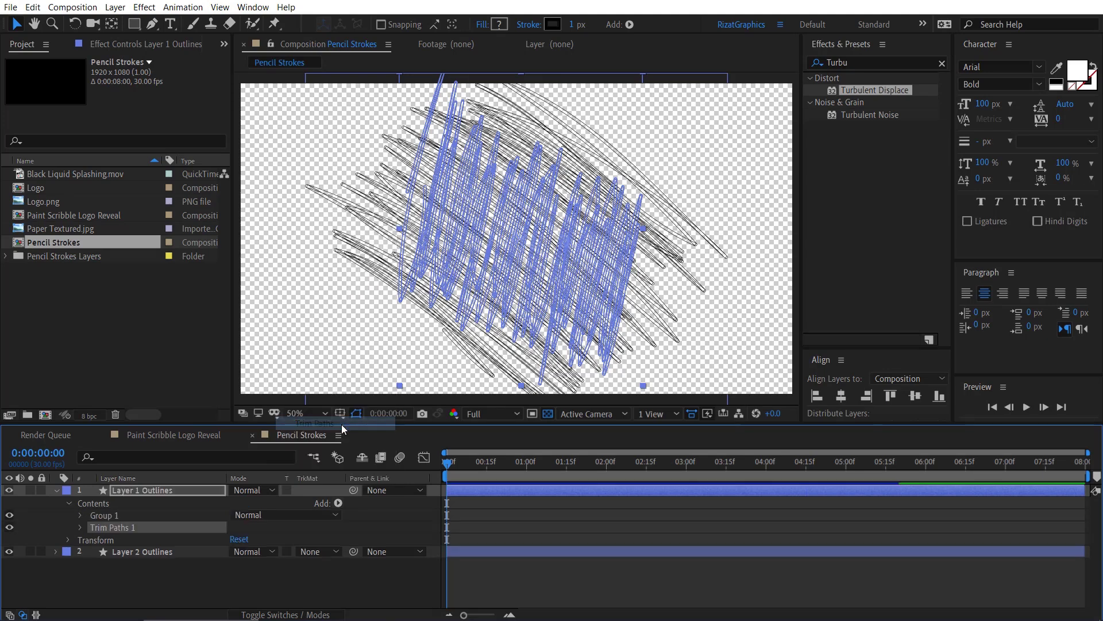
click(80, 527)
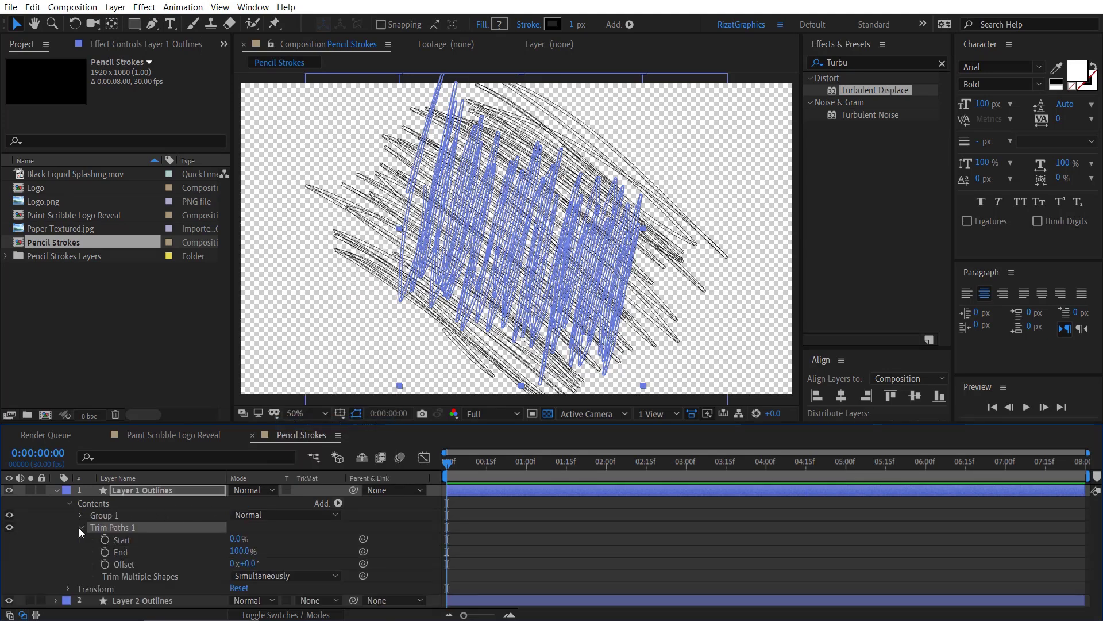
Keyframe Trim Paths End from 0% at 0:00 to 100% at 4:00, then ease both keyframes.
click(105, 552)
drag(240, 550, 164, 552)
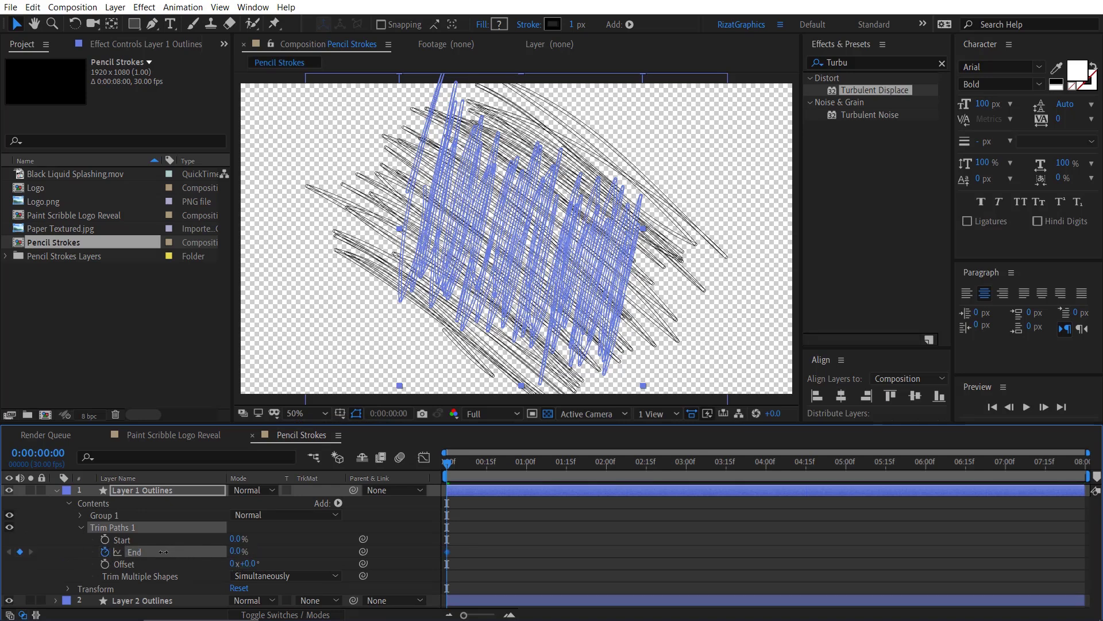
click(766, 463)
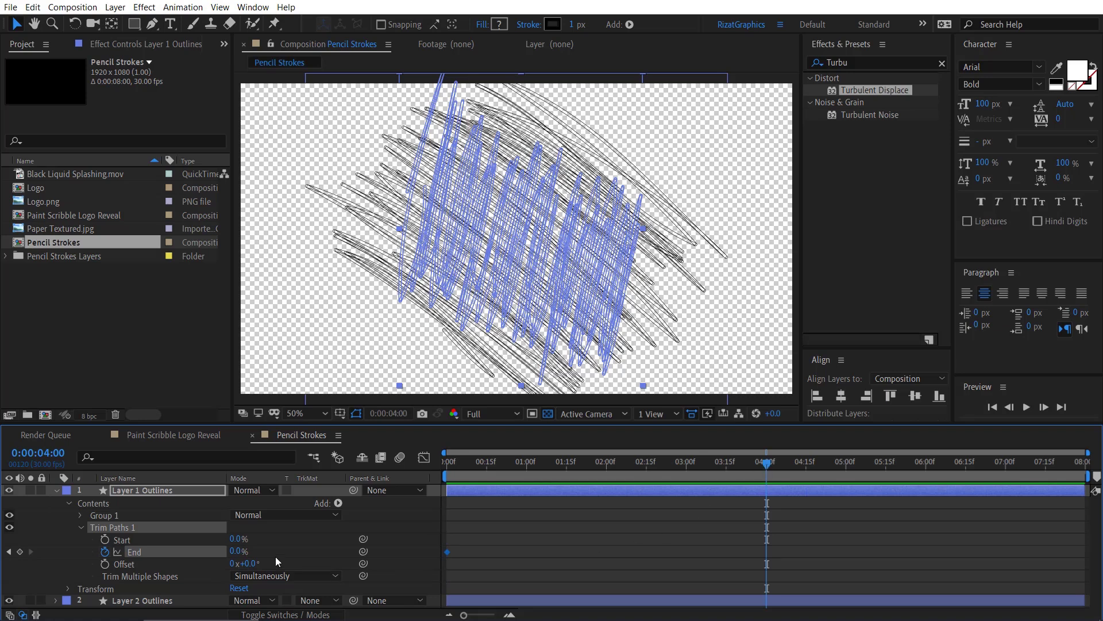
drag(252, 550, 334, 550)
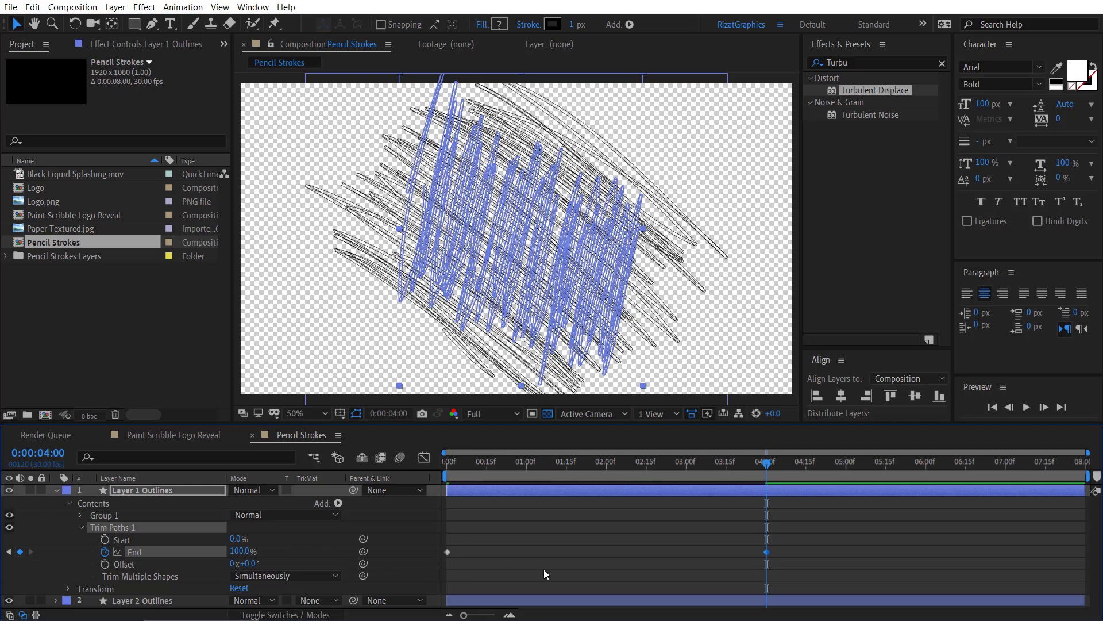
drag(776, 540, 447, 564)
key(F9)
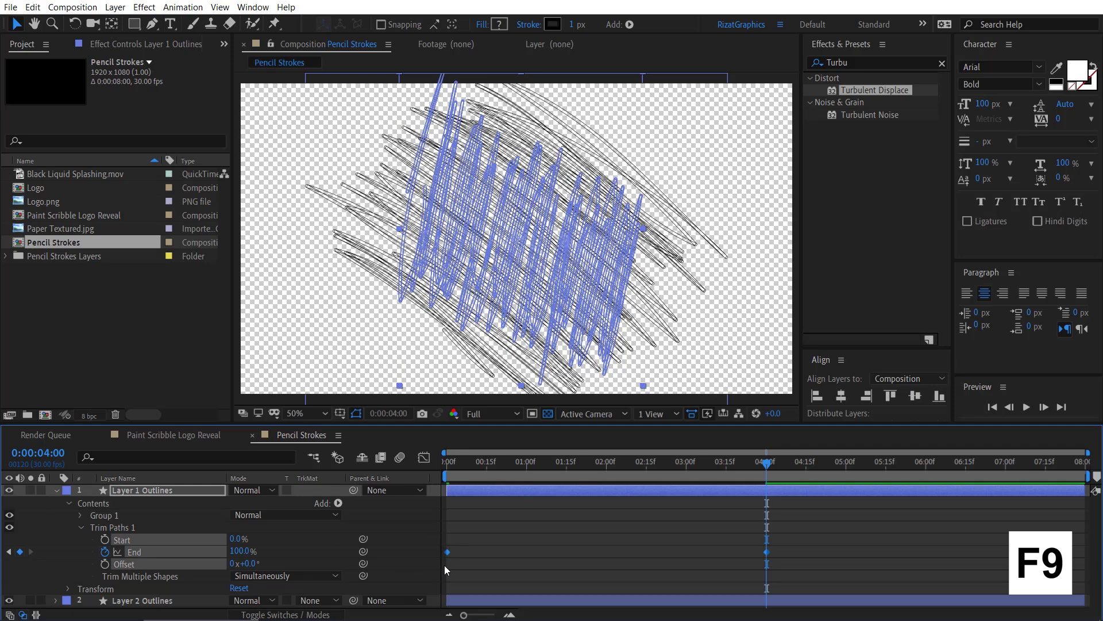
Copy Layer 1's eased End keyframes and paste them onto Layer 2 Outlines at 0:00.
key(F9)
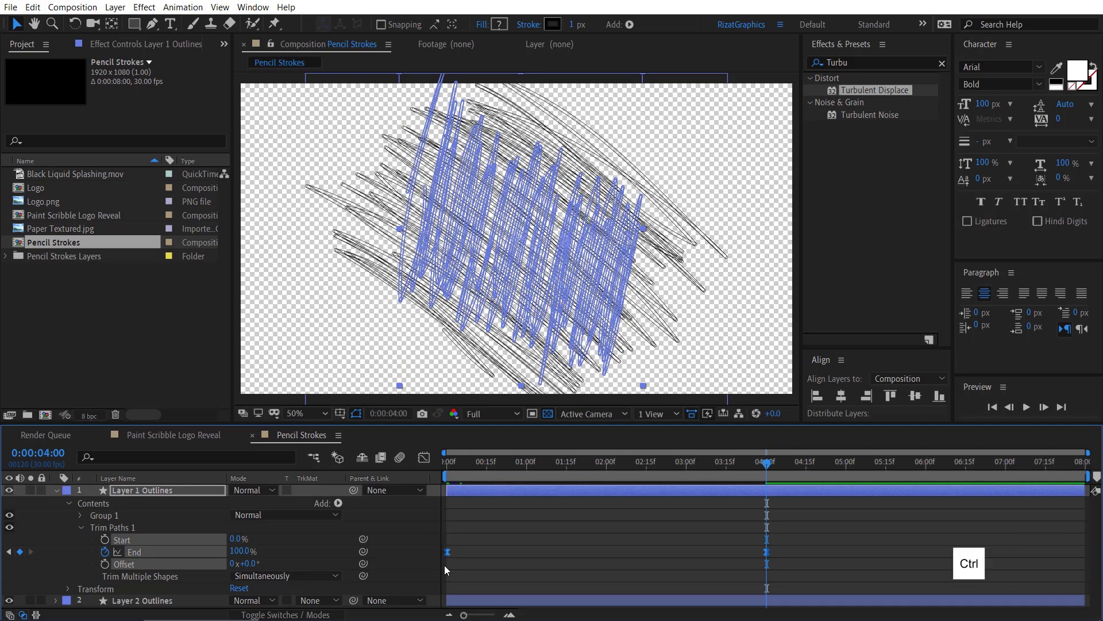
key(ctrl+c)
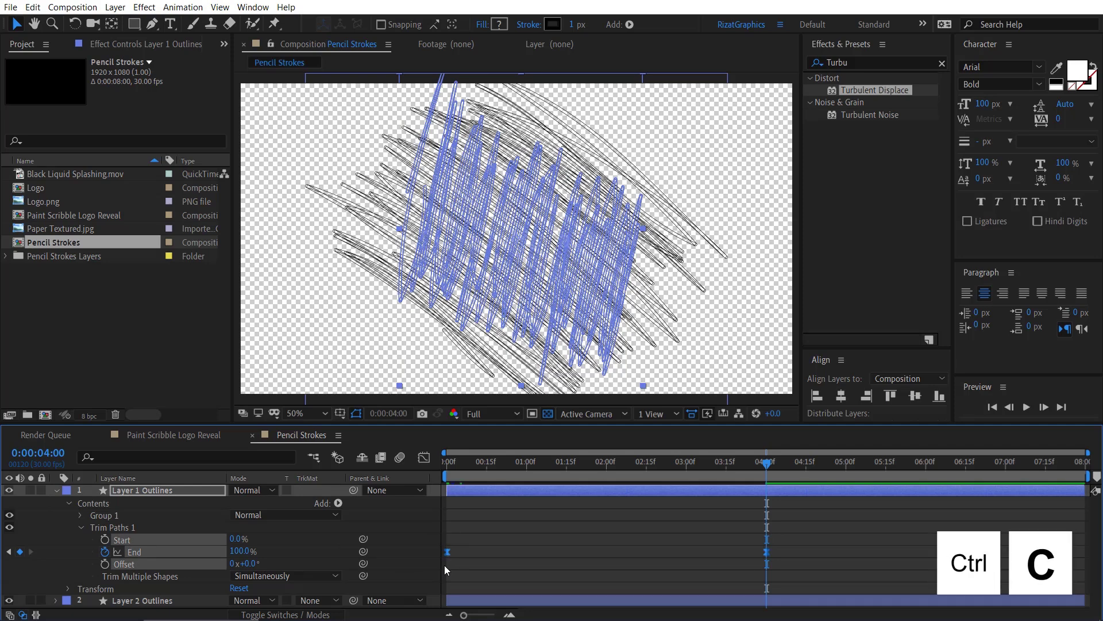
click(56, 490)
click(446, 464)
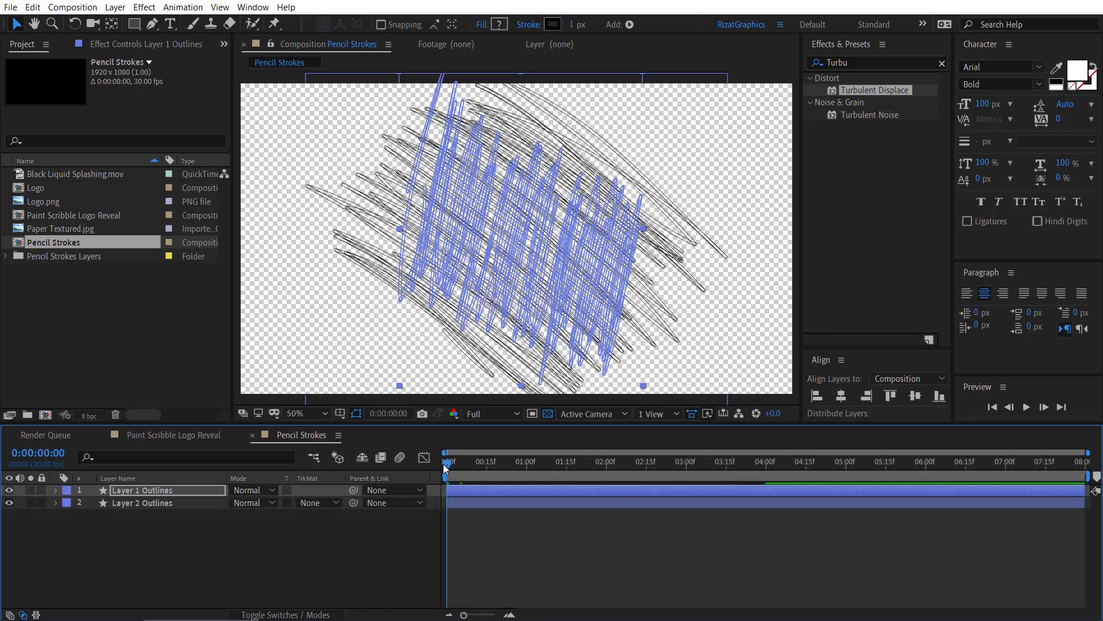
click(172, 502)
key(ctrl+v)
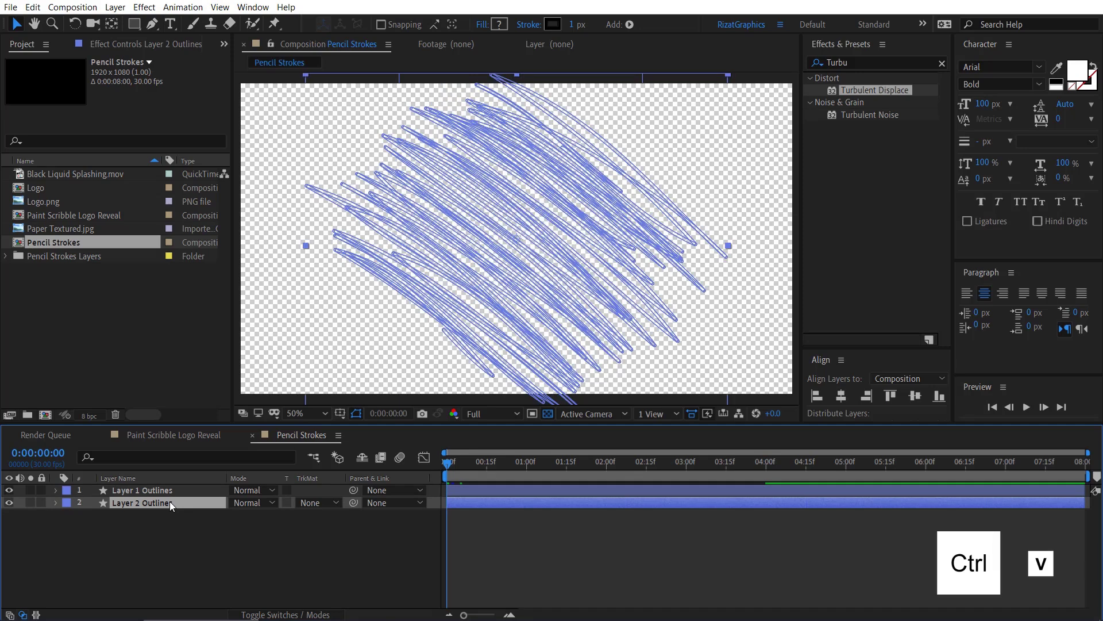
click(170, 503)
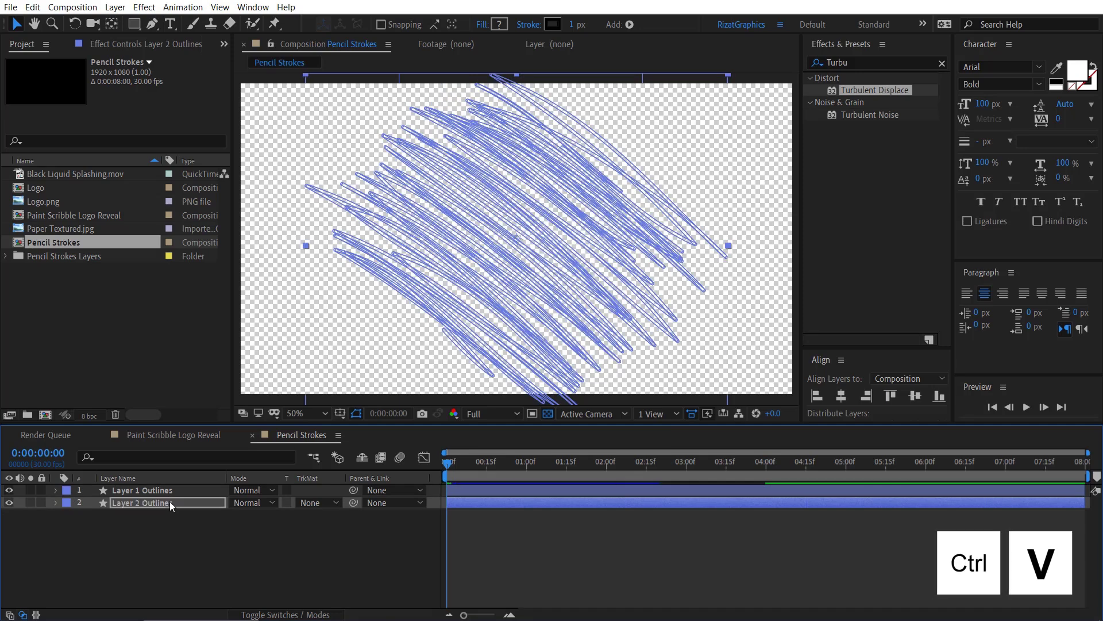
click(171, 549)
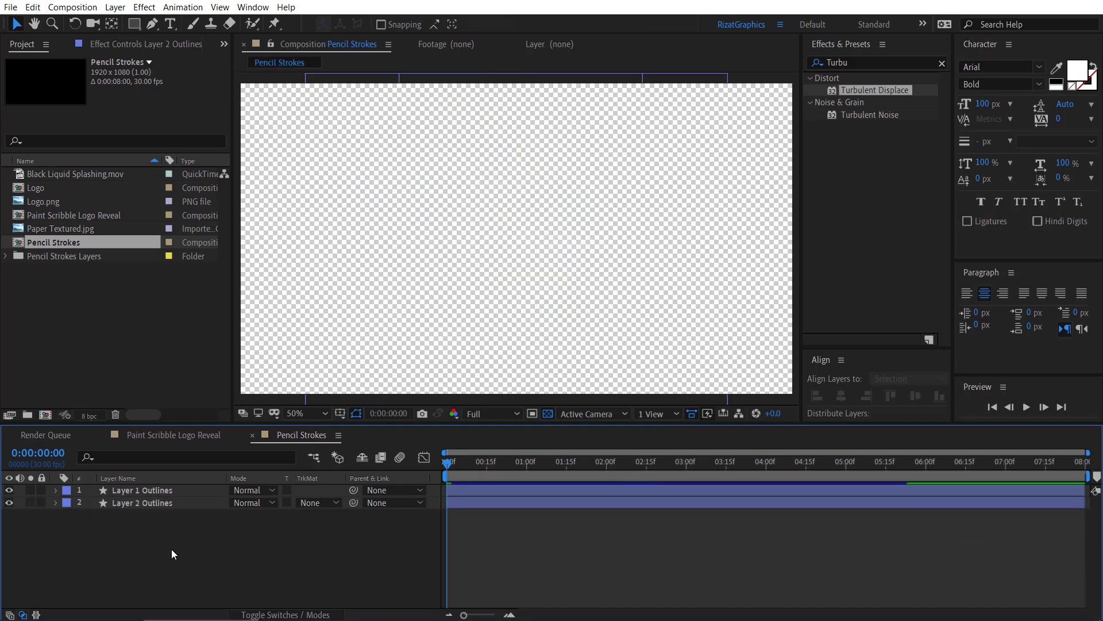
Preview both scribble layers drawing on, stopping playback at 4:16.
click(1027, 408)
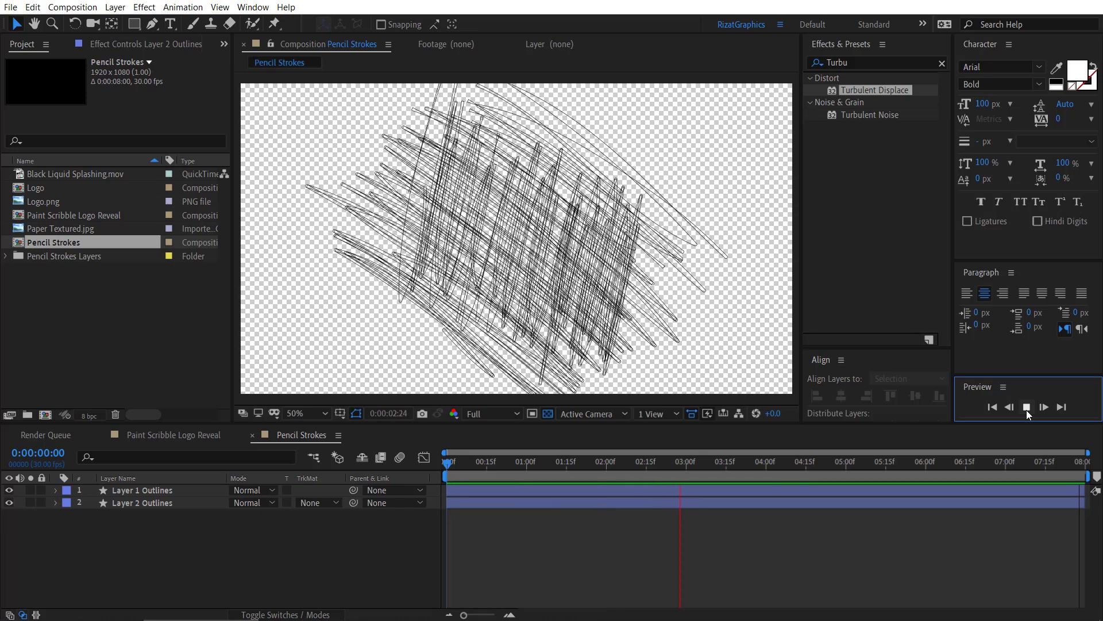
click(1027, 409)
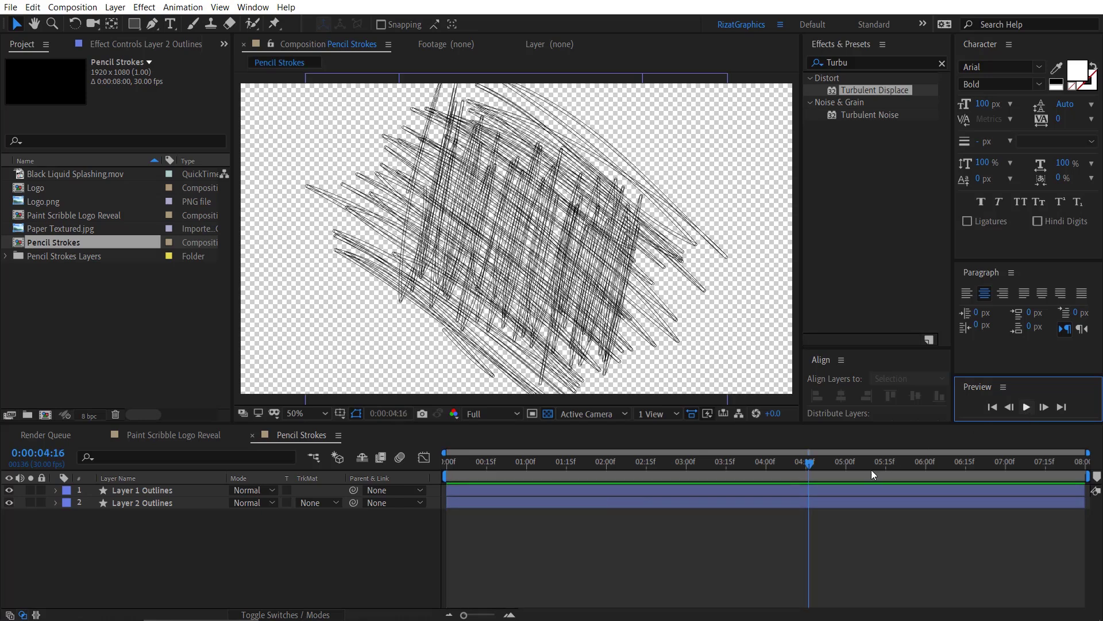
Add a new Adjustment Layer above the pencil strokes.
right_click(247, 561)
mouse_move(297, 426)
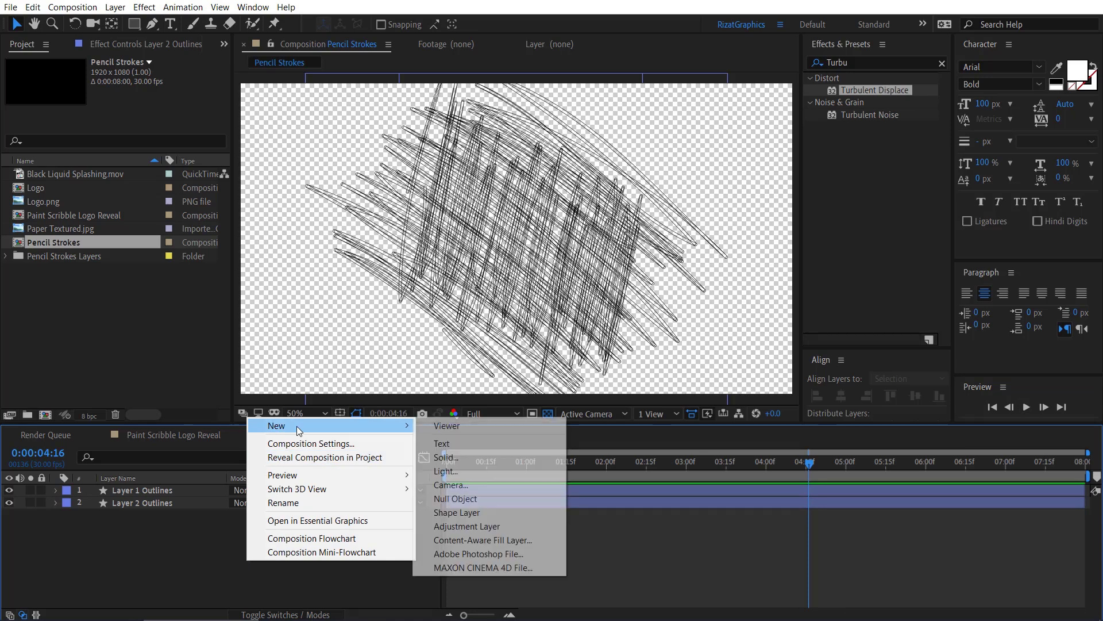
click(488, 526)
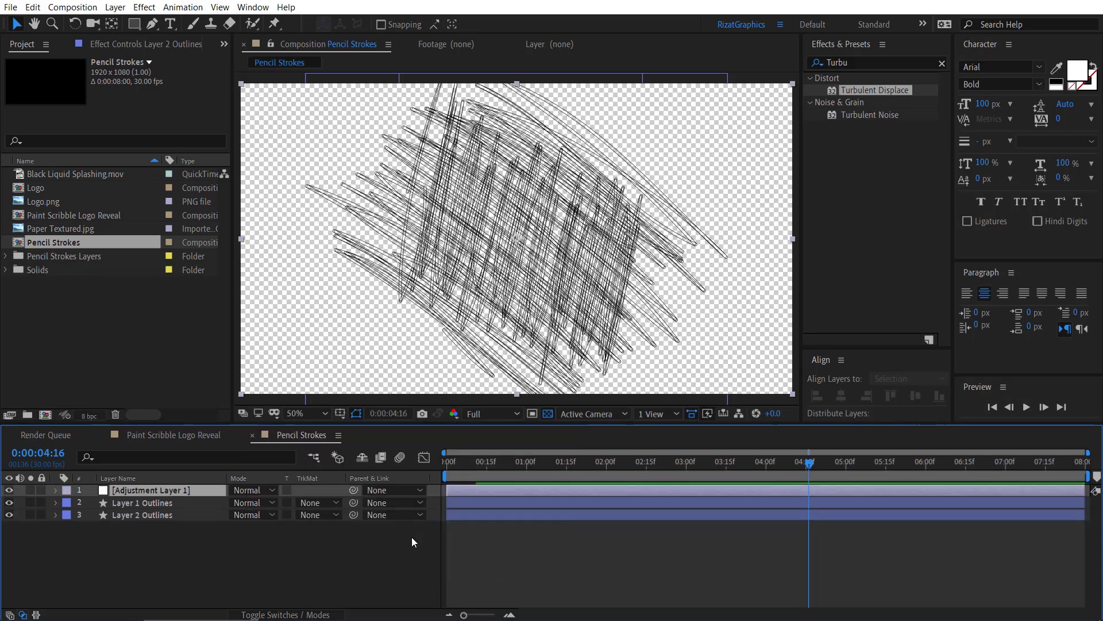
Apply a Fill effect to the adjustment layer with colour A3A3A3.
click(882, 62)
text(Fill)
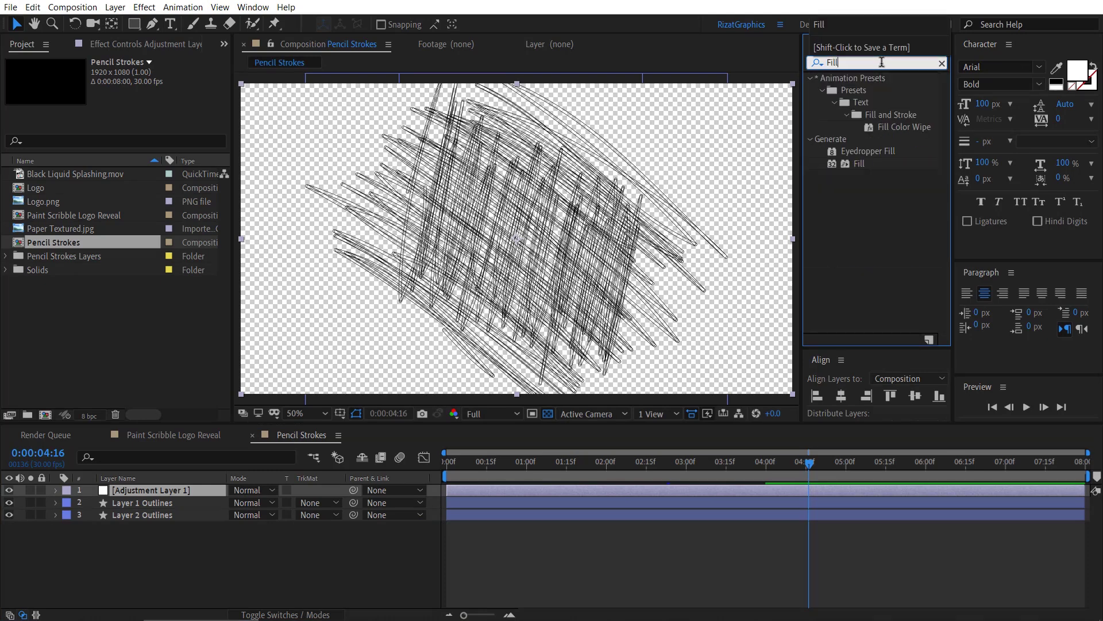
mouse_move(857, 163)
mouse_down()
mouse_move(574, 276)
mouse_move(550, 298)
mouse_up()
click(136, 111)
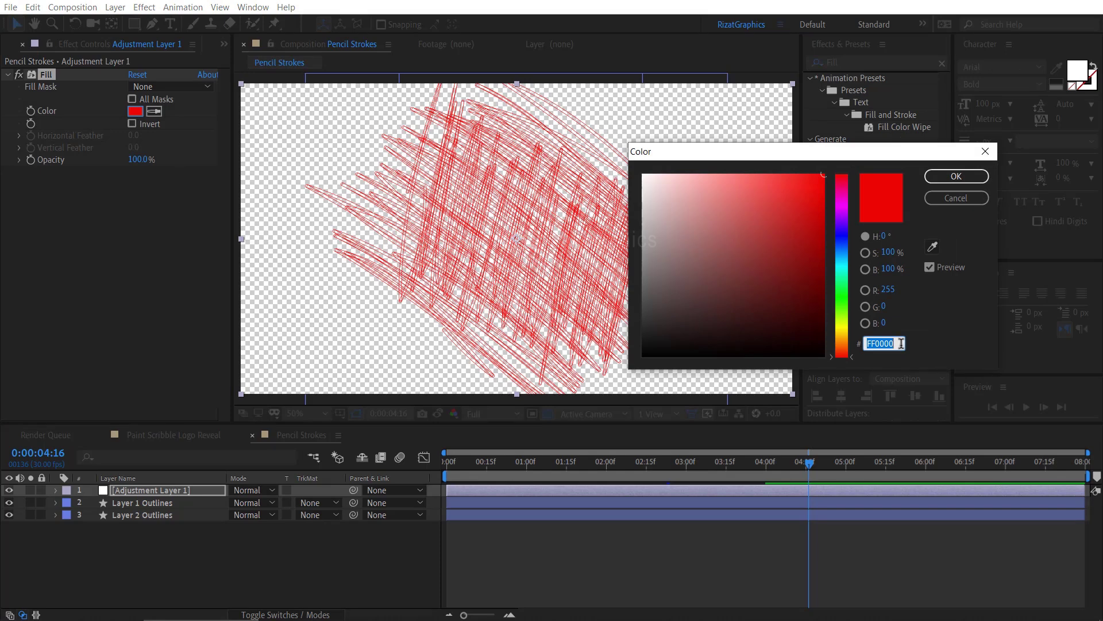
text(A3A3A3)
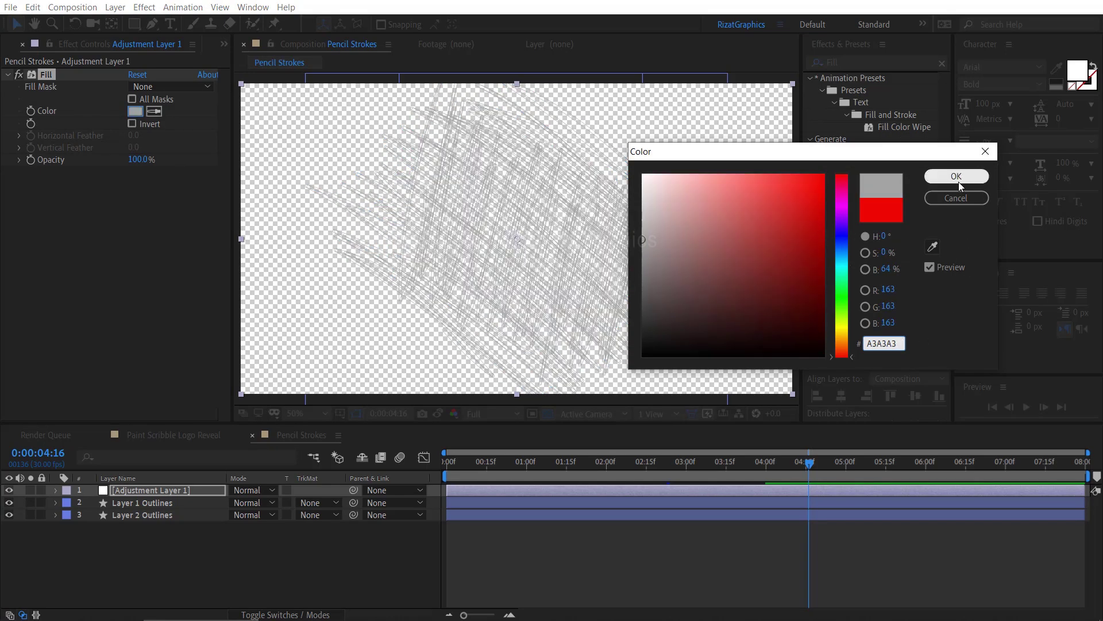
click(959, 182)
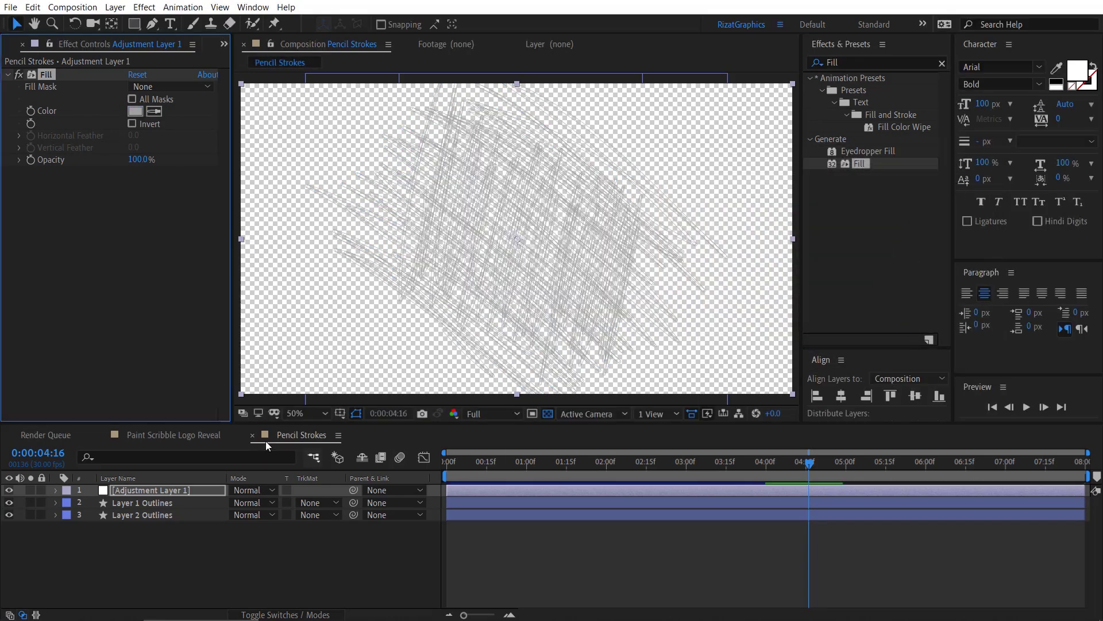
In Paint Scribble Logo Reveal, add the Logo comp with Pencil Strokes placed between the Logo layers.
click(163, 434)
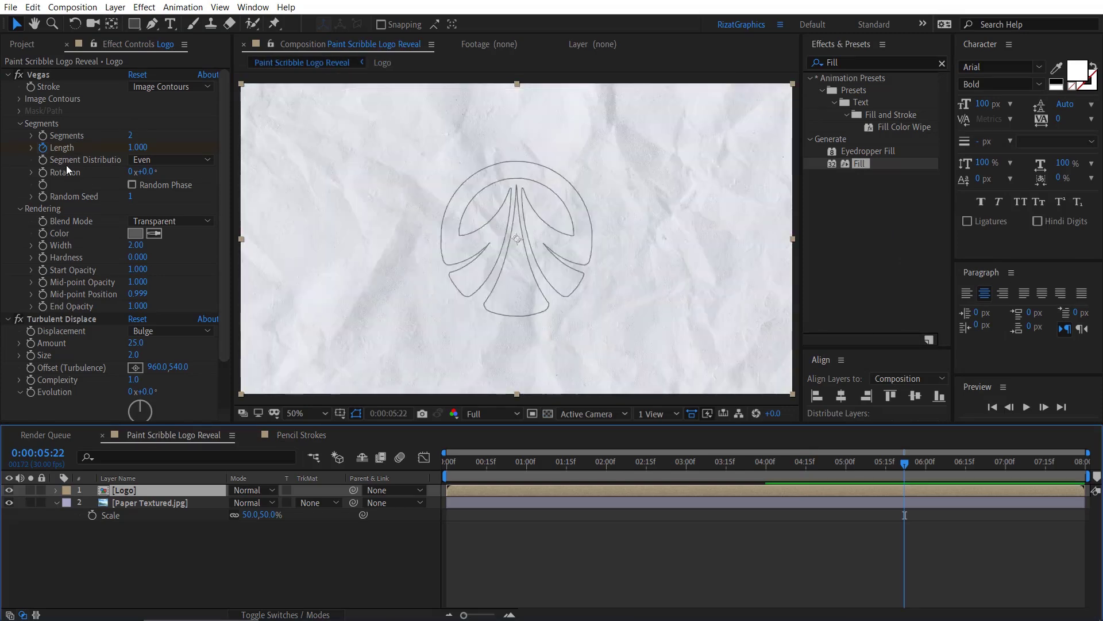
click(26, 50)
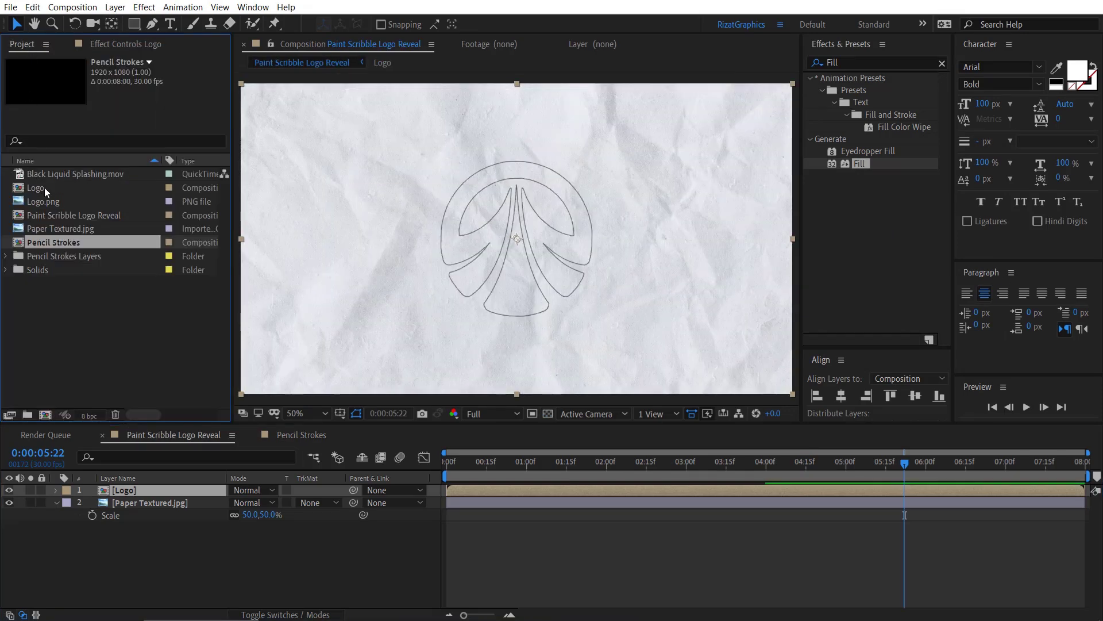
drag(43, 187, 110, 492)
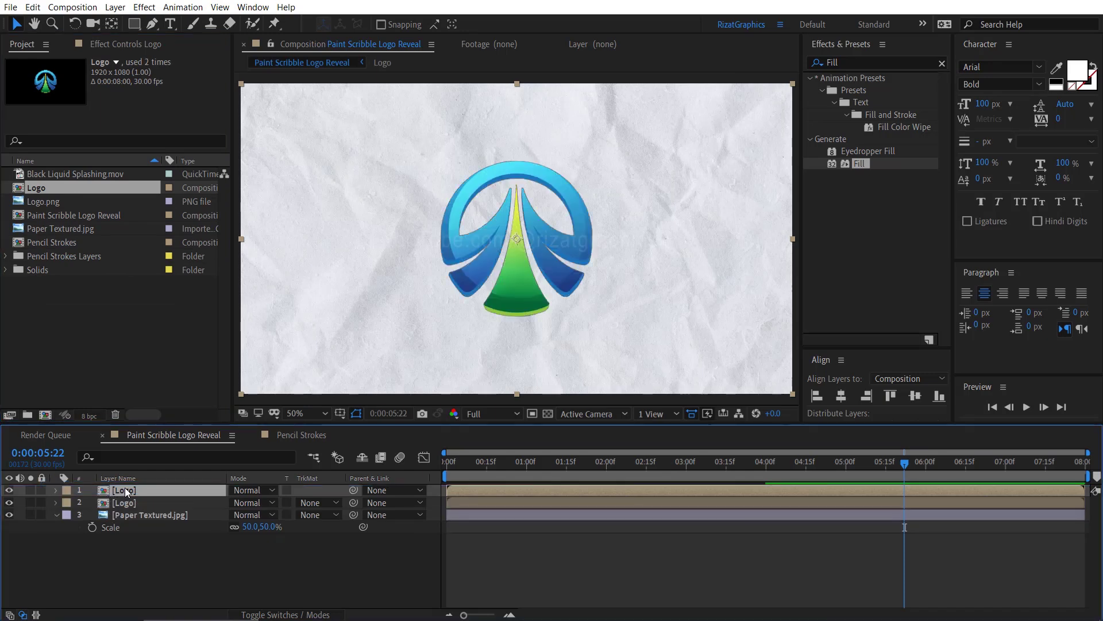
drag(80, 247, 150, 497)
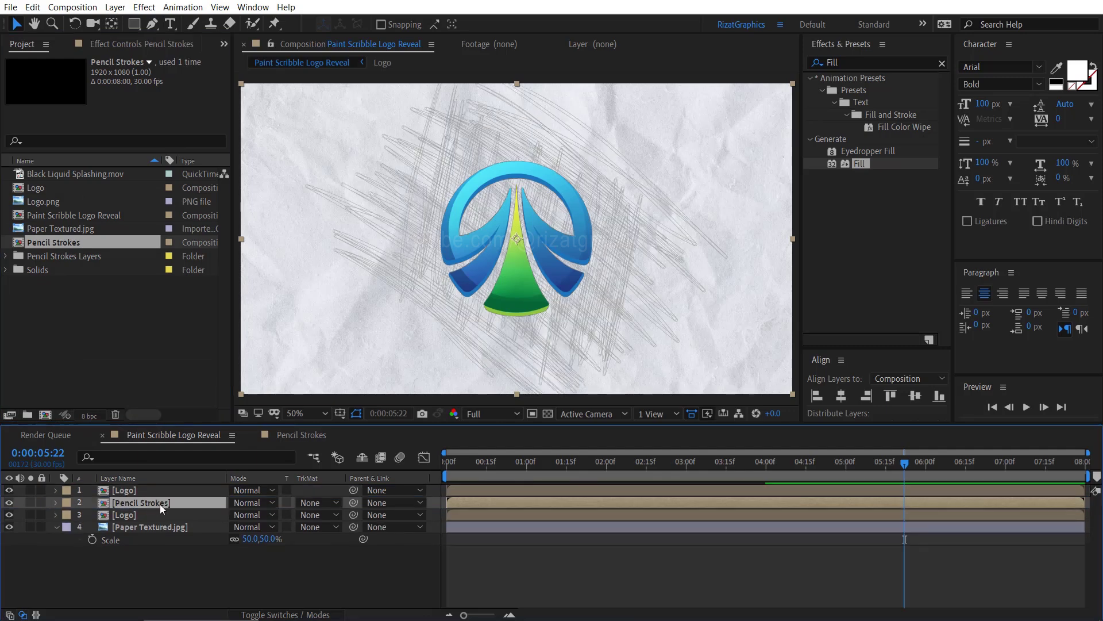
Set the Pencil Strokes Track Matte to Alpha Matte using the Logo layer.
click(327, 506)
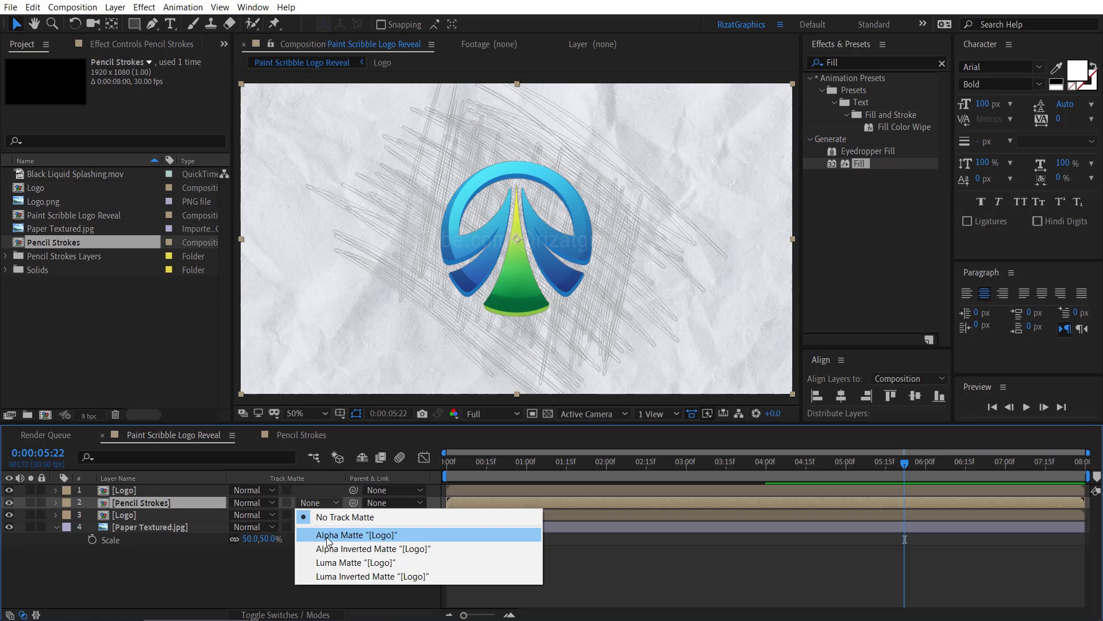
click(329, 536)
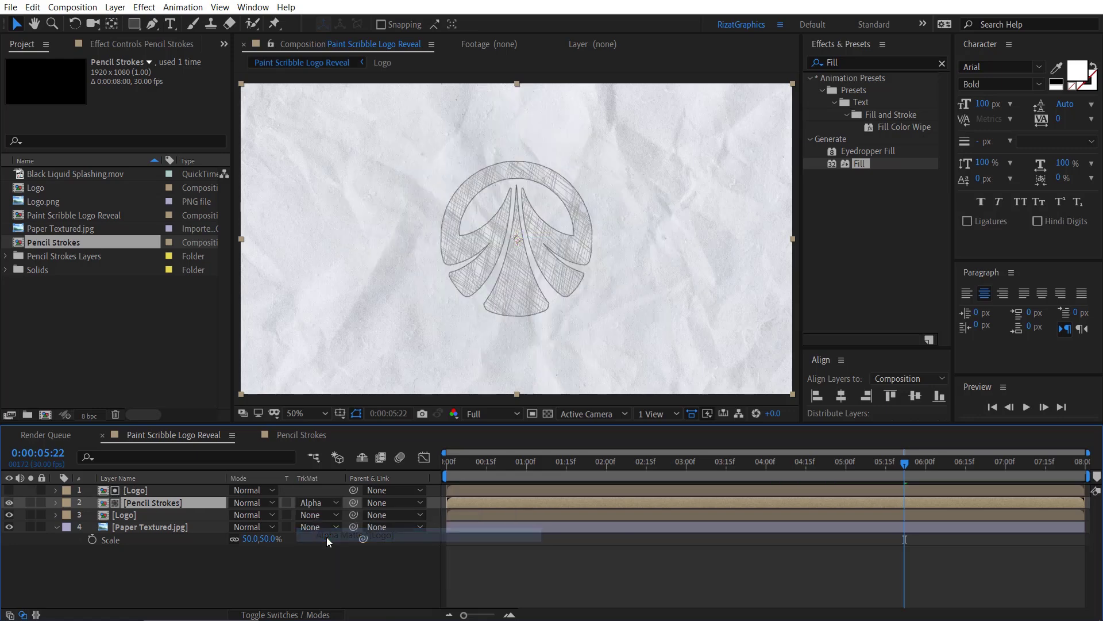
click(315, 615)
click(315, 615)
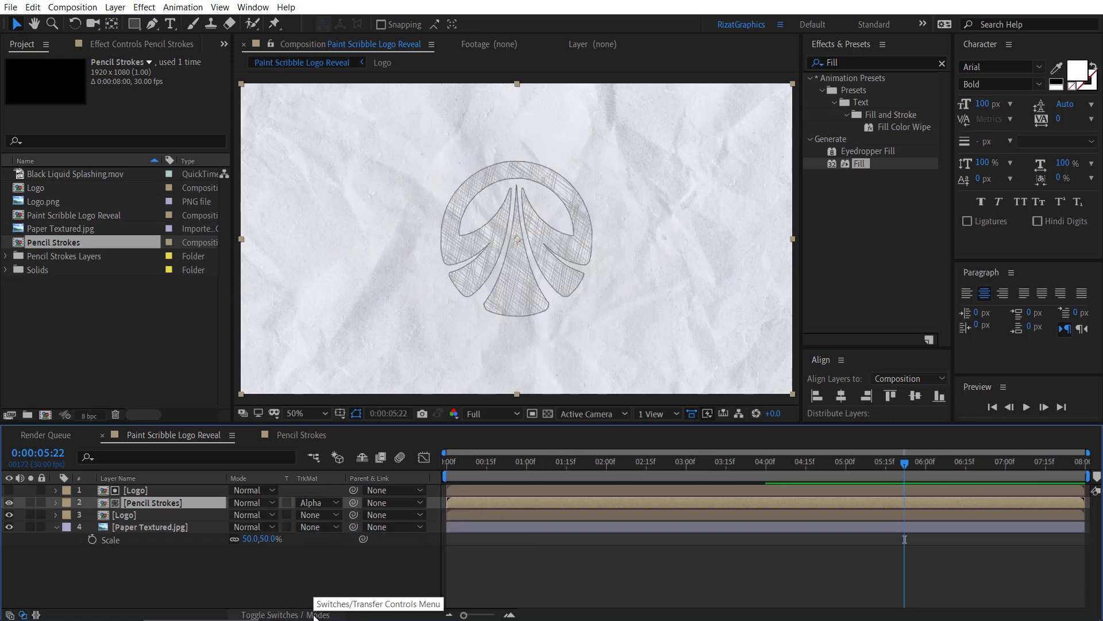
click(315, 615)
click(315, 615)
click(444, 462)
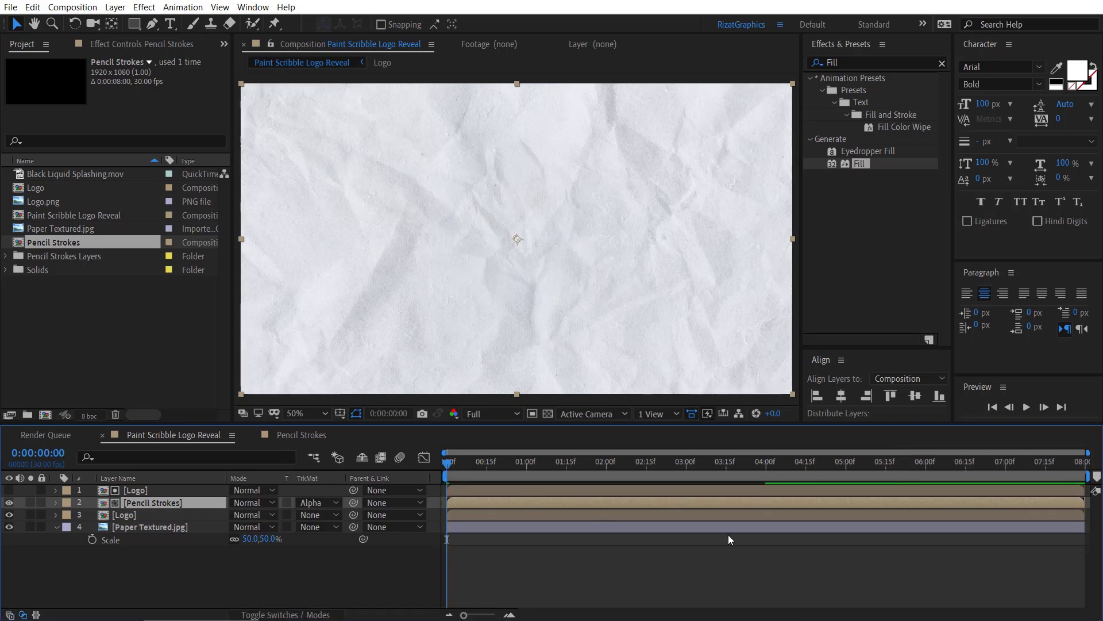
click(1027, 407)
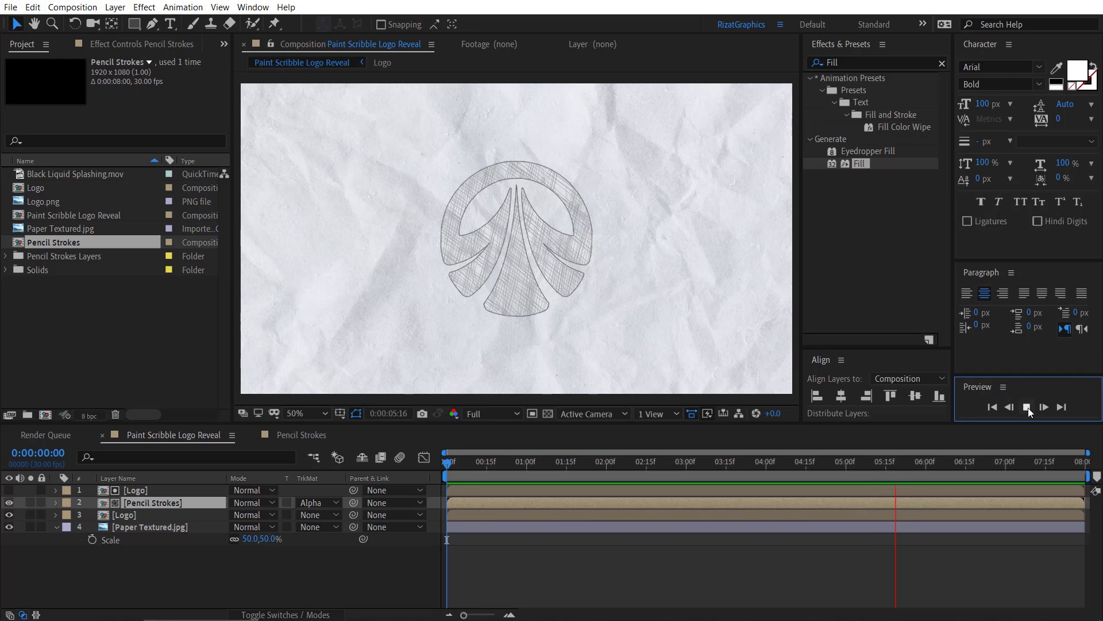
click(1027, 406)
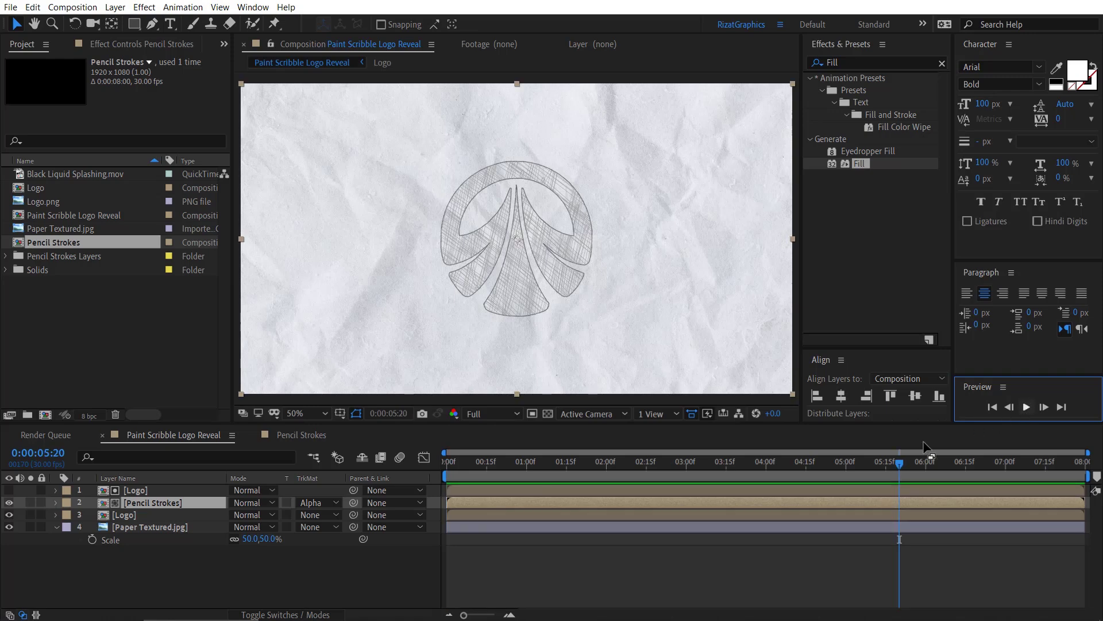
Copy the Logo layer's Turbulent Displace effect and paste it onto Pencil Strokes.
click(132, 515)
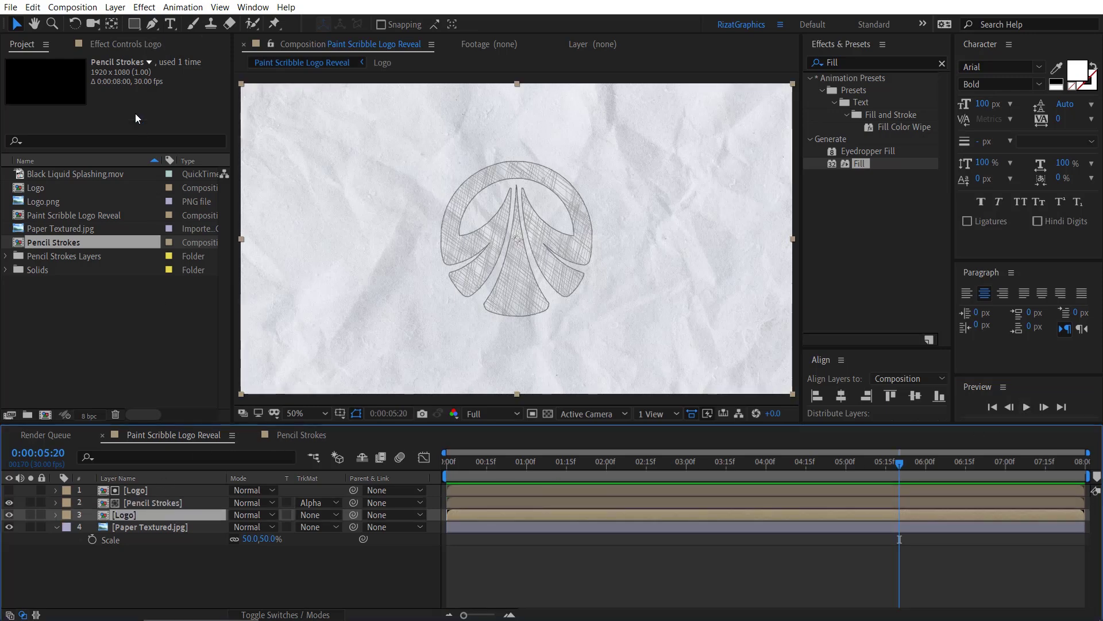
click(126, 43)
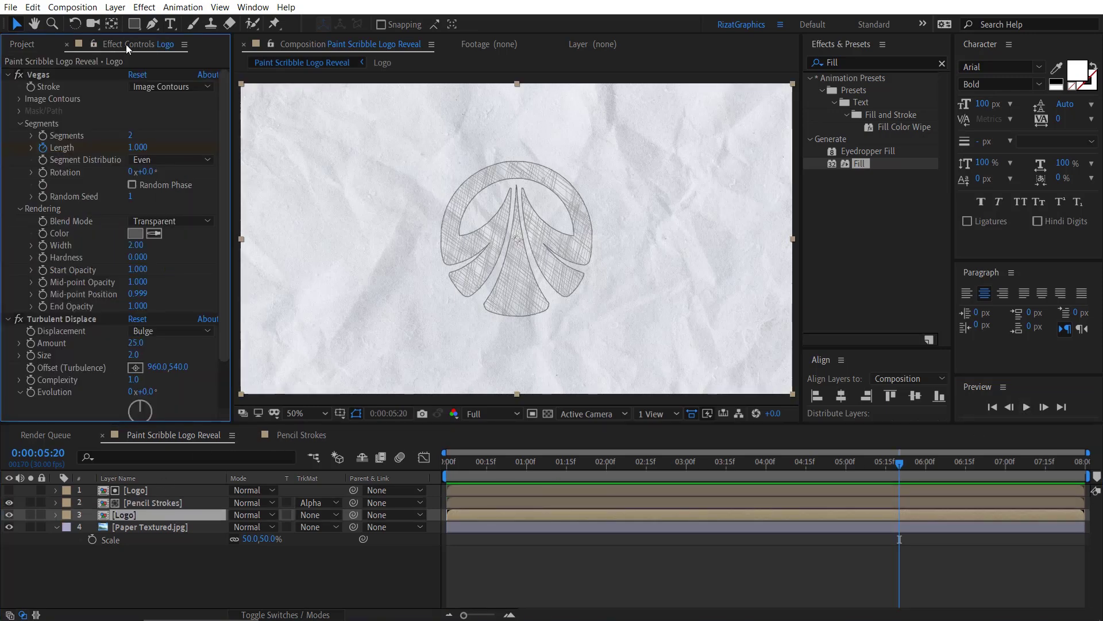
click(8, 75)
click(81, 87)
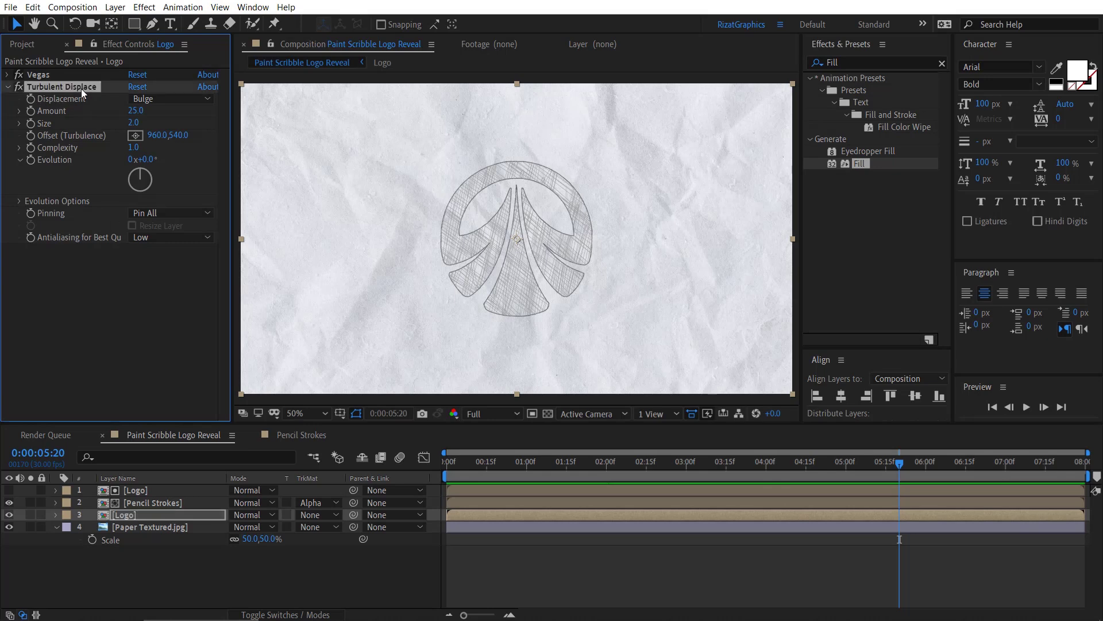
key(ctrl+c)
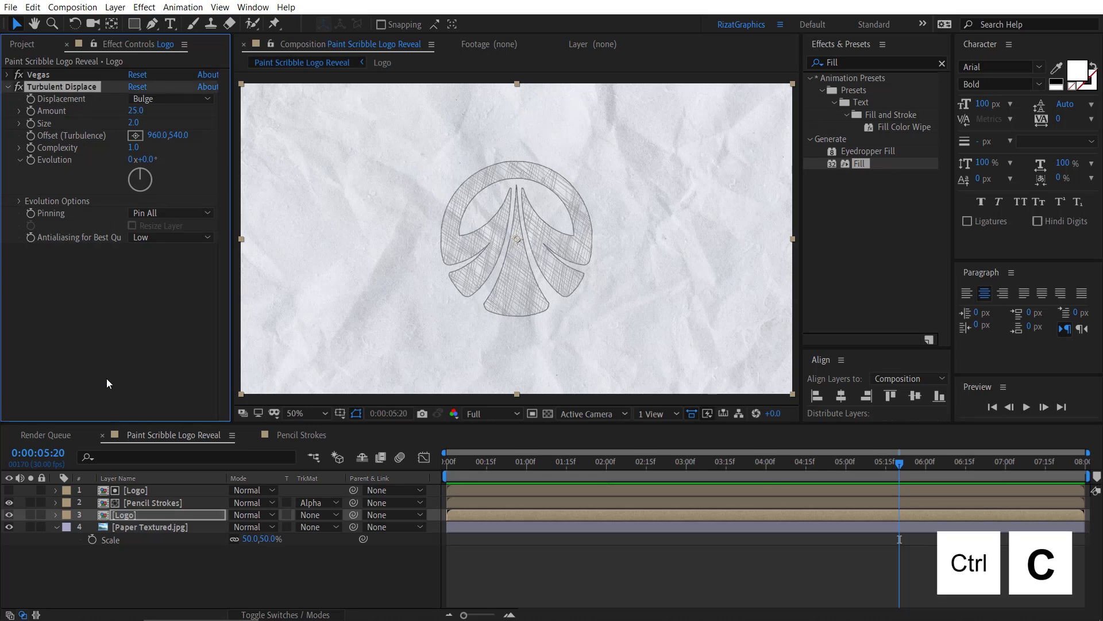
click(137, 501)
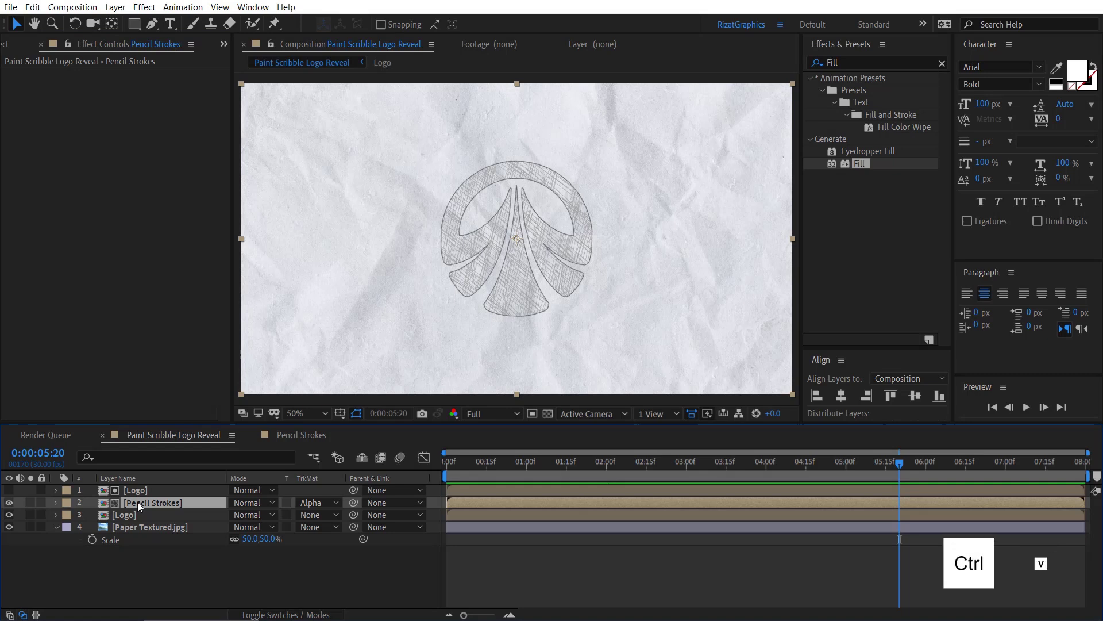
key(ctrl+v)
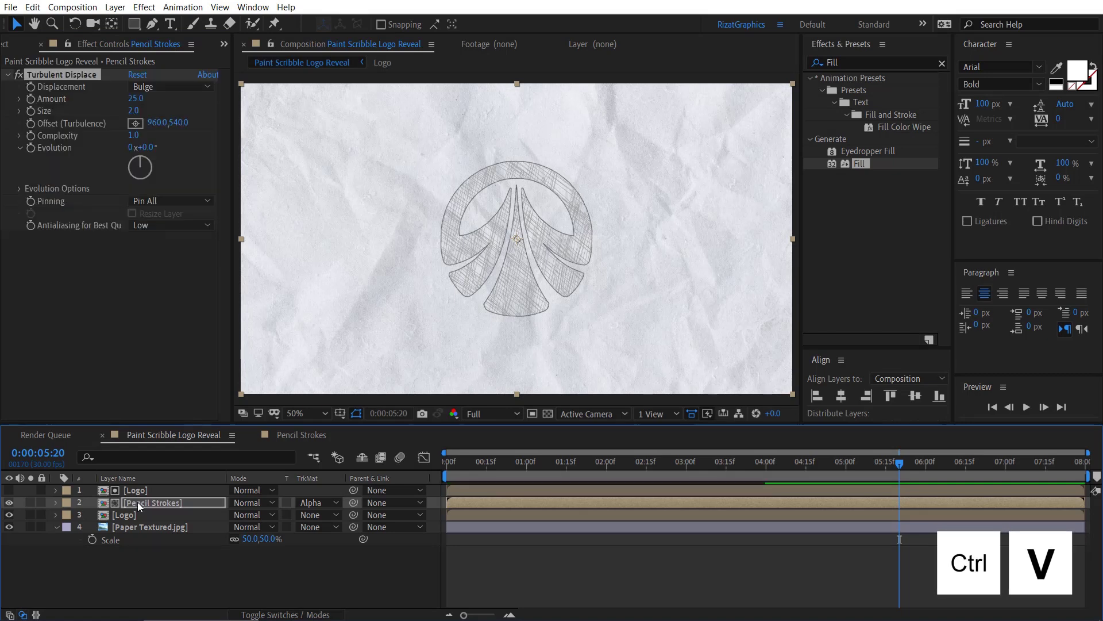
click(7, 49)
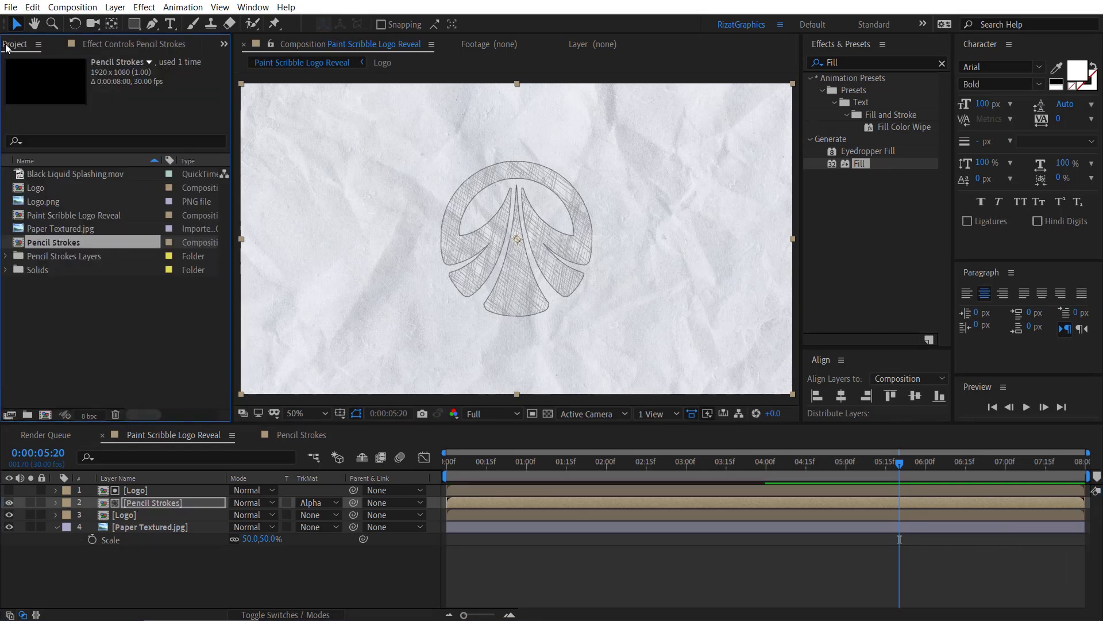
Place Black Liquid Splashing.mov as the top layer and preview the ink splash.
mouse_move(88, 174)
mouse_down()
mouse_move(115, 174)
mouse_move(119, 485)
mouse_up()
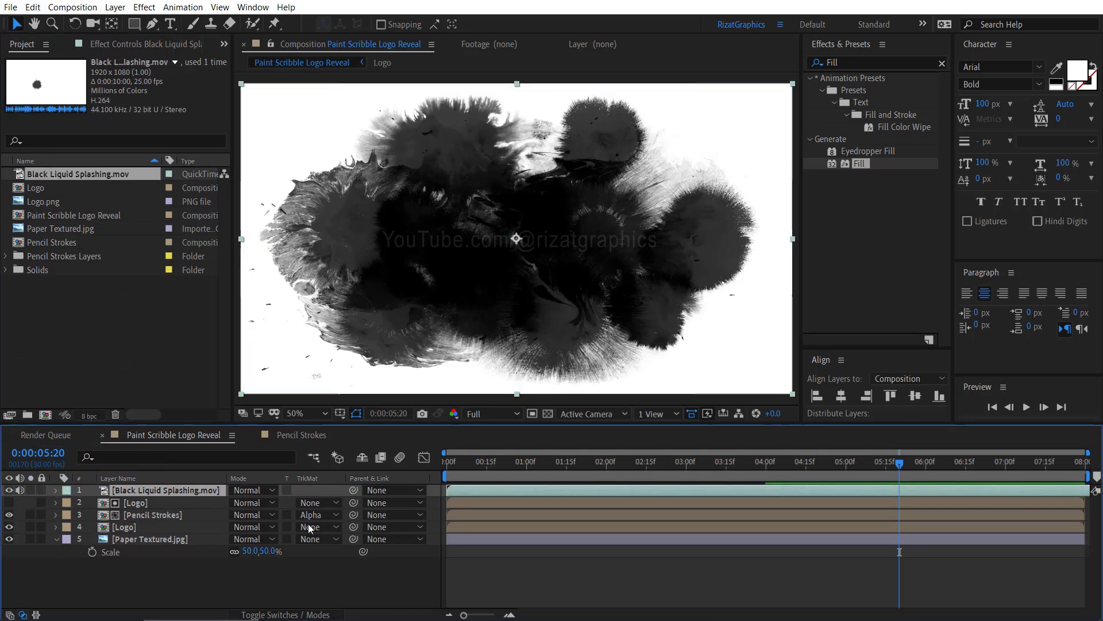
drag(495, 463, 435, 462)
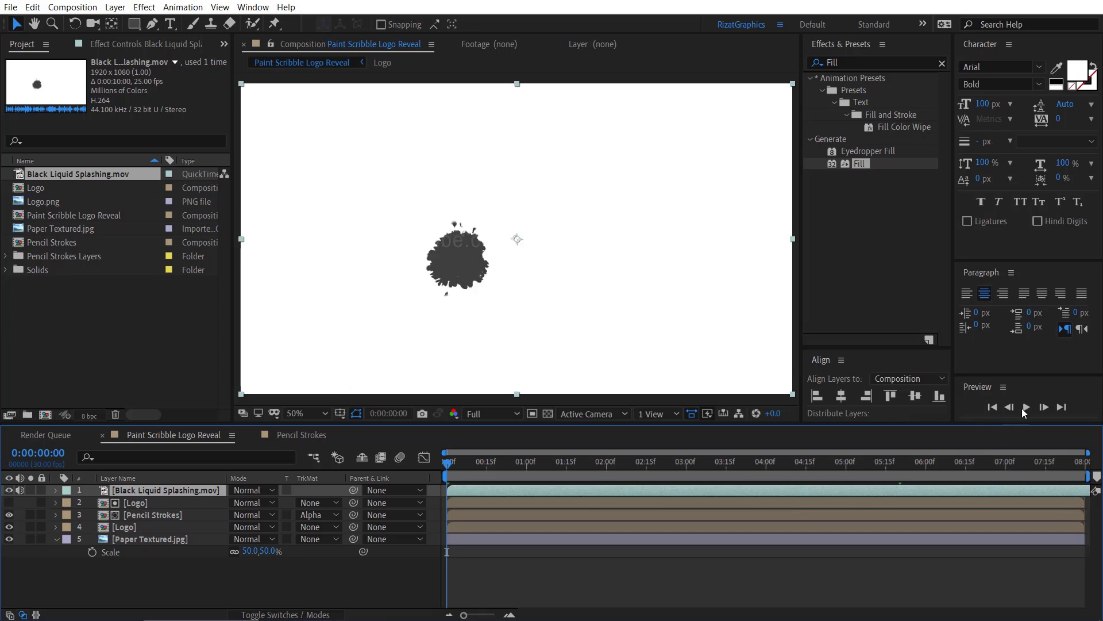
click(1026, 407)
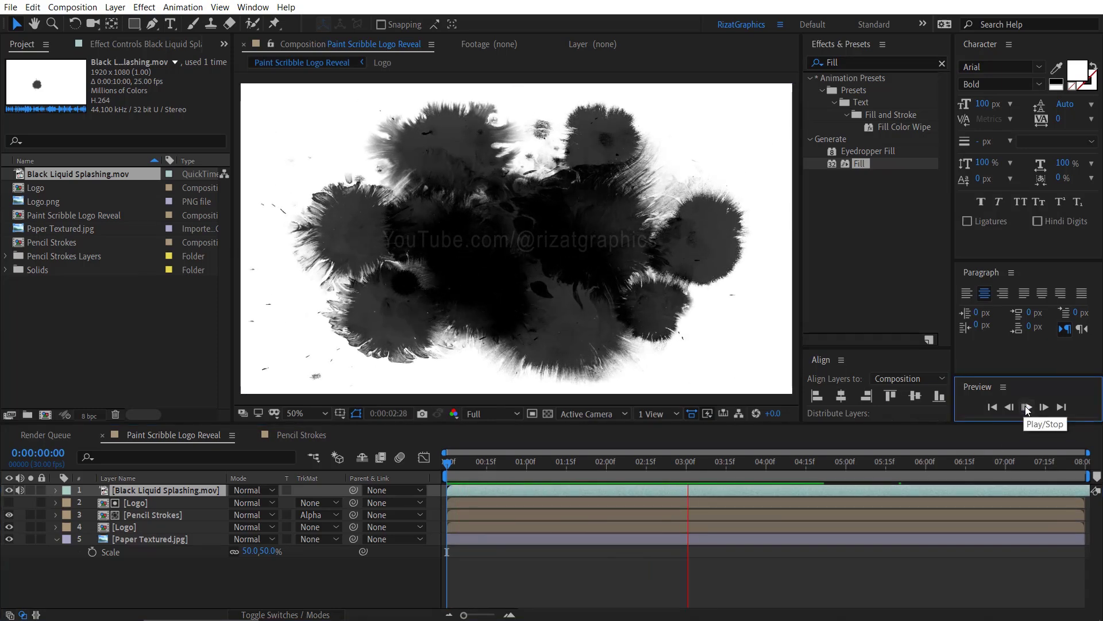
click(1027, 407)
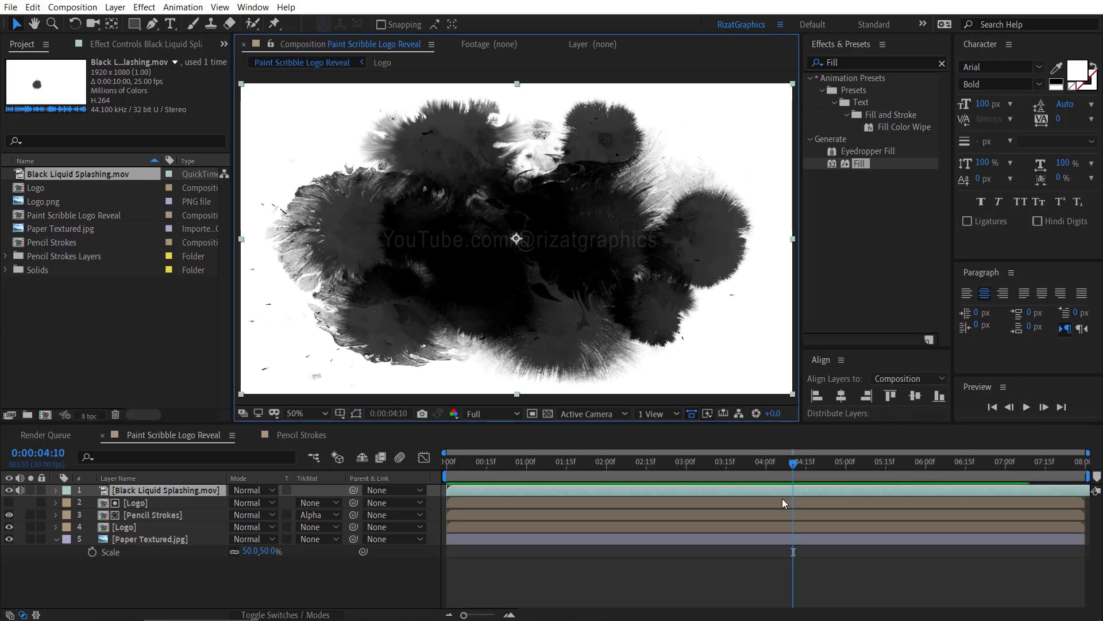
Time-stretch Black Liquid Splashing to 75%, shortening it to 0:00:07:15.
right_click(188, 491)
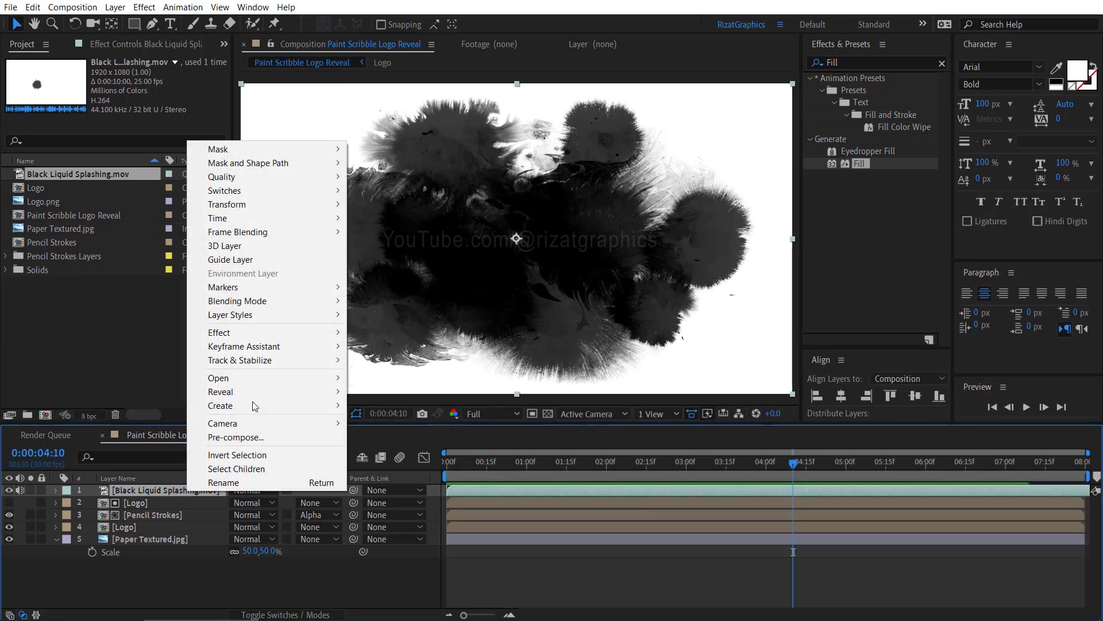
mouse_move(271, 222)
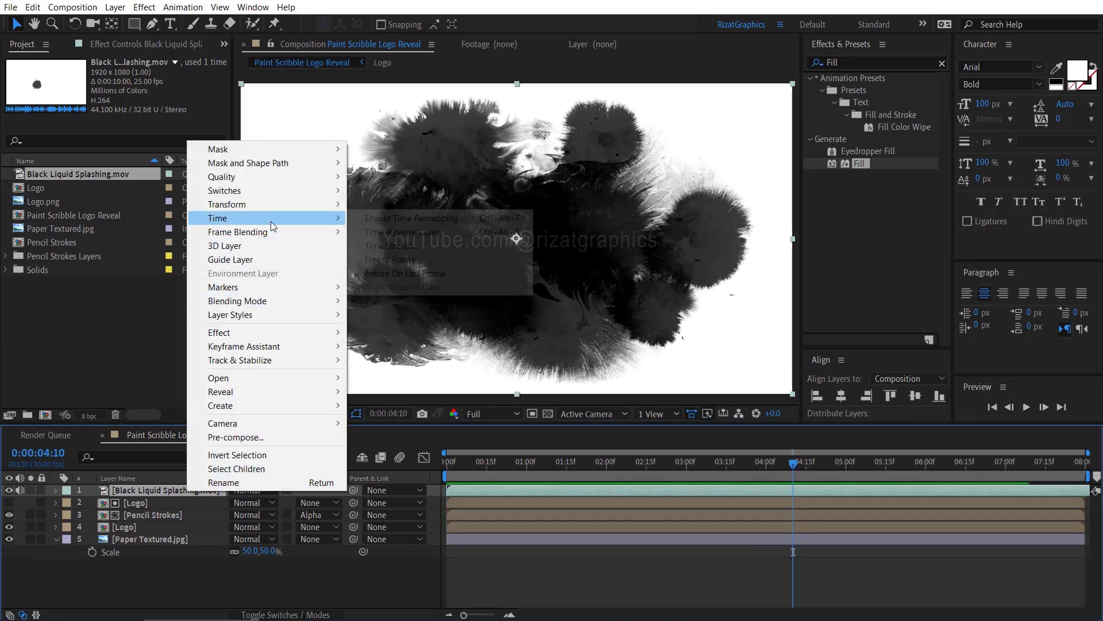
click(426, 246)
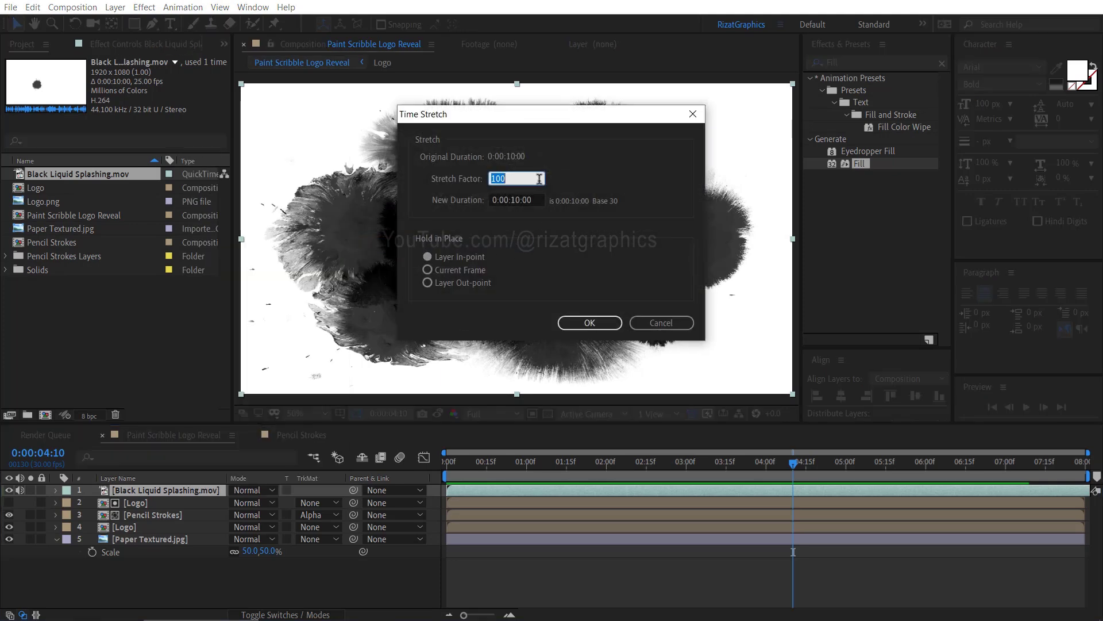
text(75)
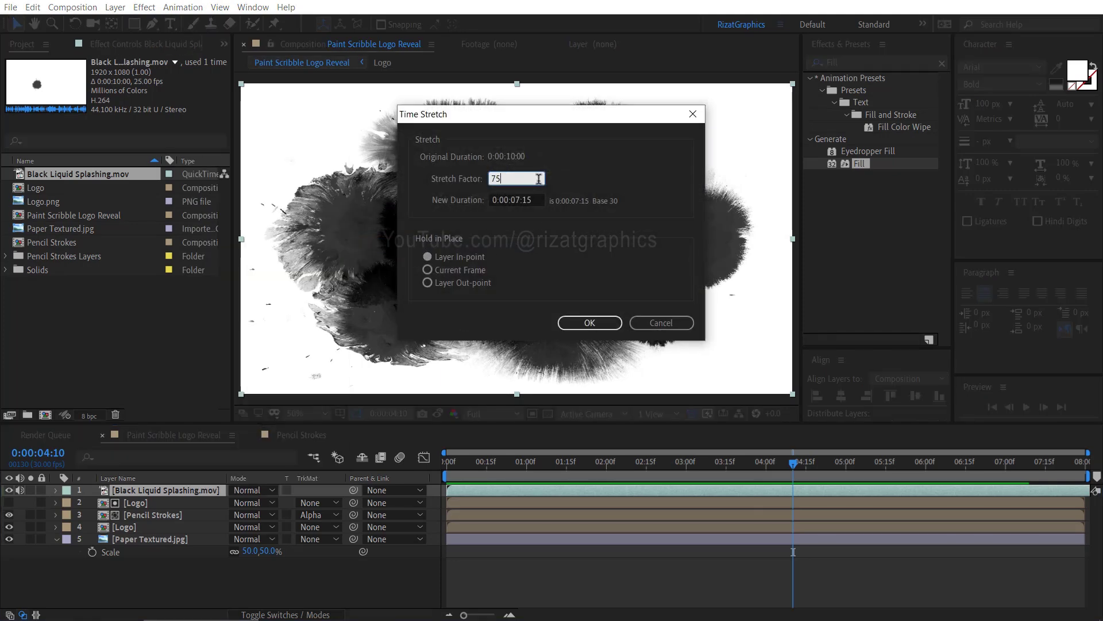
key(Return)
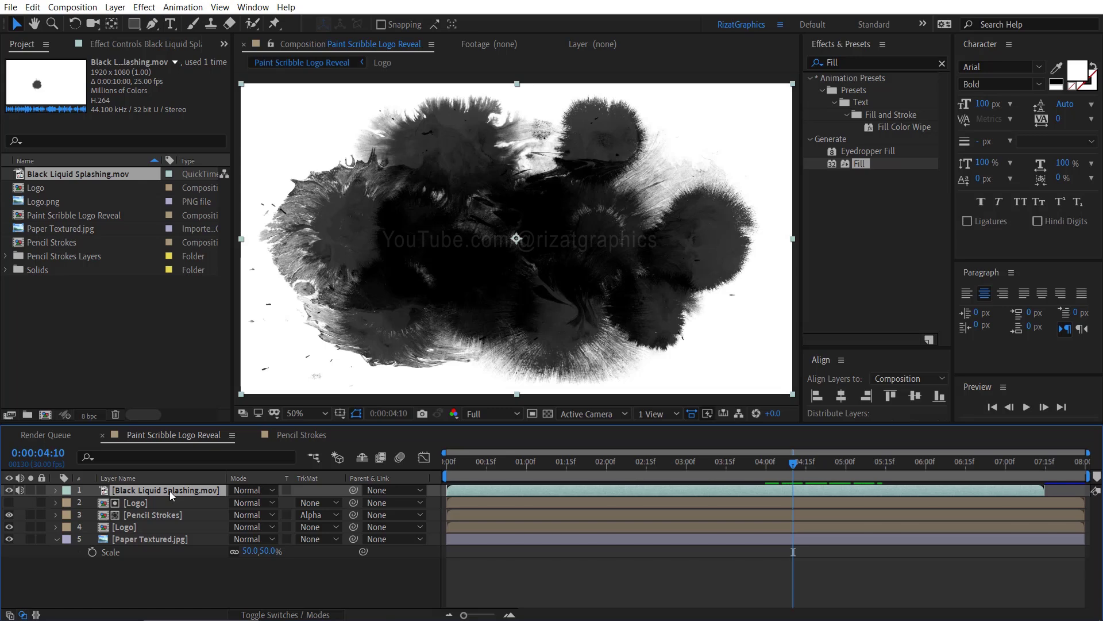
key(s)
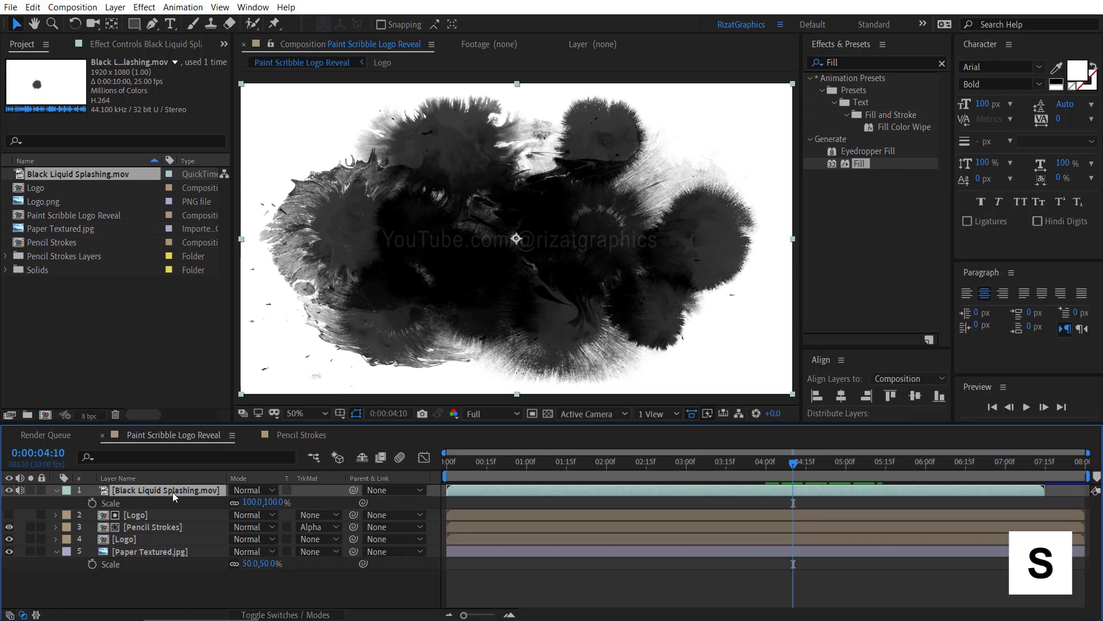
Set the ink splash layer's Scale to 120%.
click(255, 502)
text(120)
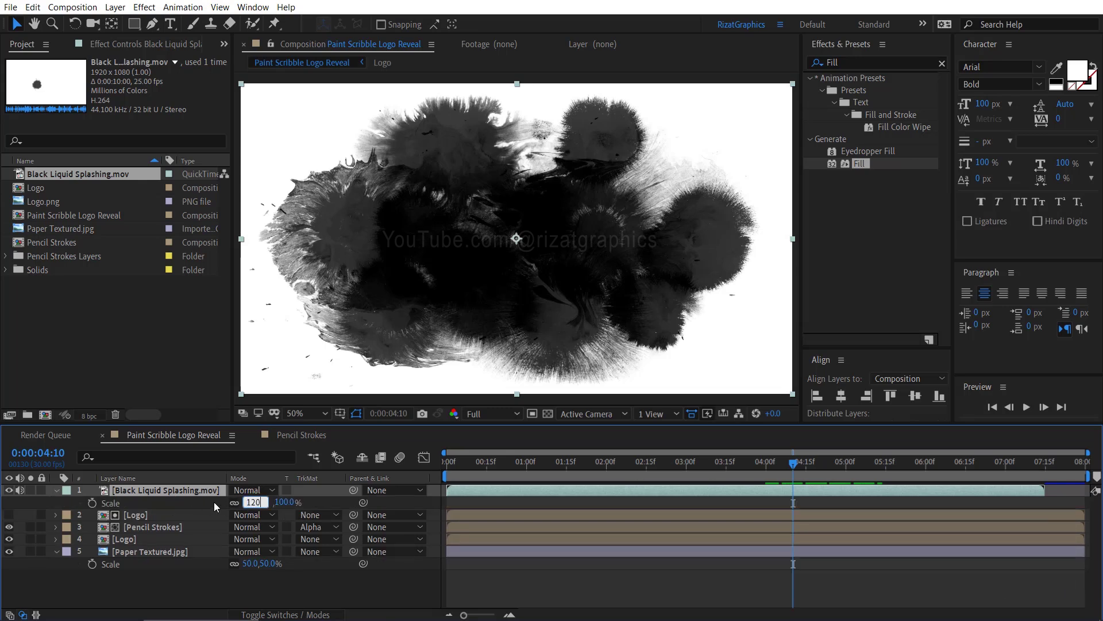
key(Return)
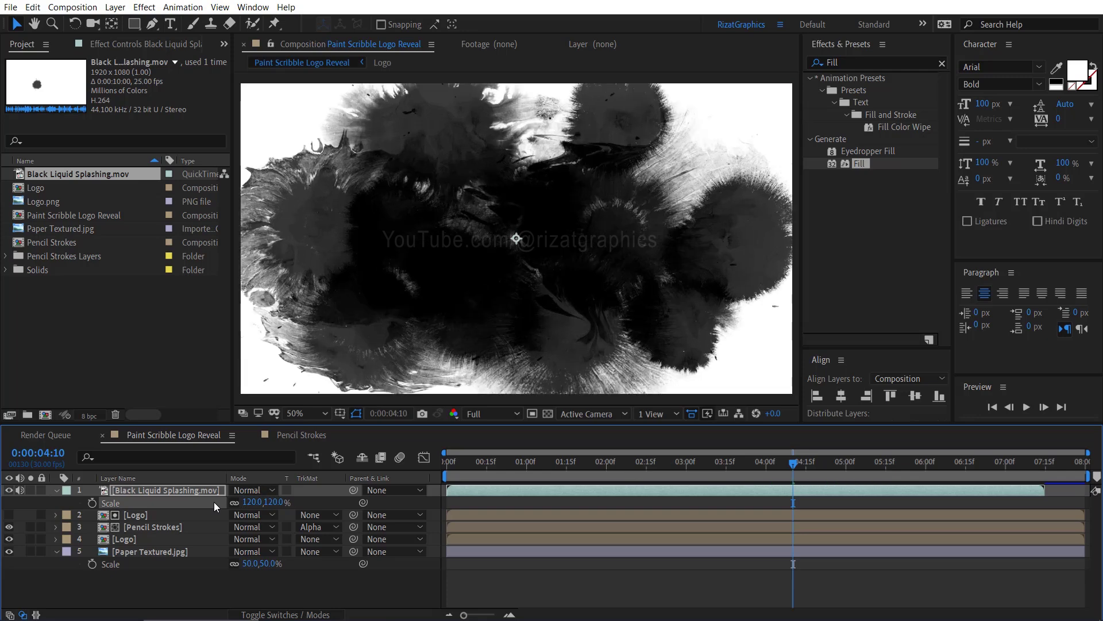
click(197, 484)
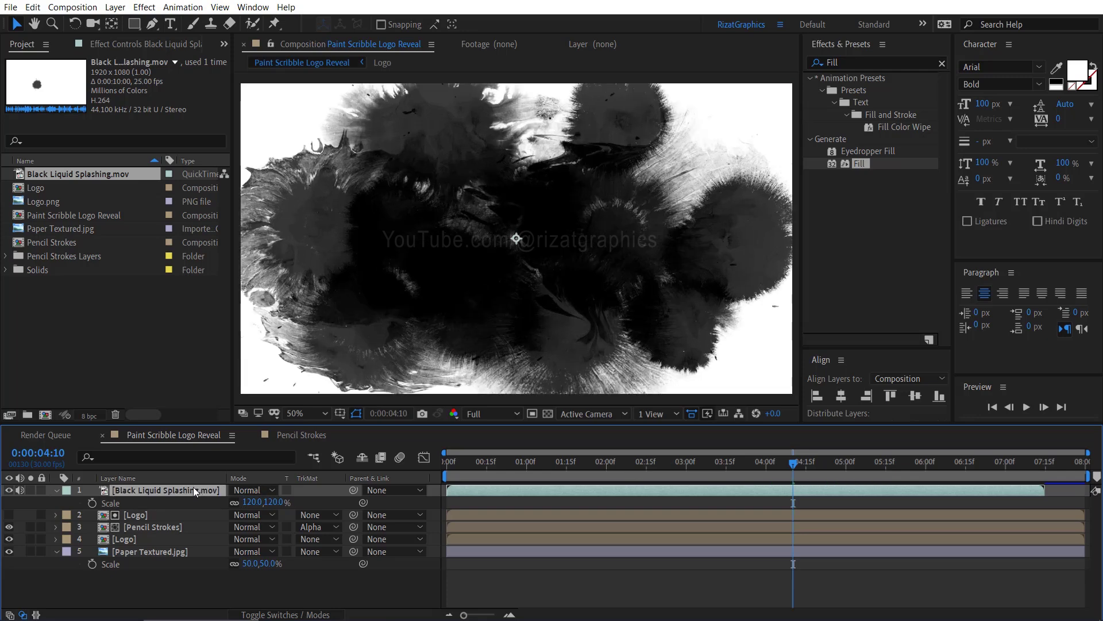
Apply Invert and Levels to the ink splash, lowering Input White to 40.
click(901, 63)
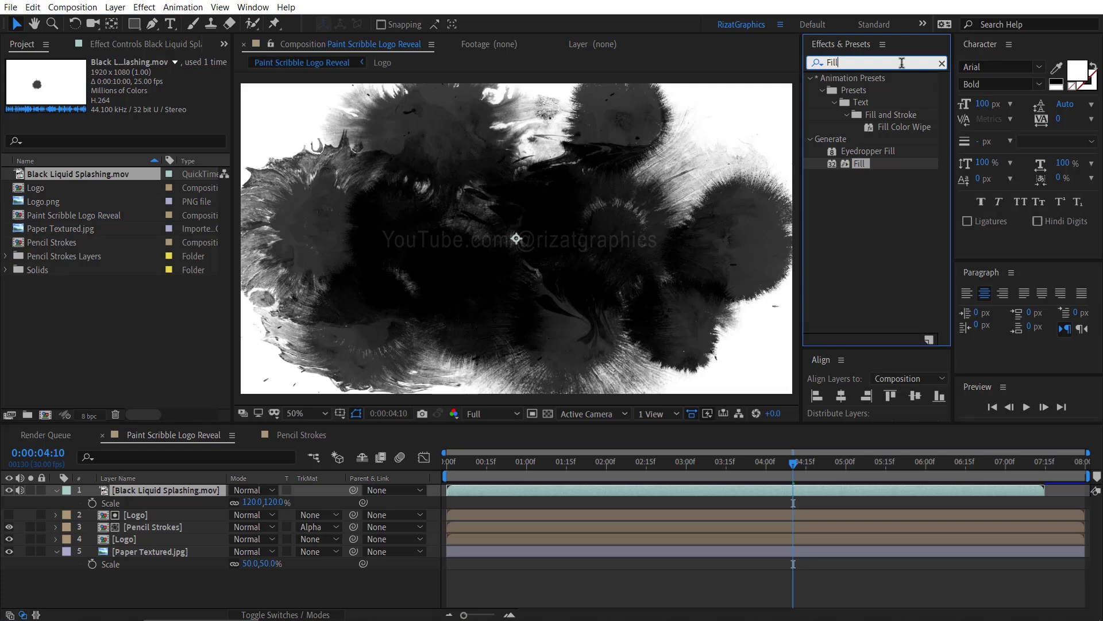
text(inver)
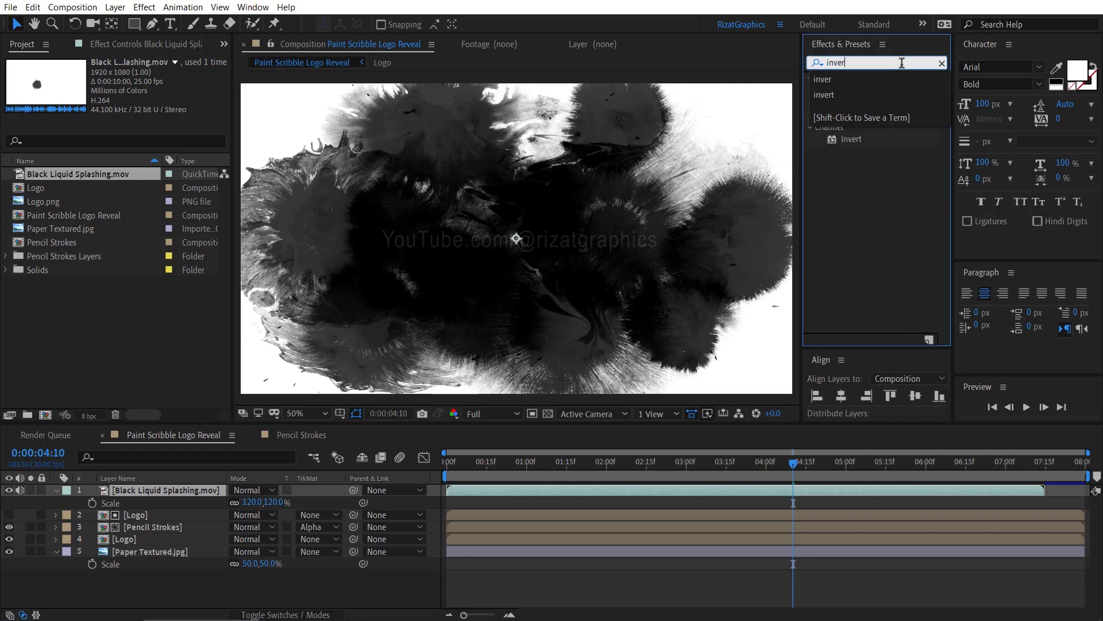
click(857, 141)
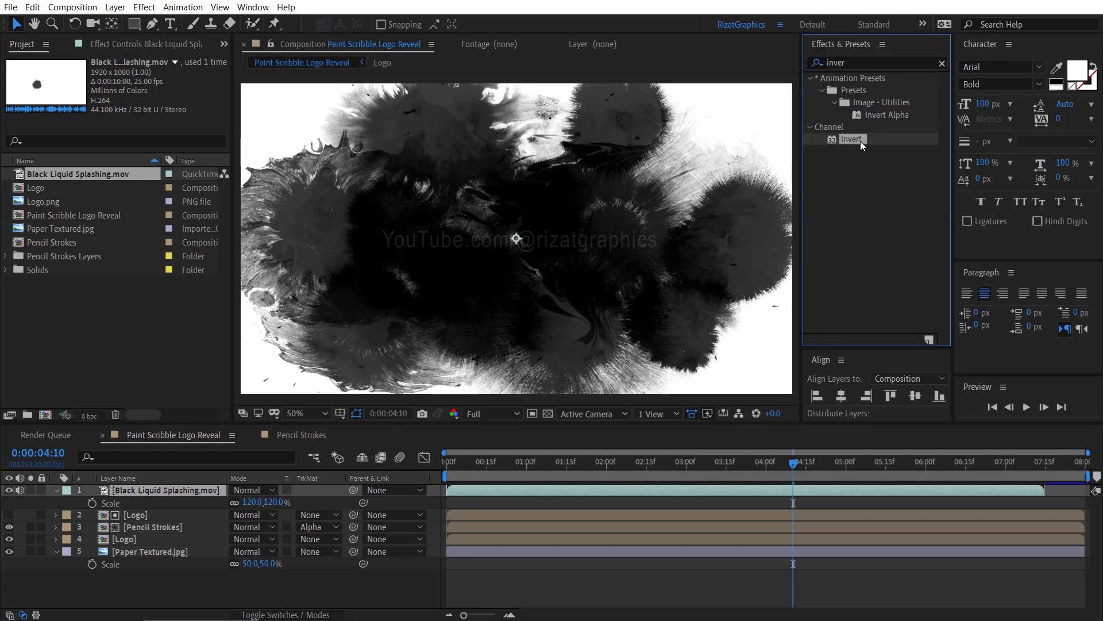
drag(861, 140, 522, 239)
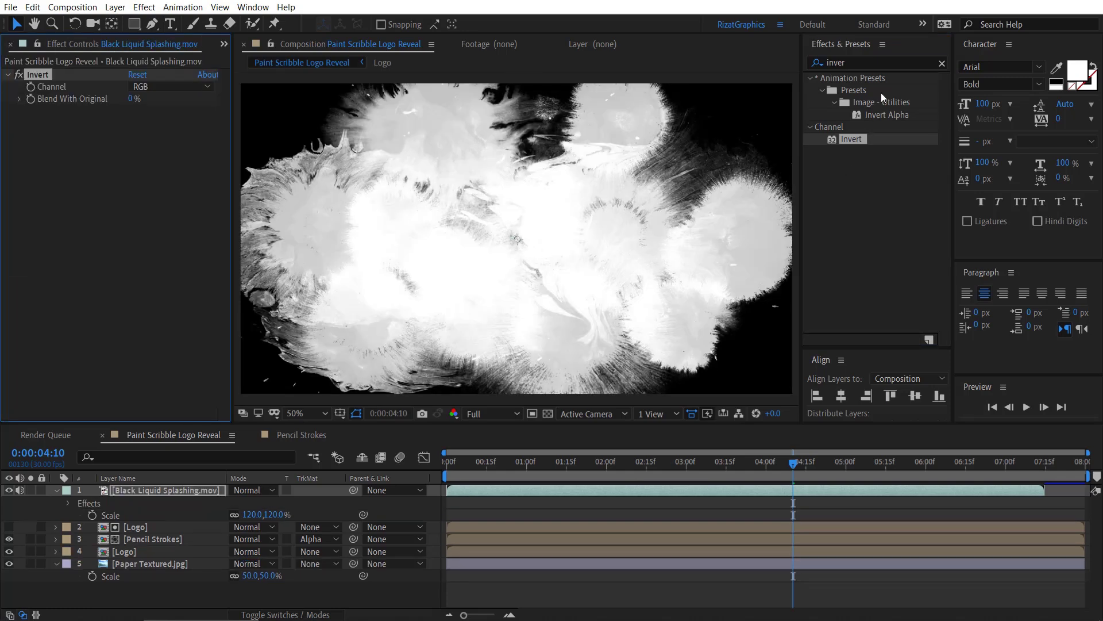
click(891, 61)
text(leve)
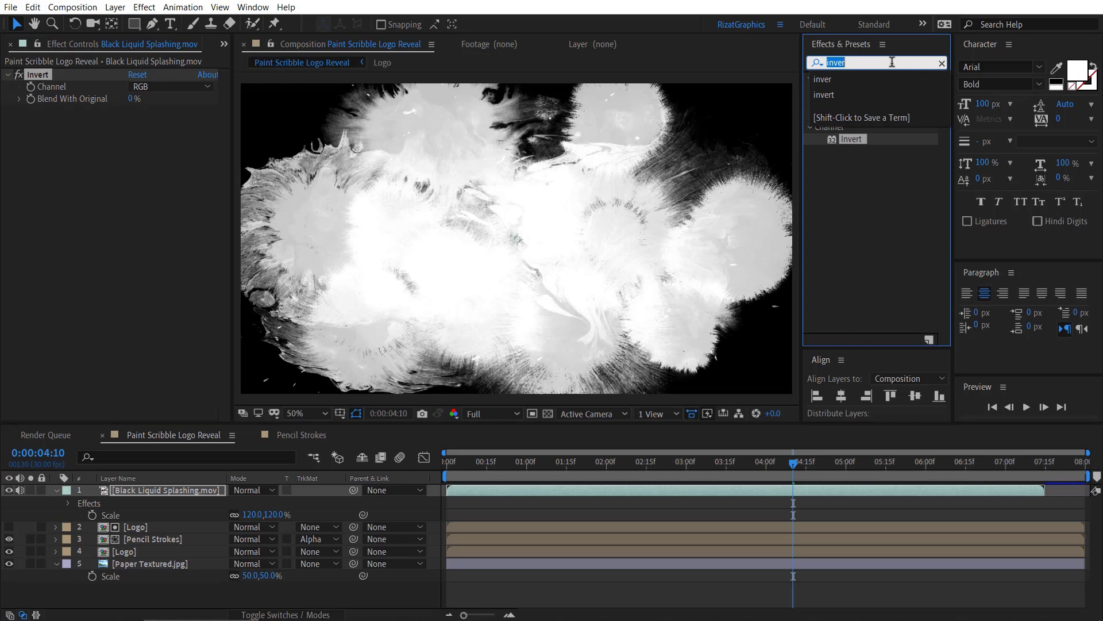
text(ls)
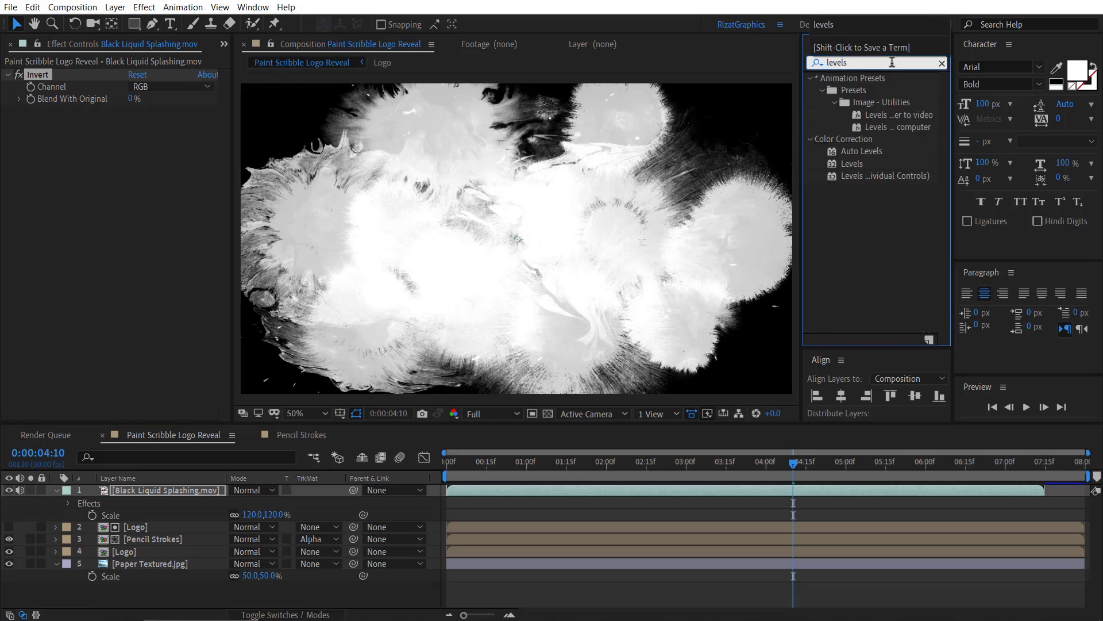
drag(846, 162, 546, 248)
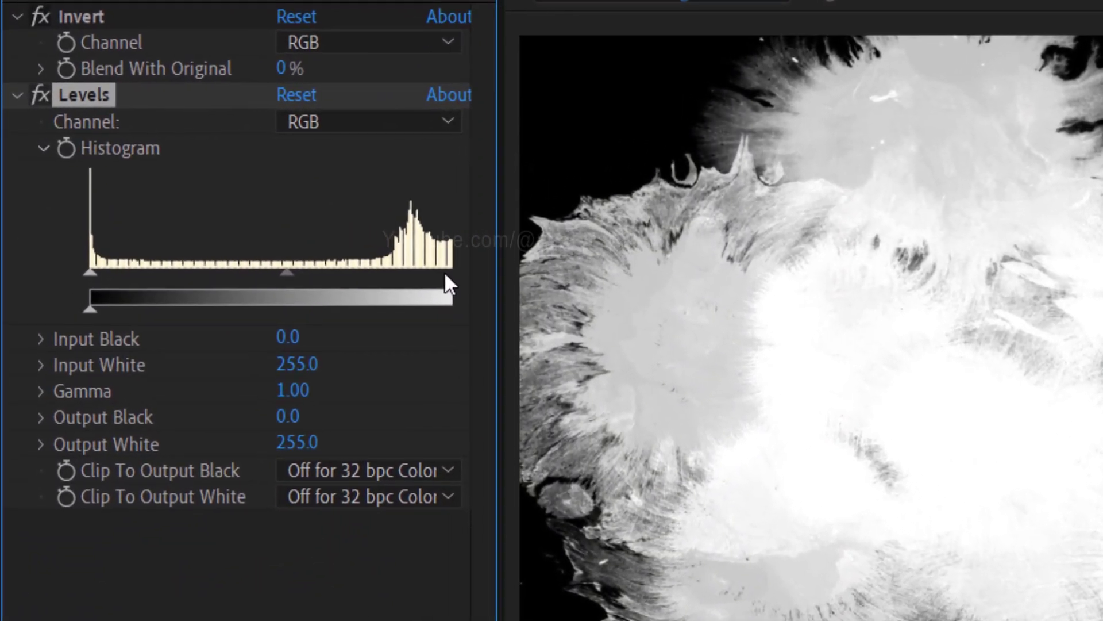
drag(425, 268, 119, 242)
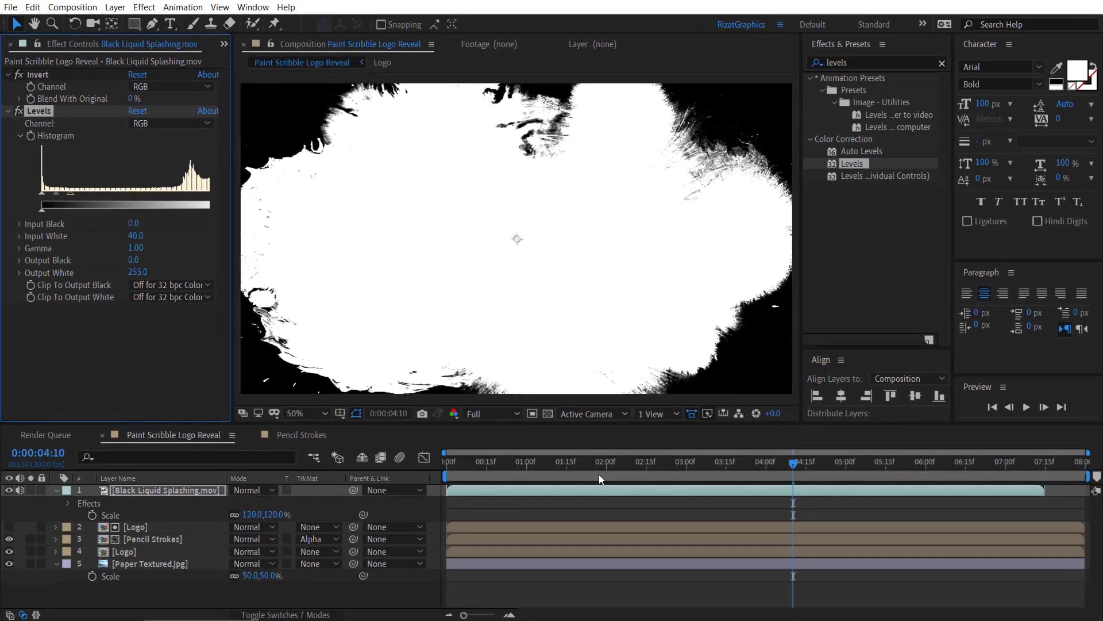
Move the ink splash layer to start at 4:00.
click(765, 468)
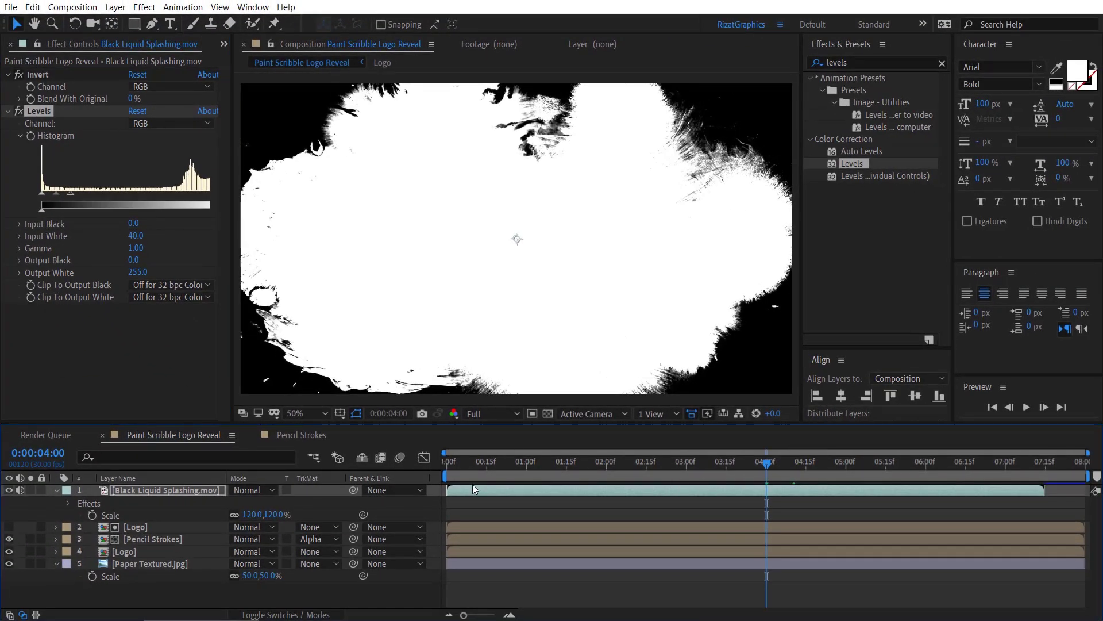
drag(512, 499, 774, 498)
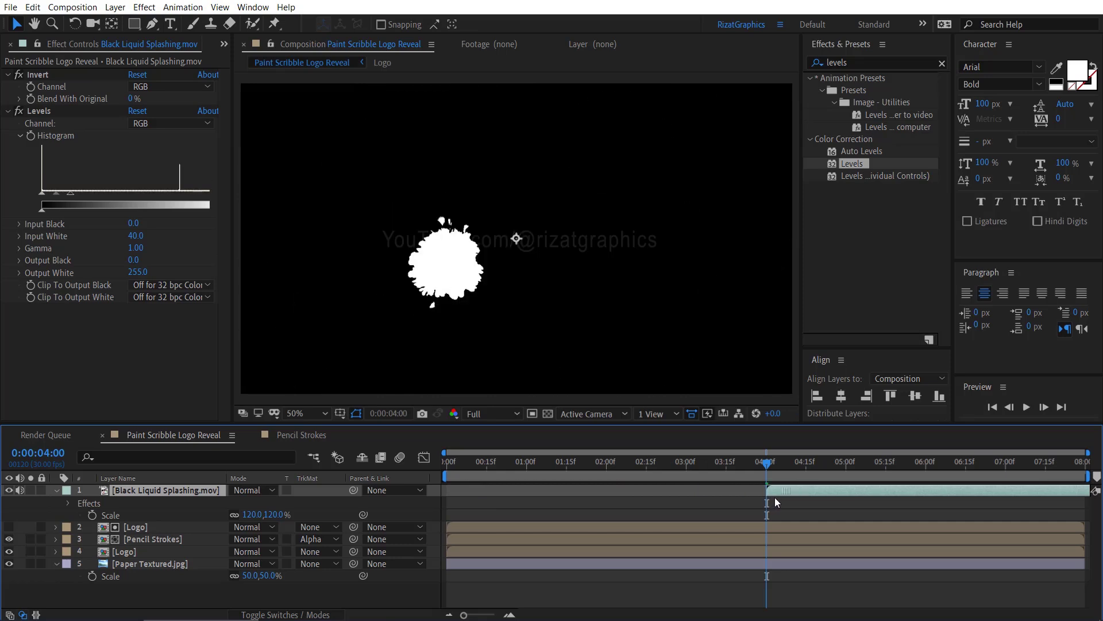
click(58, 490)
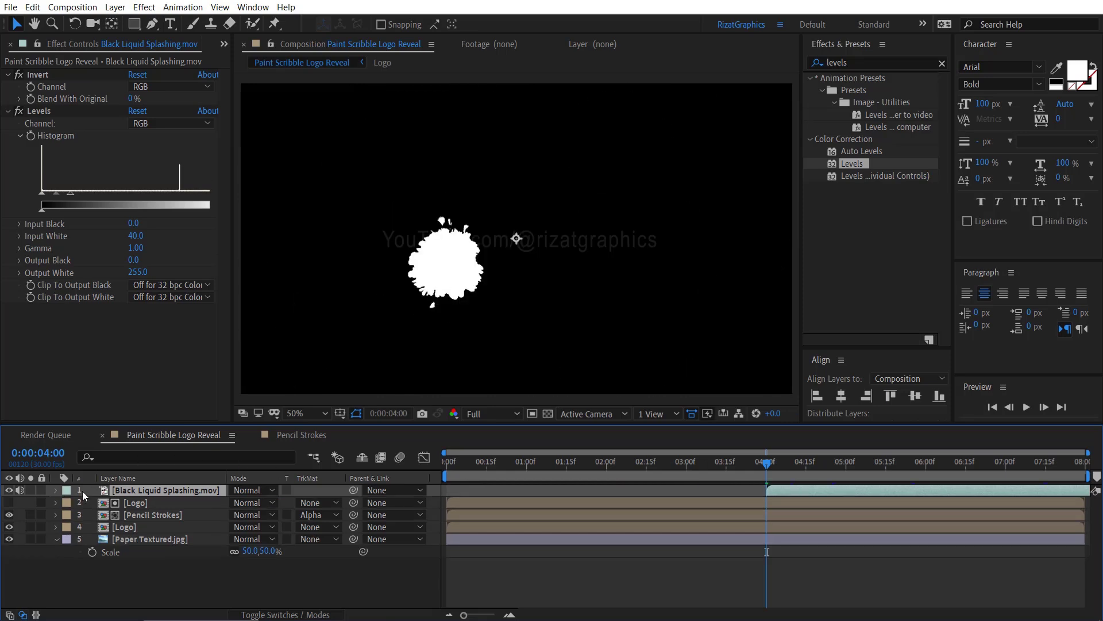
Add the Logo comp below the splash as a Luma Matte layer starting at 4:00.
click(222, 45)
click(230, 60)
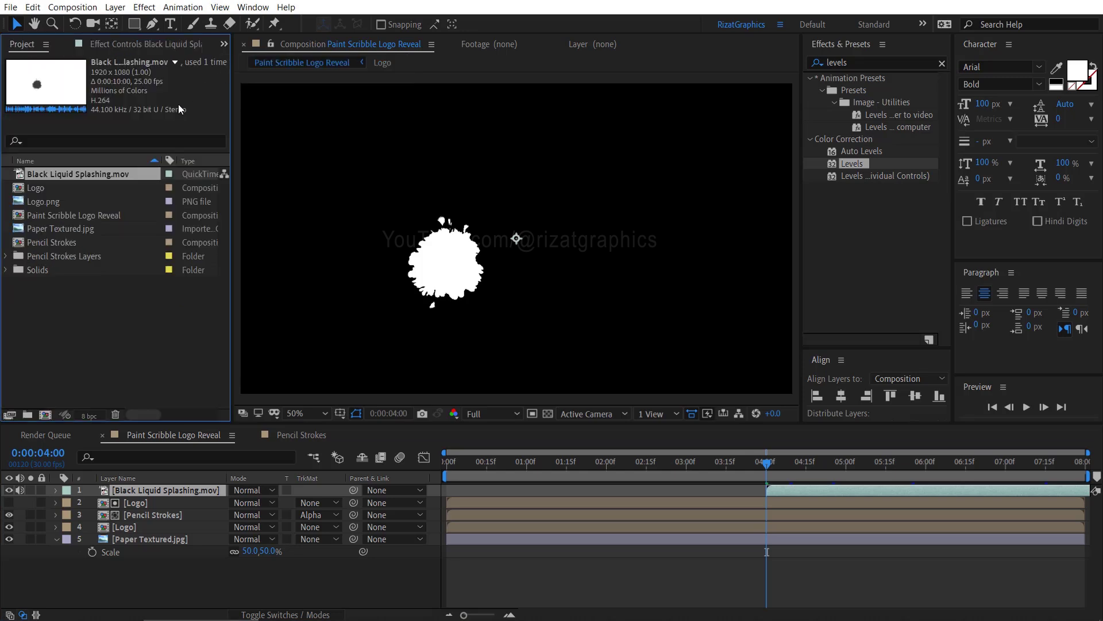
drag(43, 192, 112, 502)
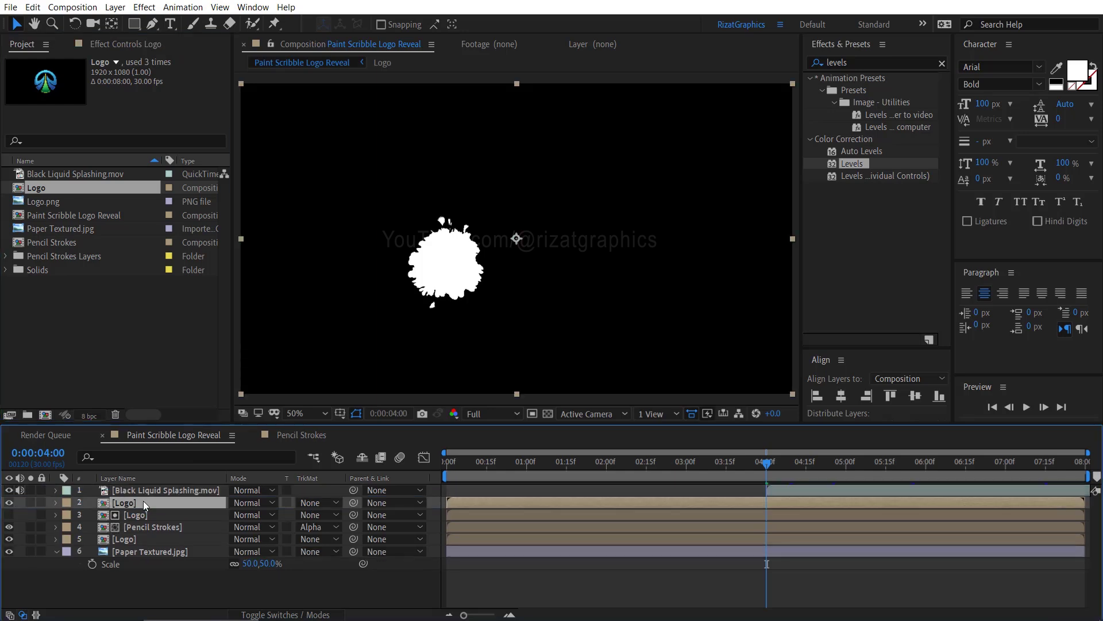
click(319, 503)
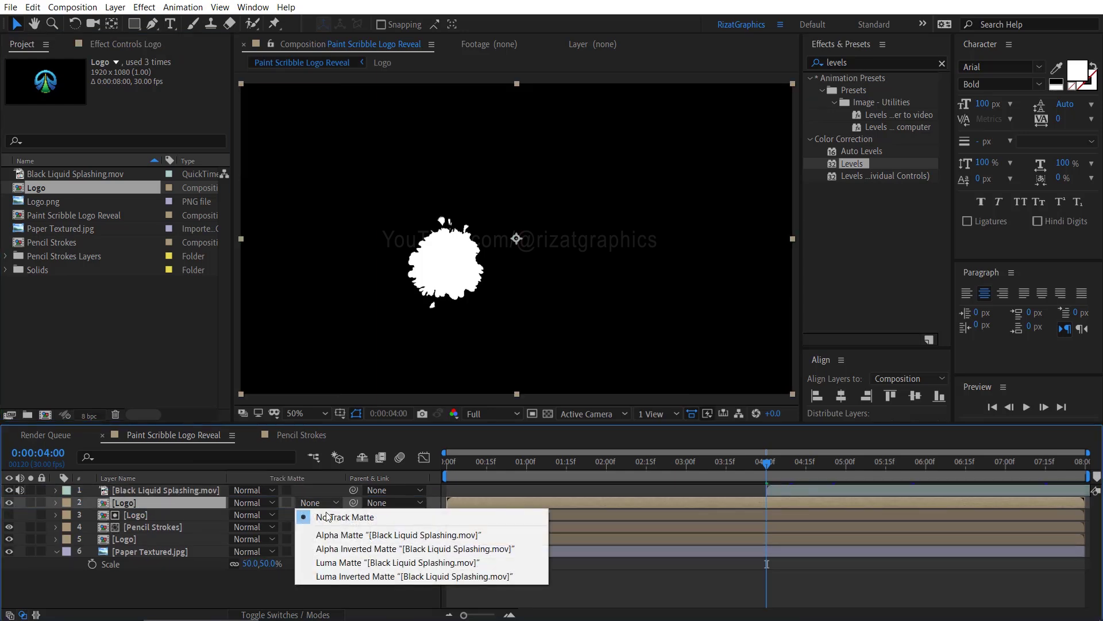
click(333, 564)
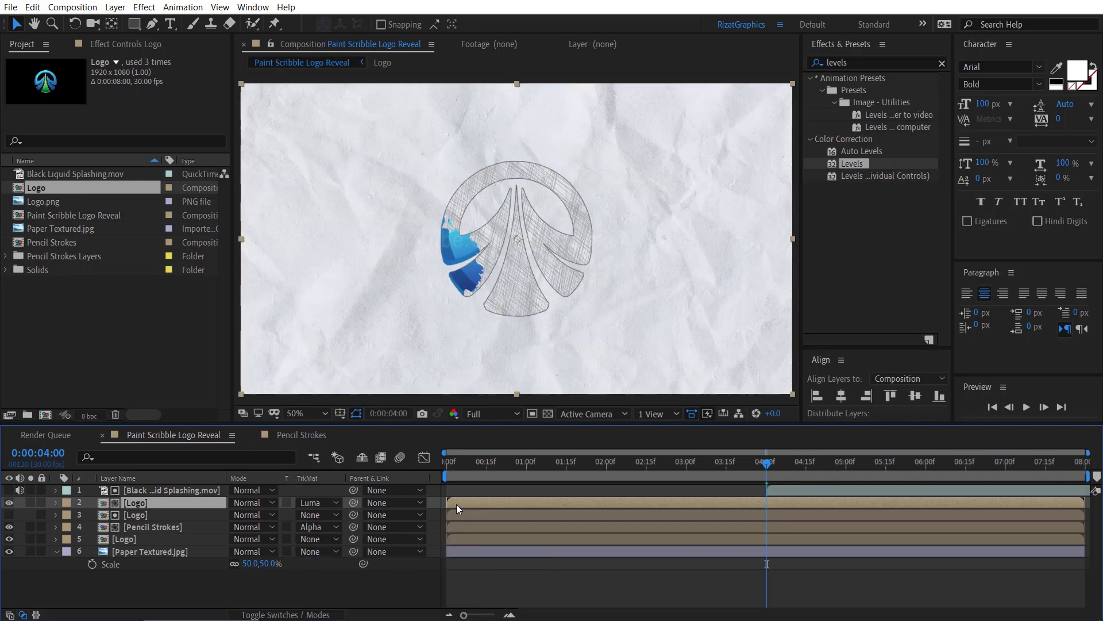
drag(456, 505, 769, 511)
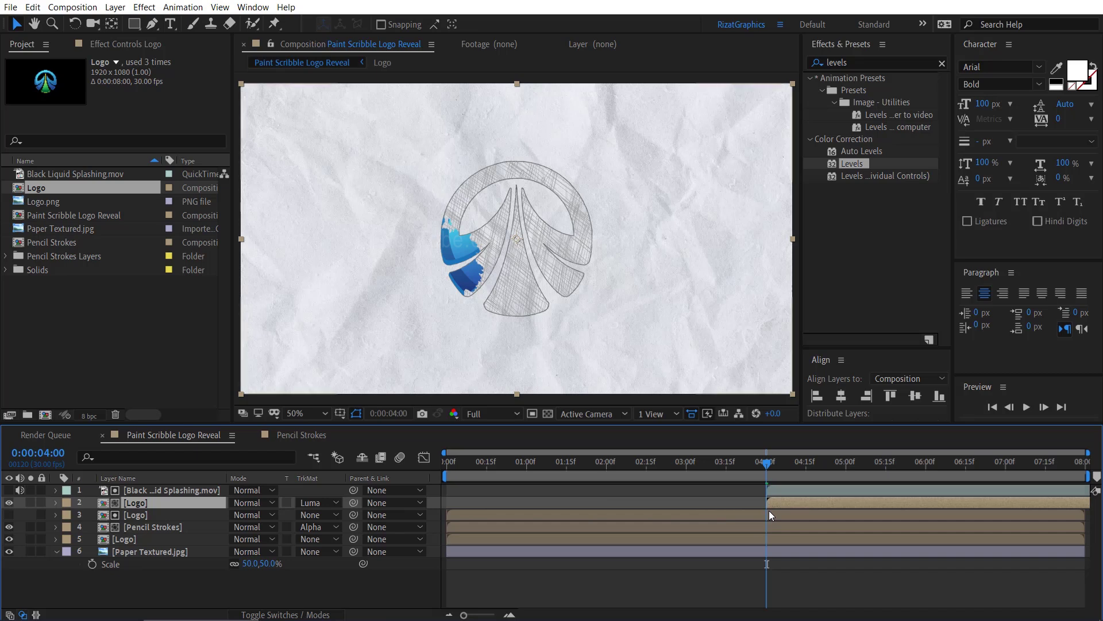
Fade the Pencil Strokes and Logo layers' opacity from 100% at 6:00 to 0% at 6:15.
click(925, 463)
click(925, 463)
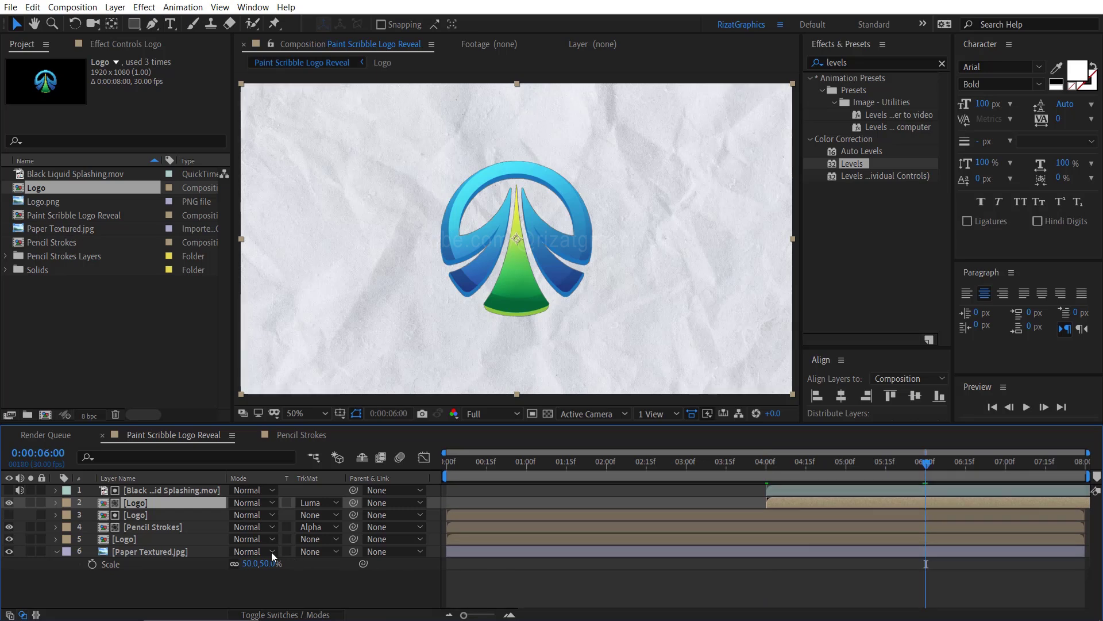
click(165, 526)
shift+click(160, 538)
key(t)
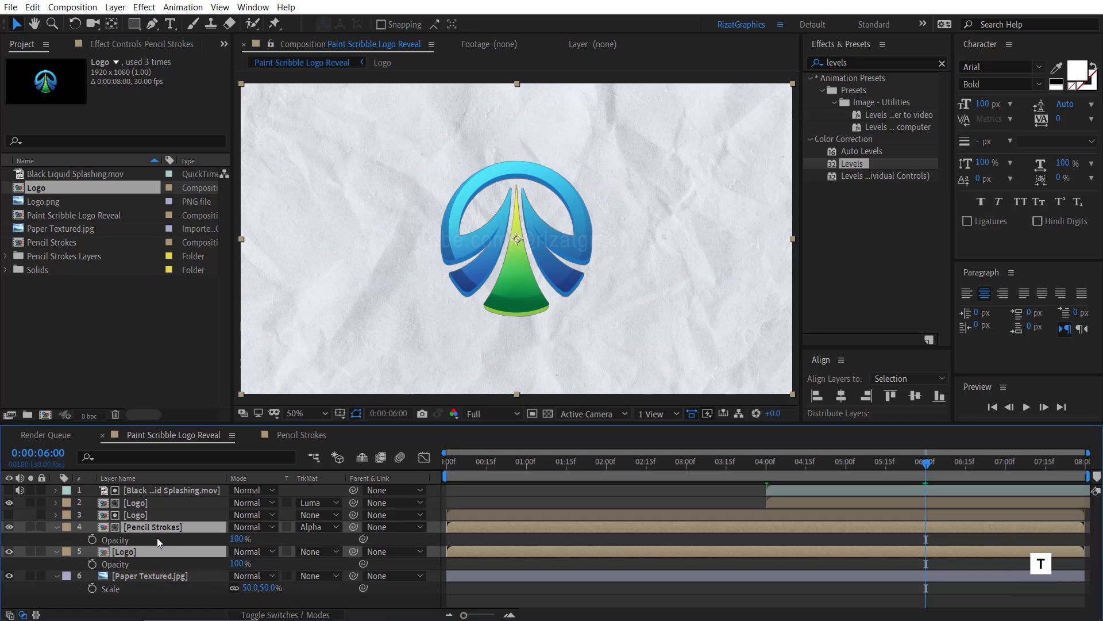
click(91, 539)
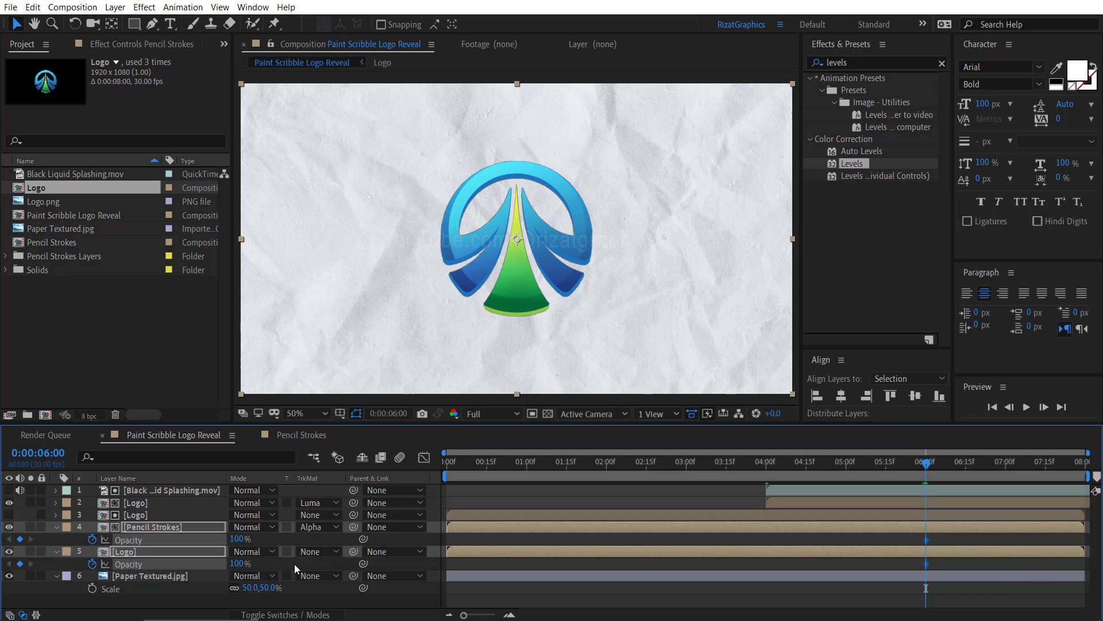
click(965, 466)
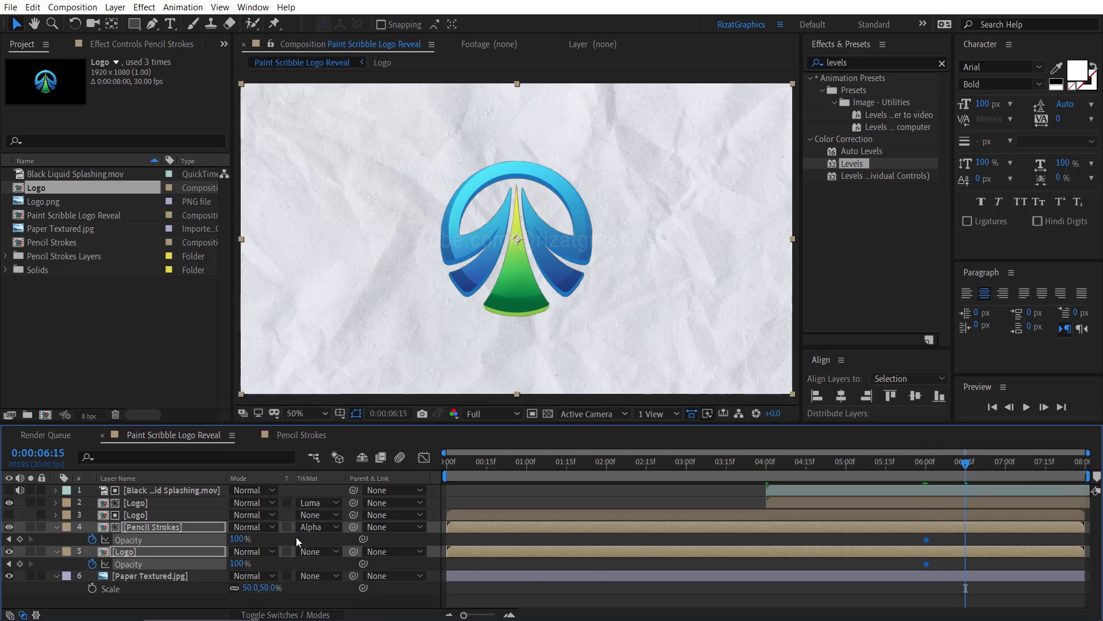
click(242, 539)
text(0)
key(Return)
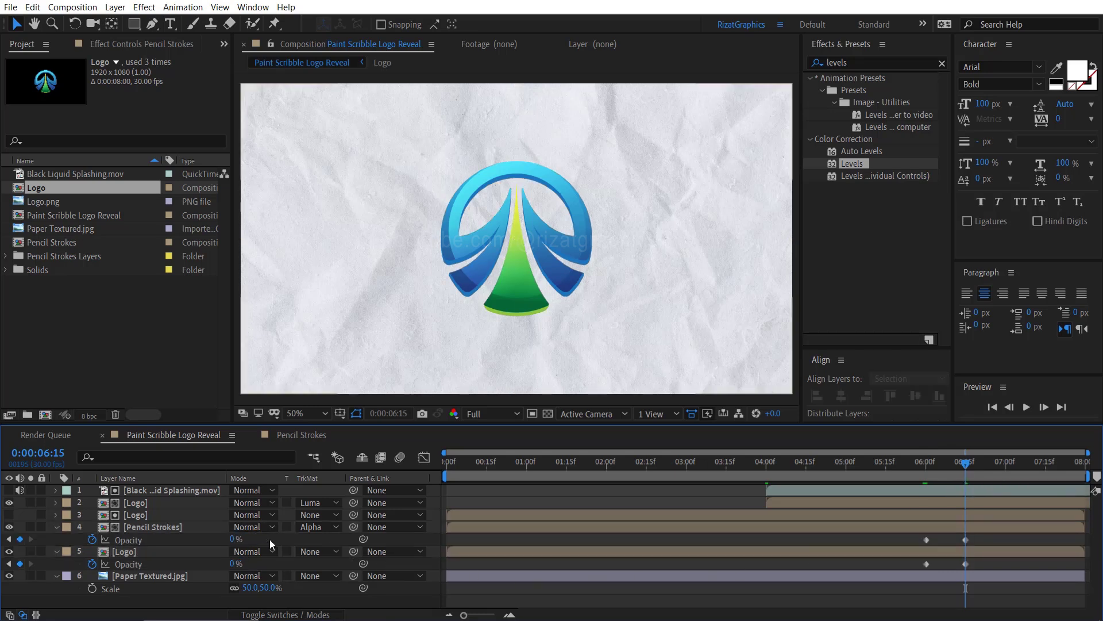
Collapse both layers' properties and return the current time to 0:00:00:00.
click(57, 527)
click(58, 538)
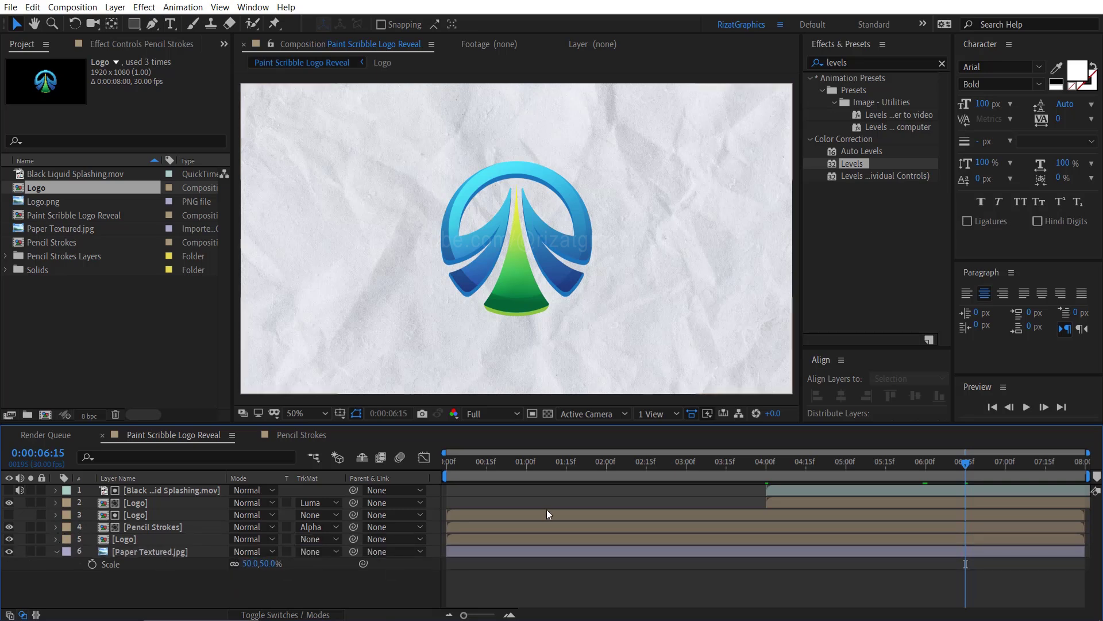
click(445, 465)
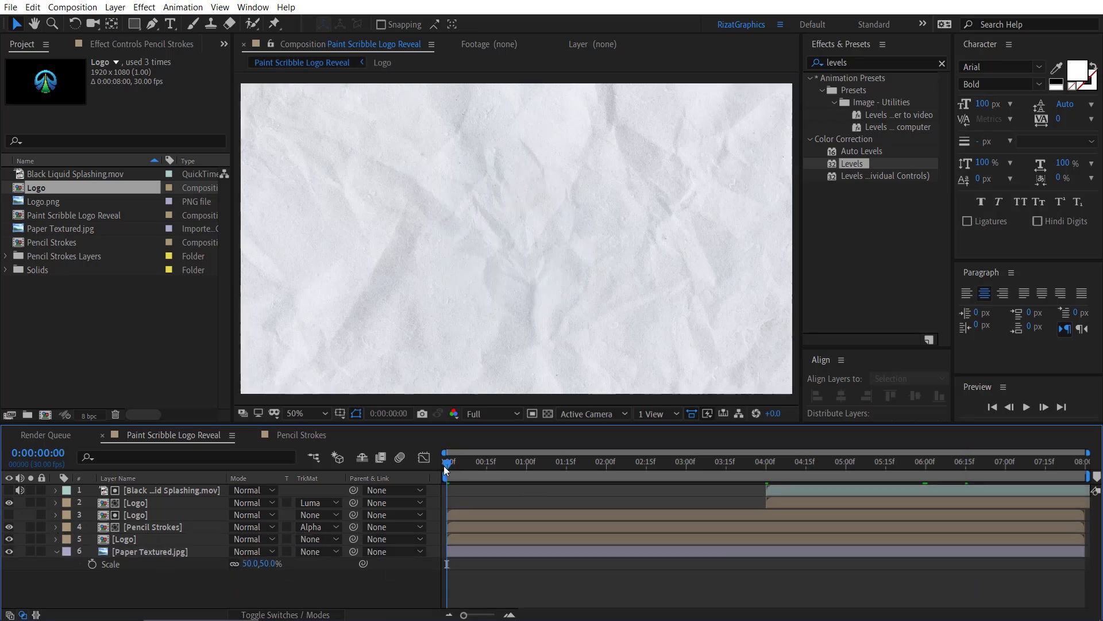
Play the pencil-scribble reveal preview and stop it at 0:00:07:02.
click(1026, 407)
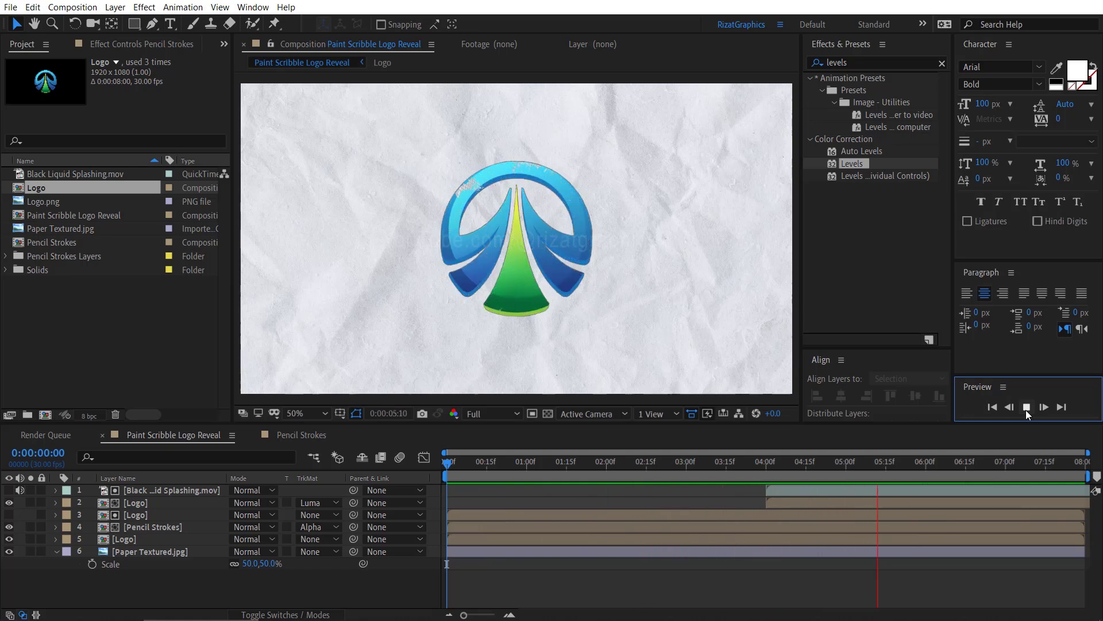
click(1026, 407)
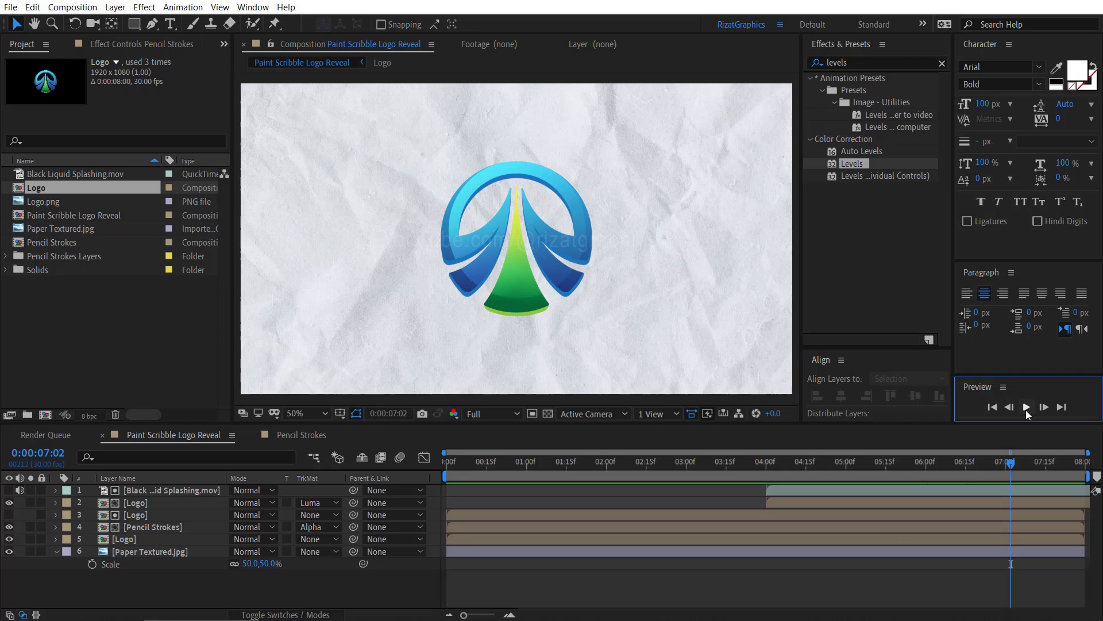
Pre-compose all six layers into 'Logo Build', moving all attributes into it.
click(135, 492)
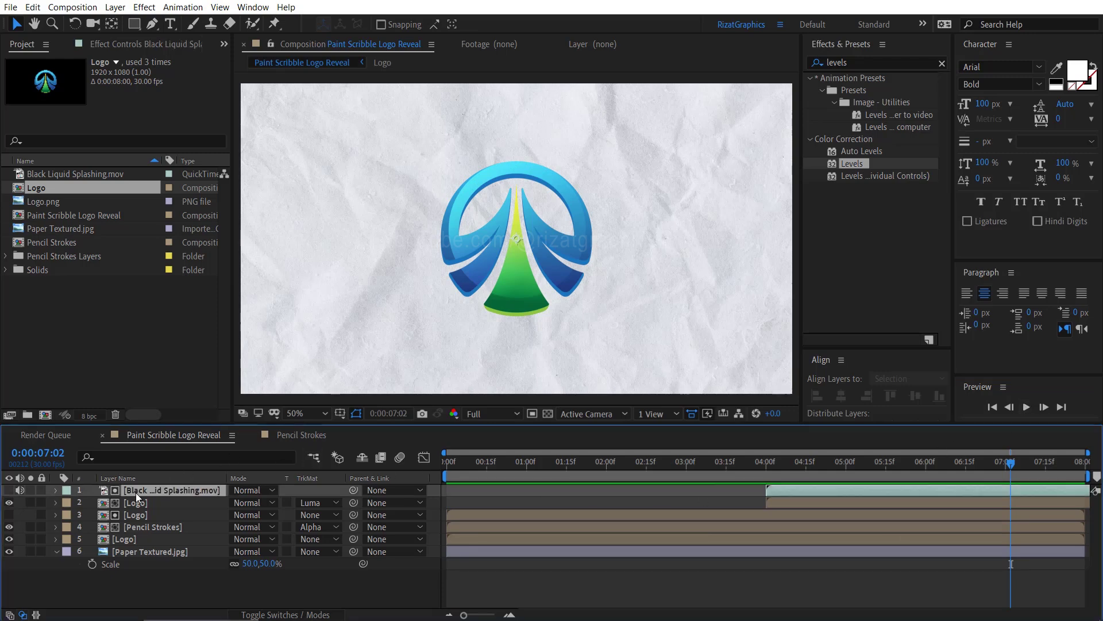
shift+click(138, 551)
right_click(137, 550)
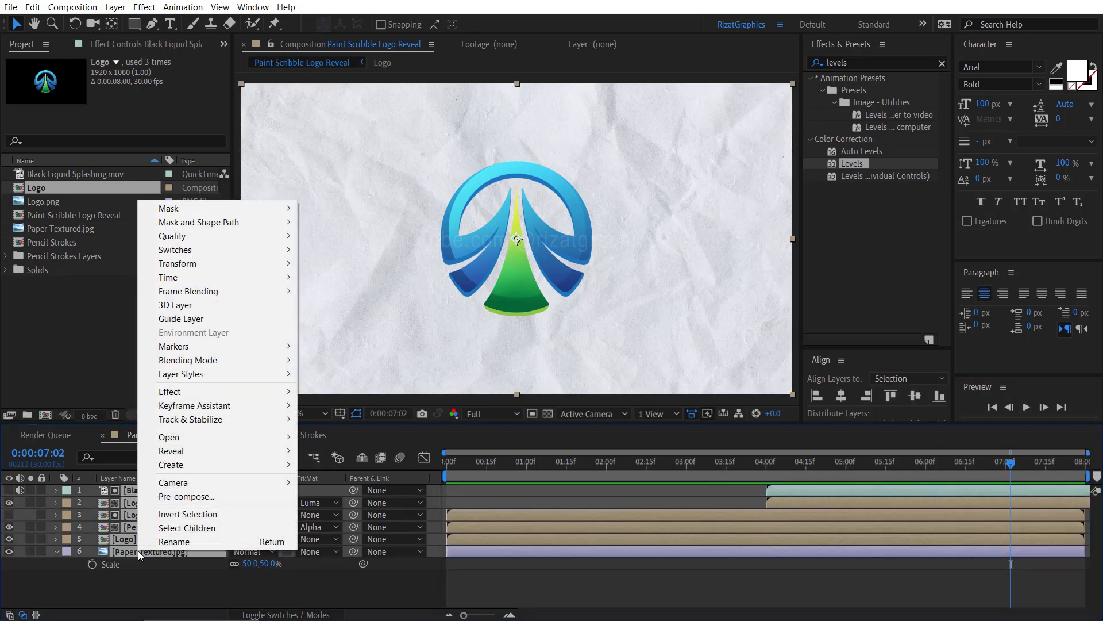
click(204, 499)
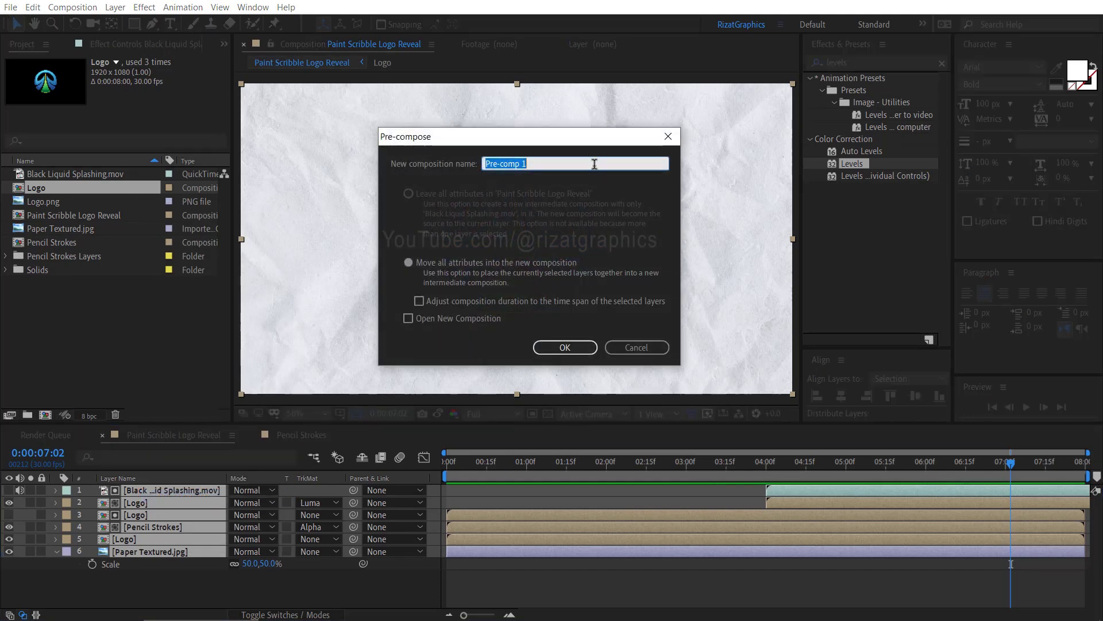
text(Logo Build)
click(498, 259)
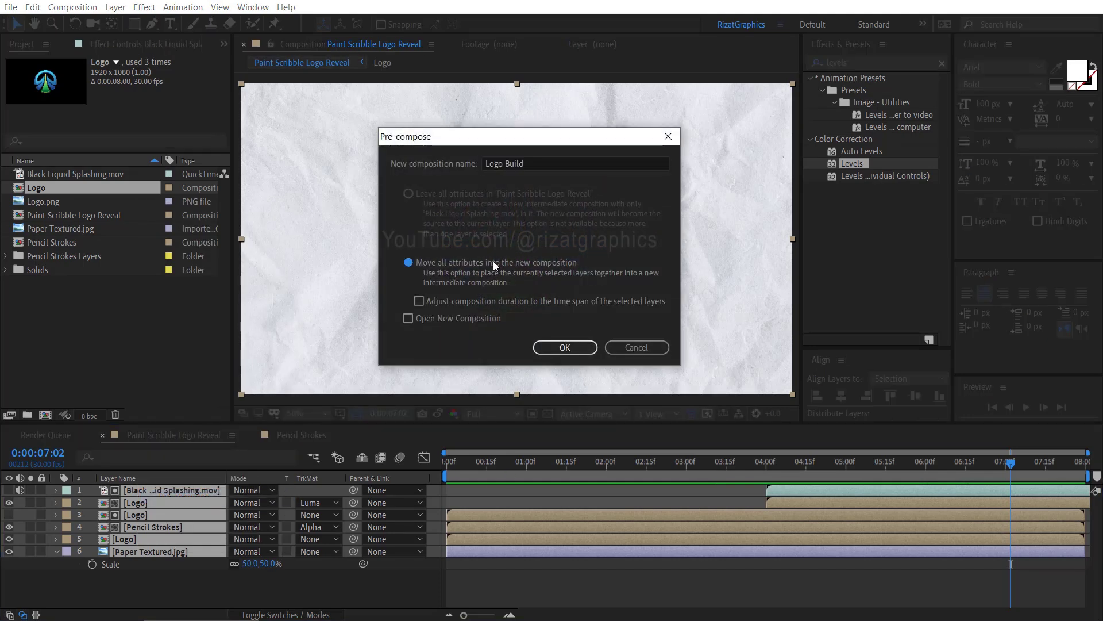
click(569, 346)
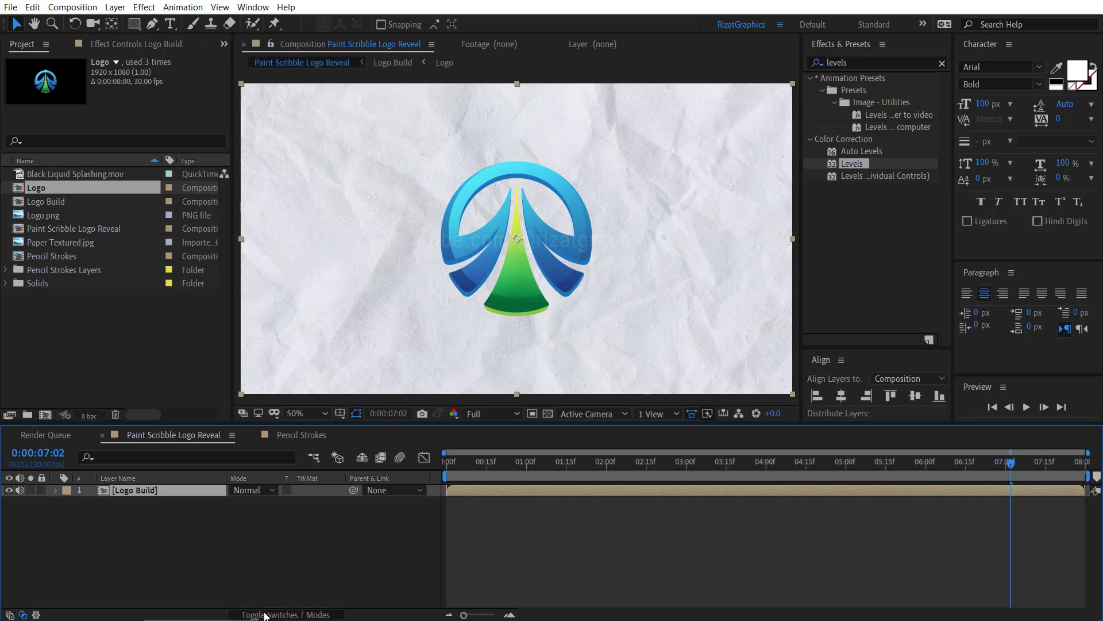
Turn on the 3D switch for Logo Build and add a 50mm two-node Camera 1.
click(265, 615)
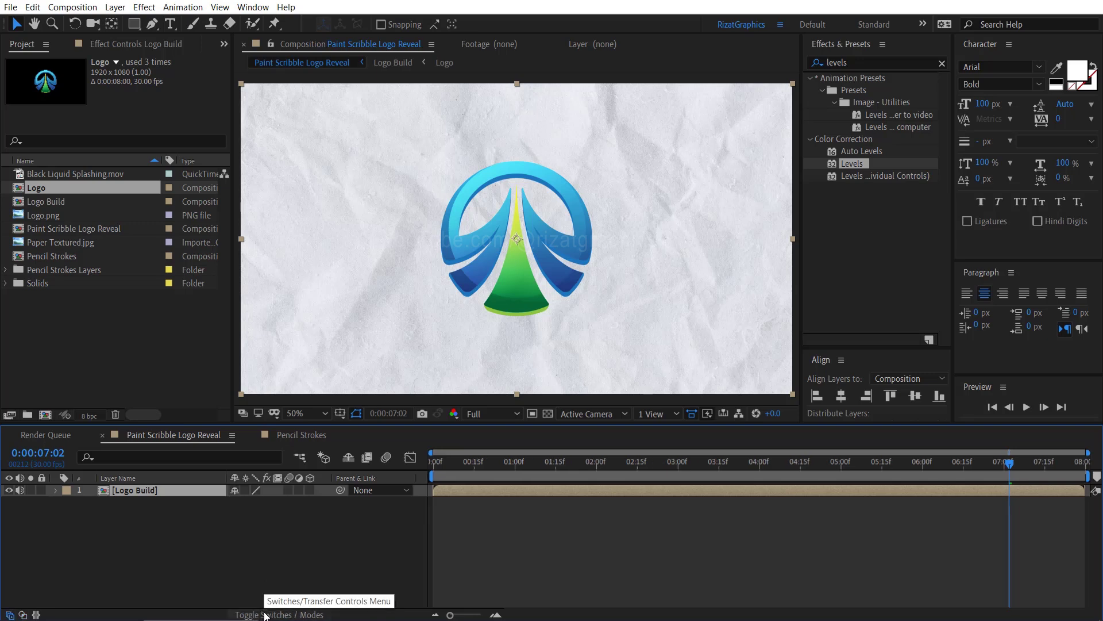
click(310, 490)
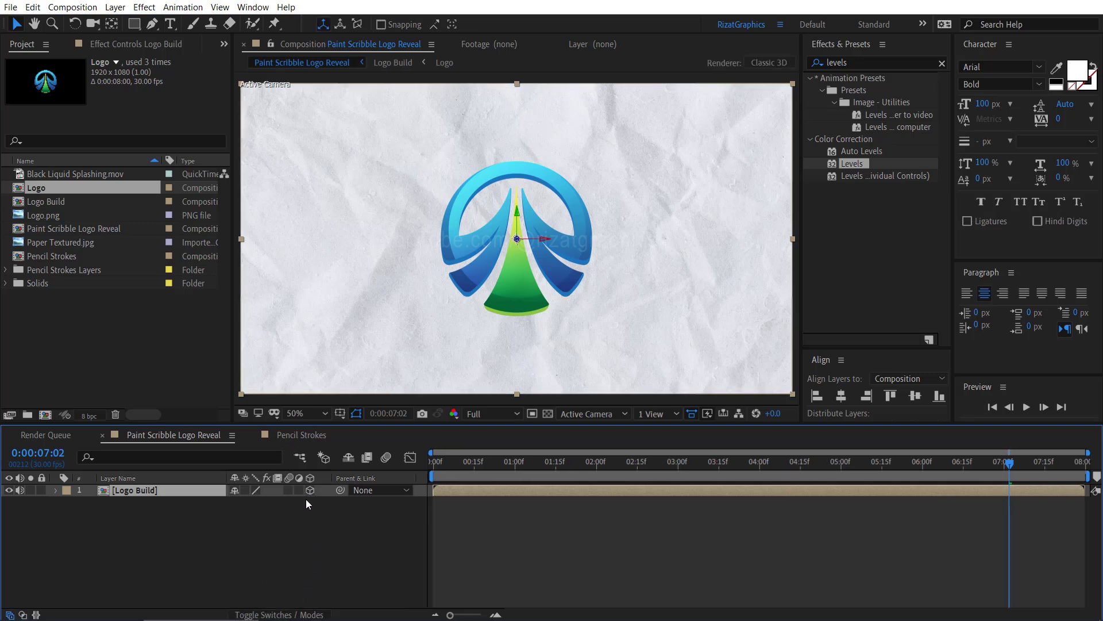
right_click(192, 562)
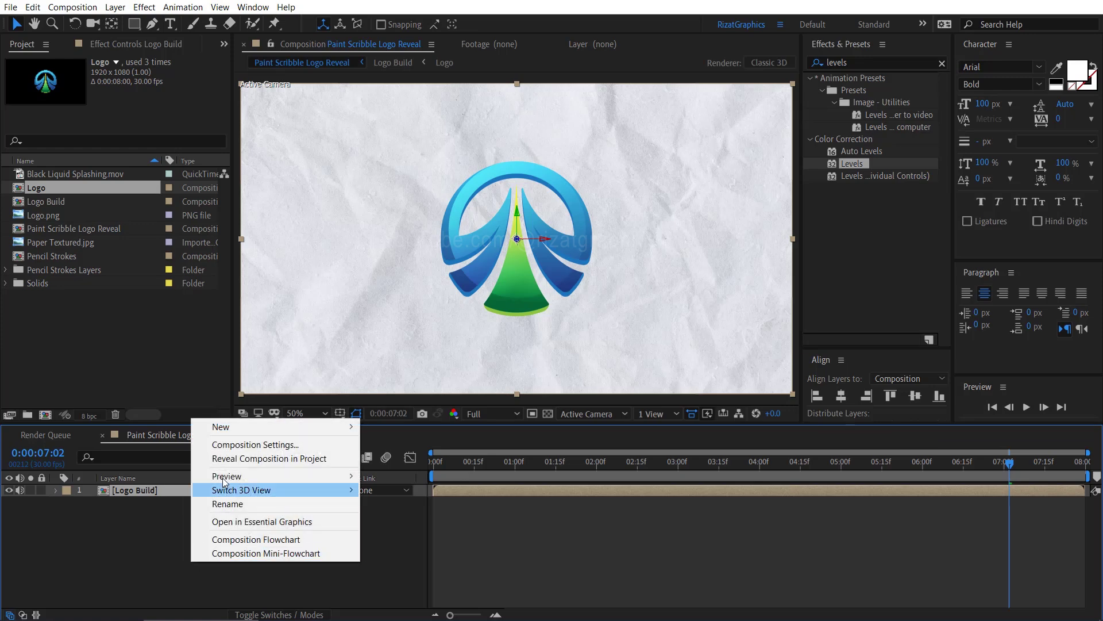
mouse_move(319, 432)
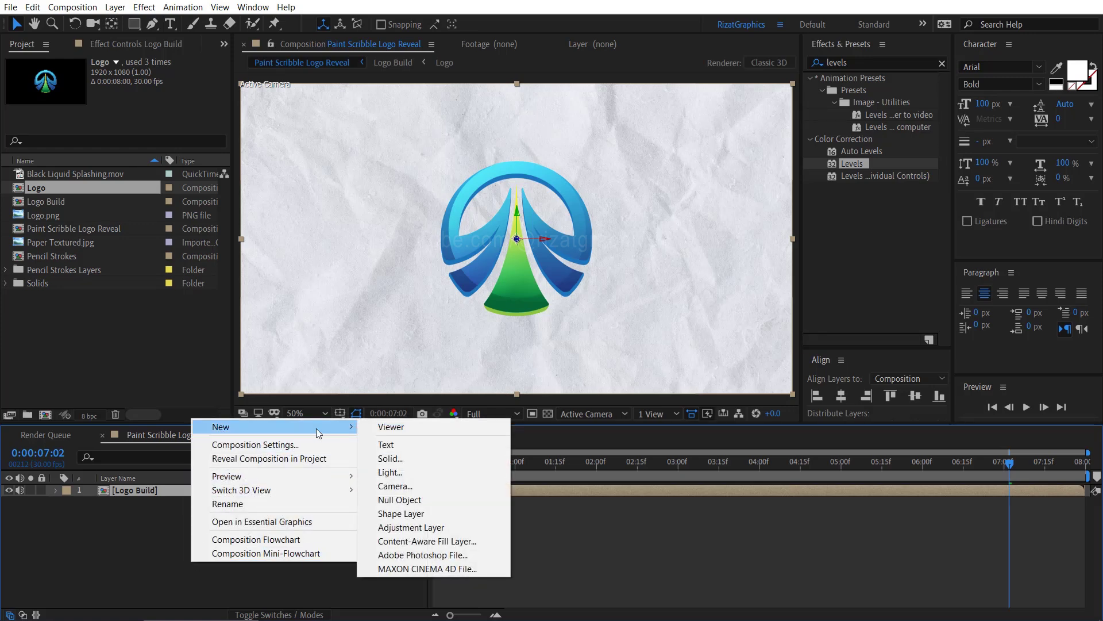
click(429, 486)
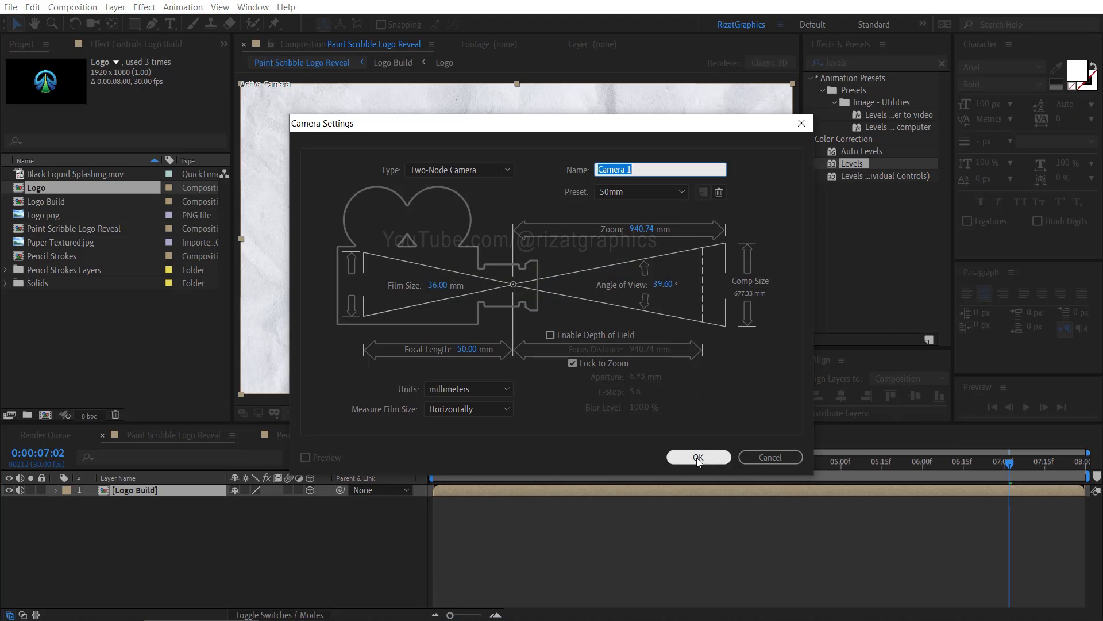
click(697, 457)
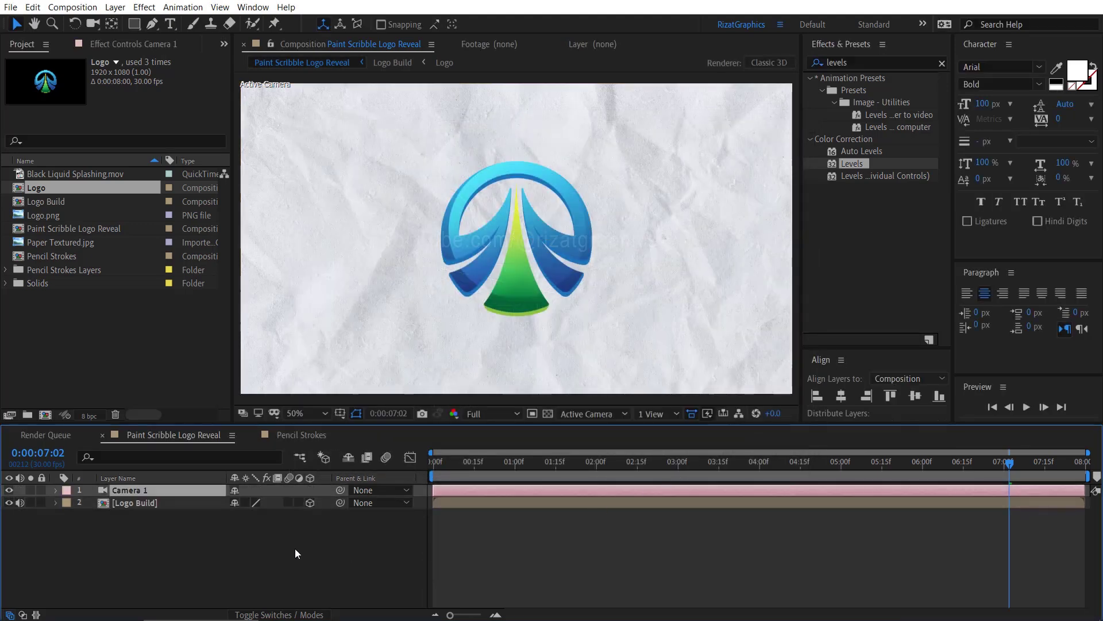
right_click(209, 551)
Add a 3D Null 1 and parent Camera 1 to it.
mouse_move(241, 416)
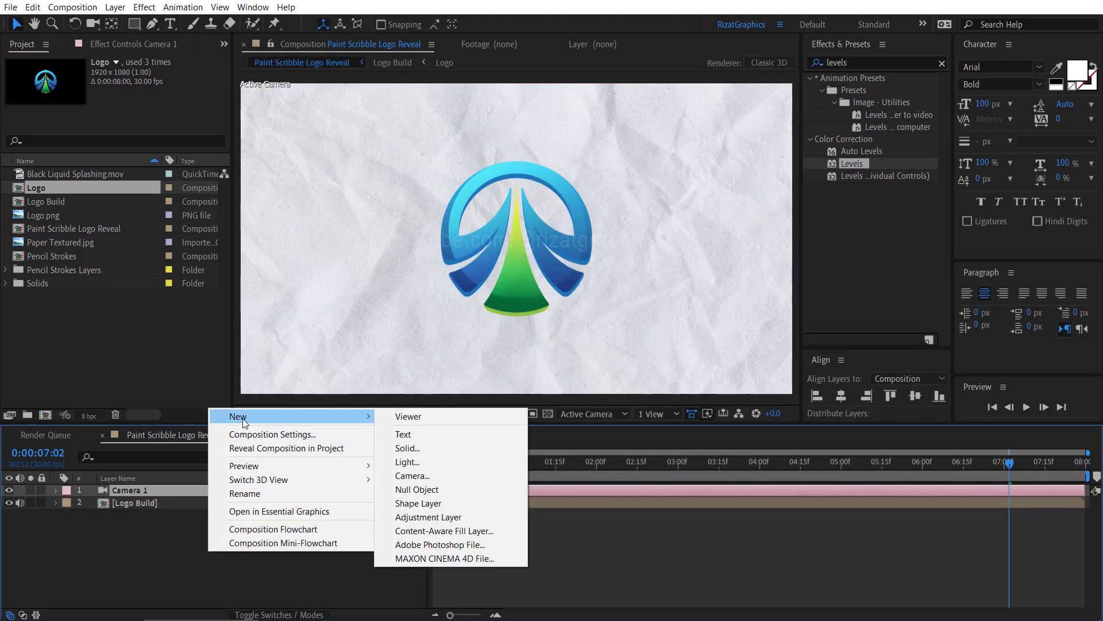
click(461, 490)
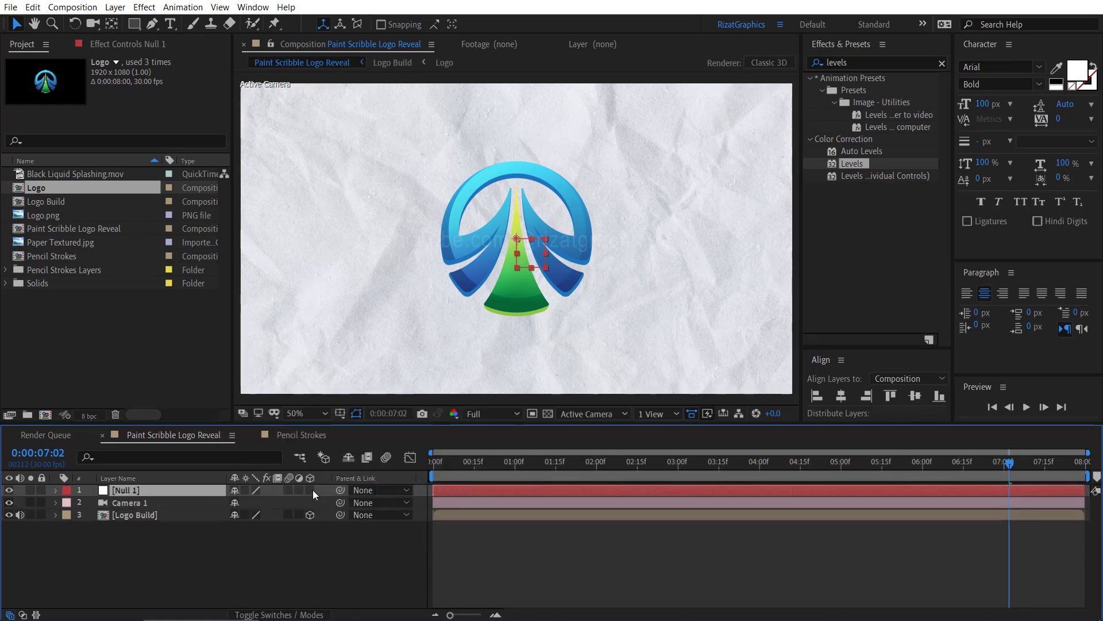
click(312, 490)
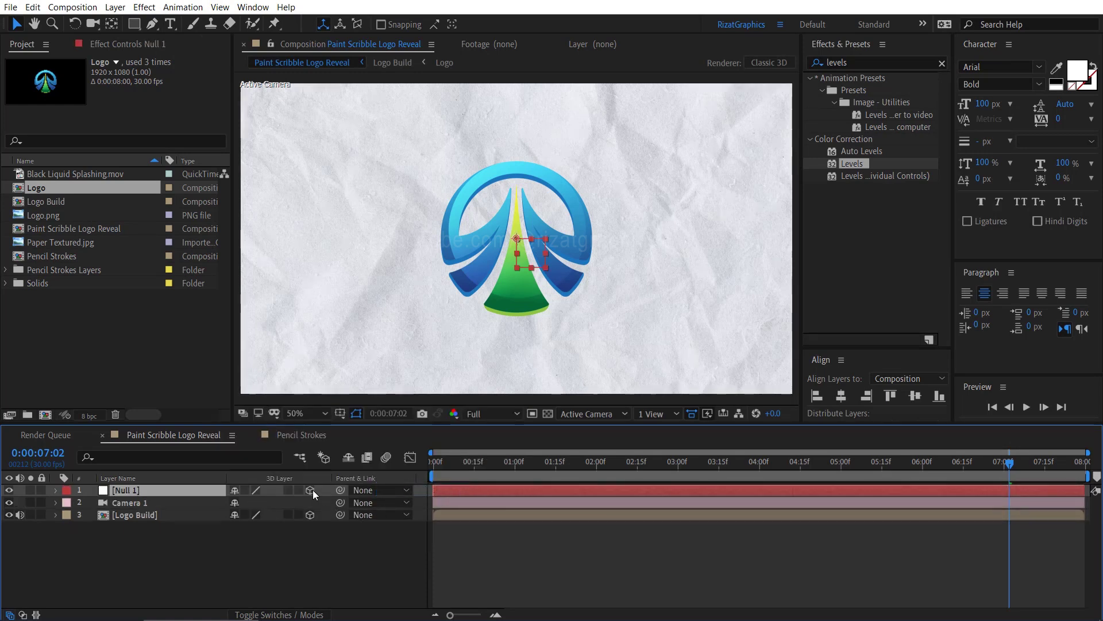
click(168, 512)
click(167, 503)
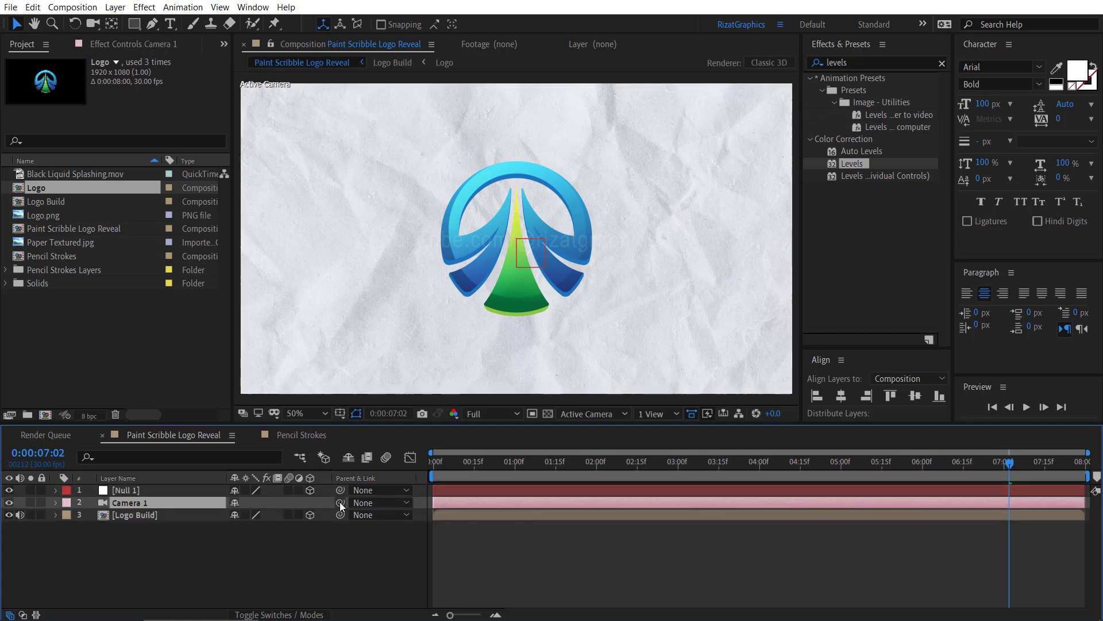
drag(340, 501, 195, 489)
click(178, 490)
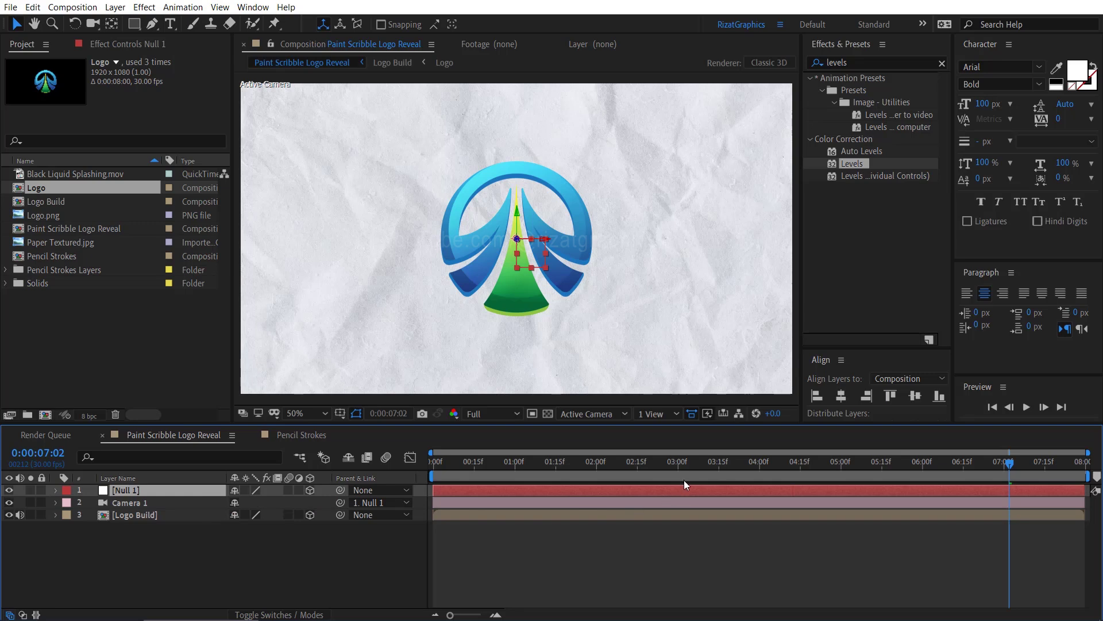
Keyframe Null 1's X/Y Rotation at 0 for 4:00, and X 55°, Y 35° at 0:00.
click(760, 466)
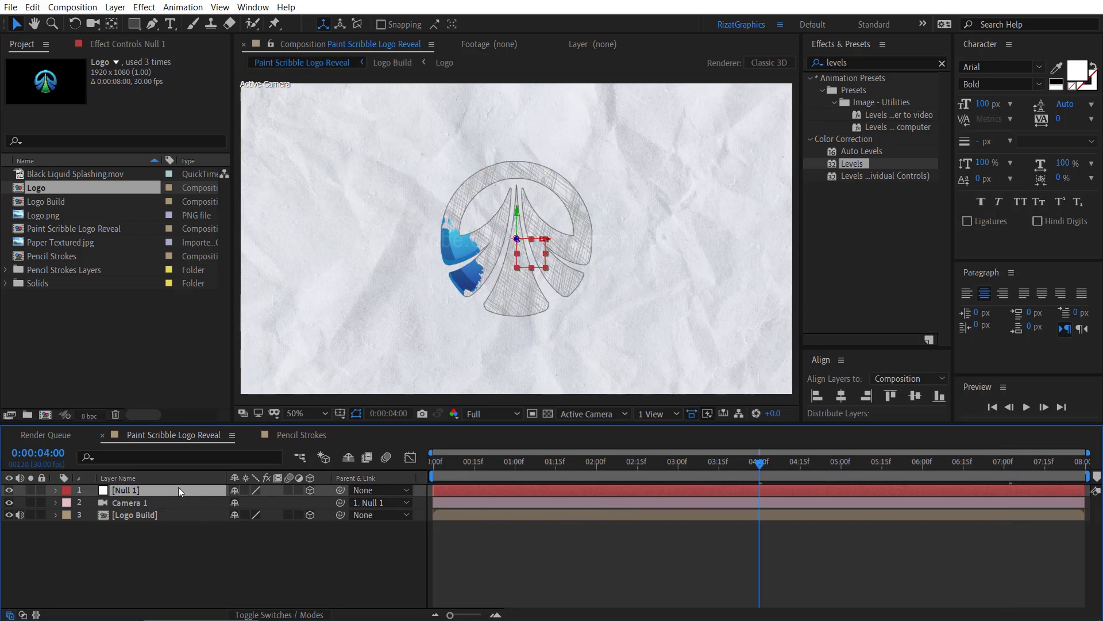
key(r)
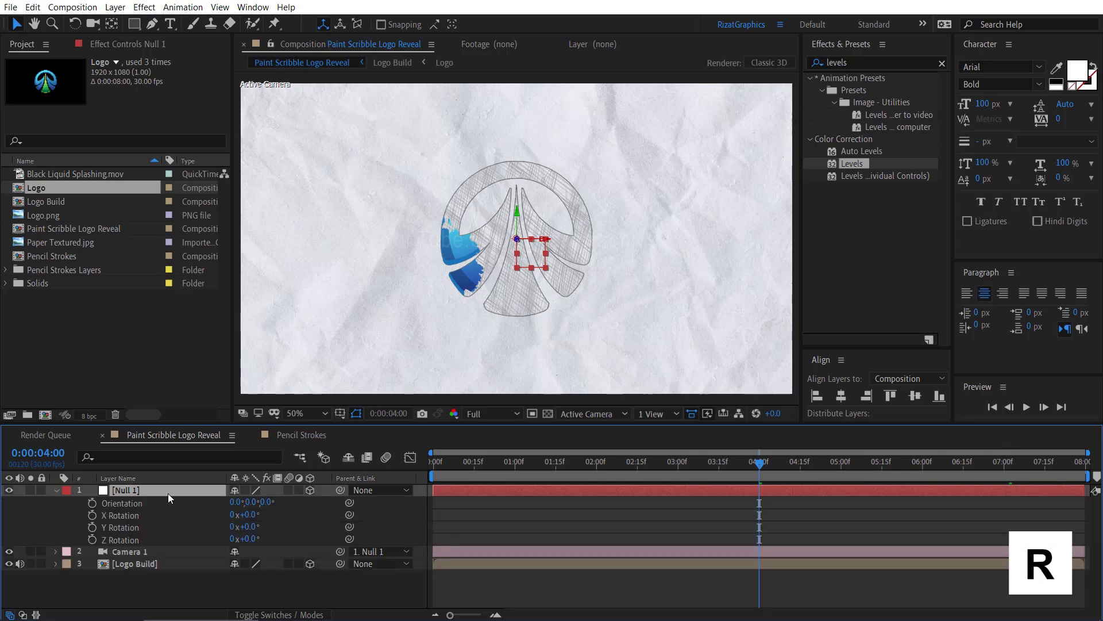
click(92, 515)
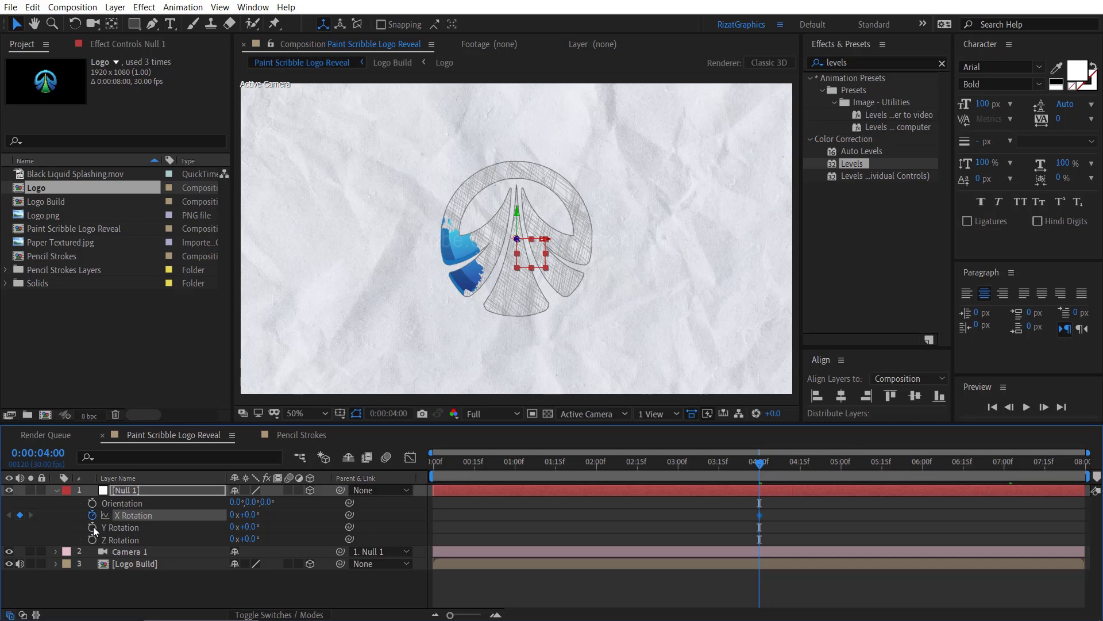
click(92, 527)
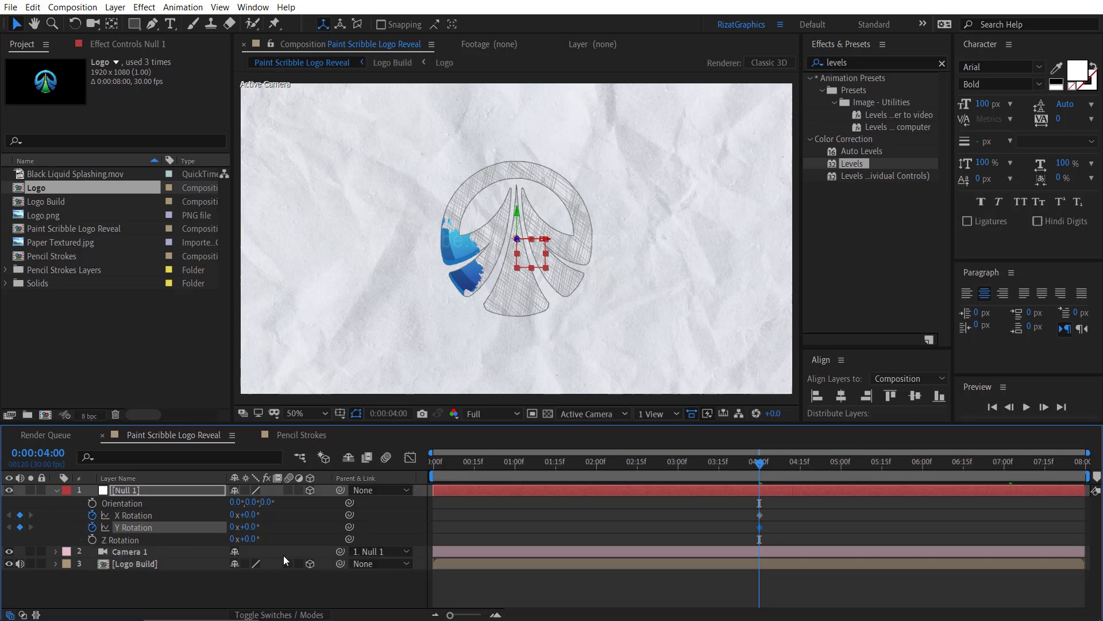
drag(439, 472, 423, 468)
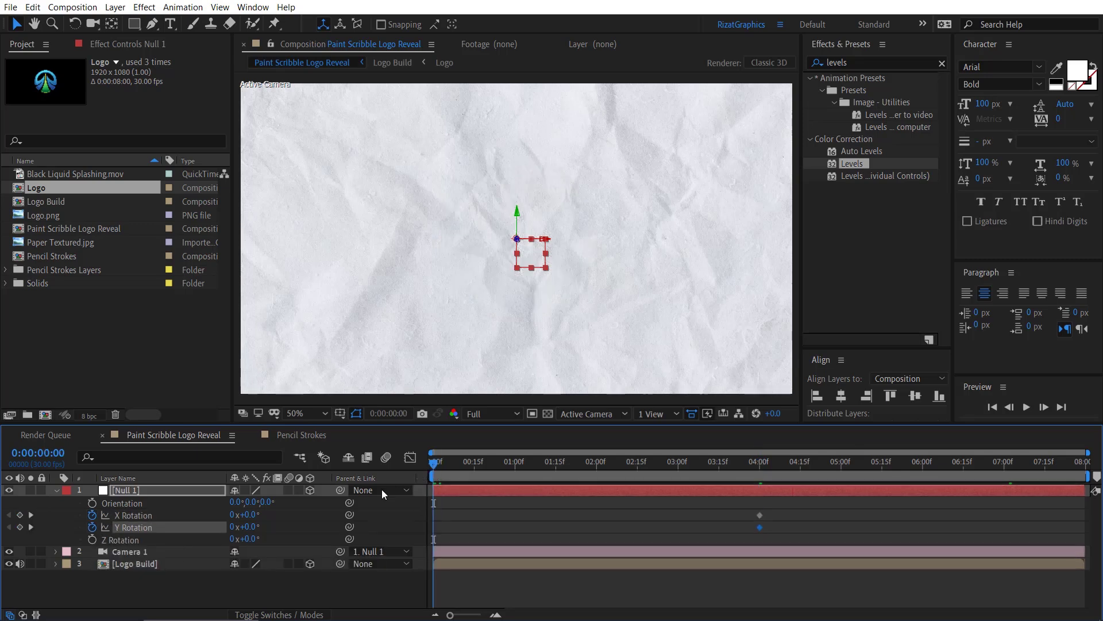
click(253, 515)
text(55)
key(Return)
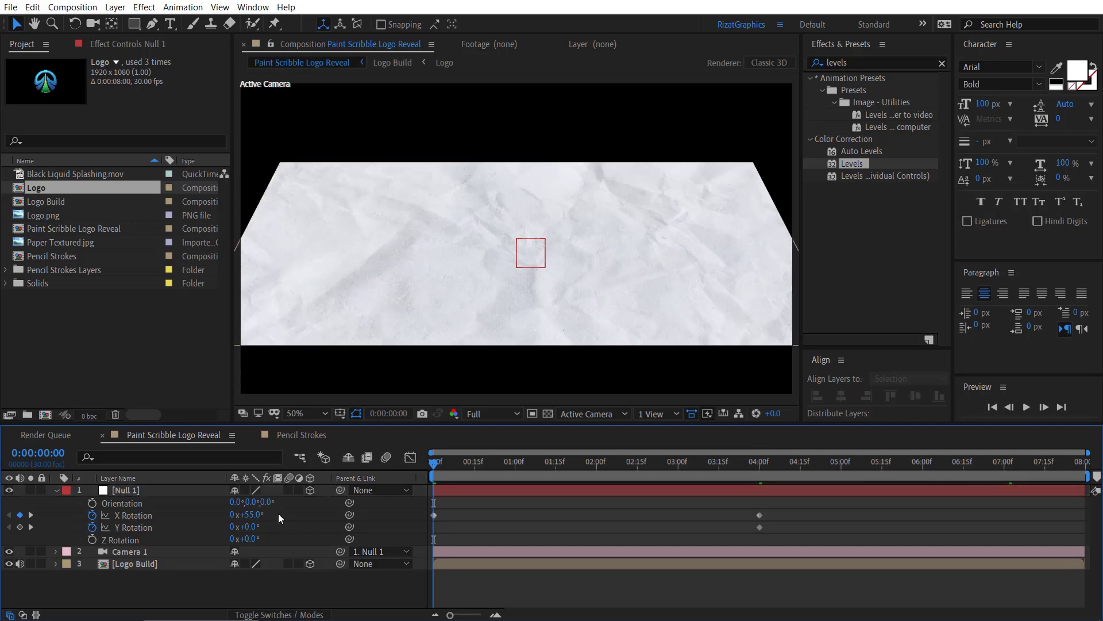
click(253, 527)
text(35)
key(Return)
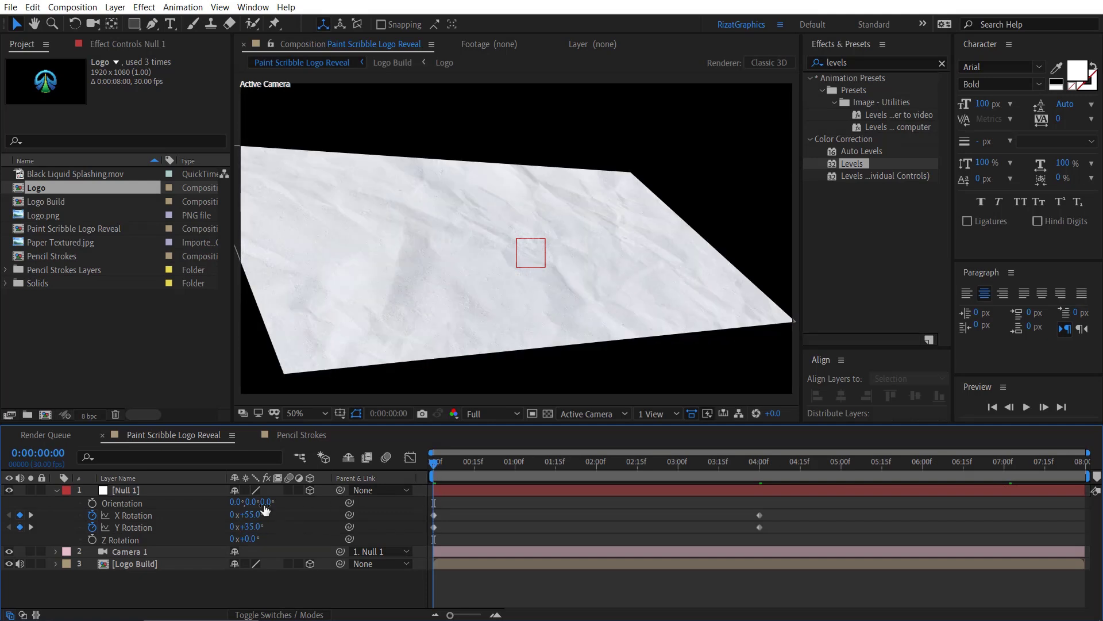
Set a starting Scale keyframe of 55% on Null 1 at 0:00.
click(195, 495)
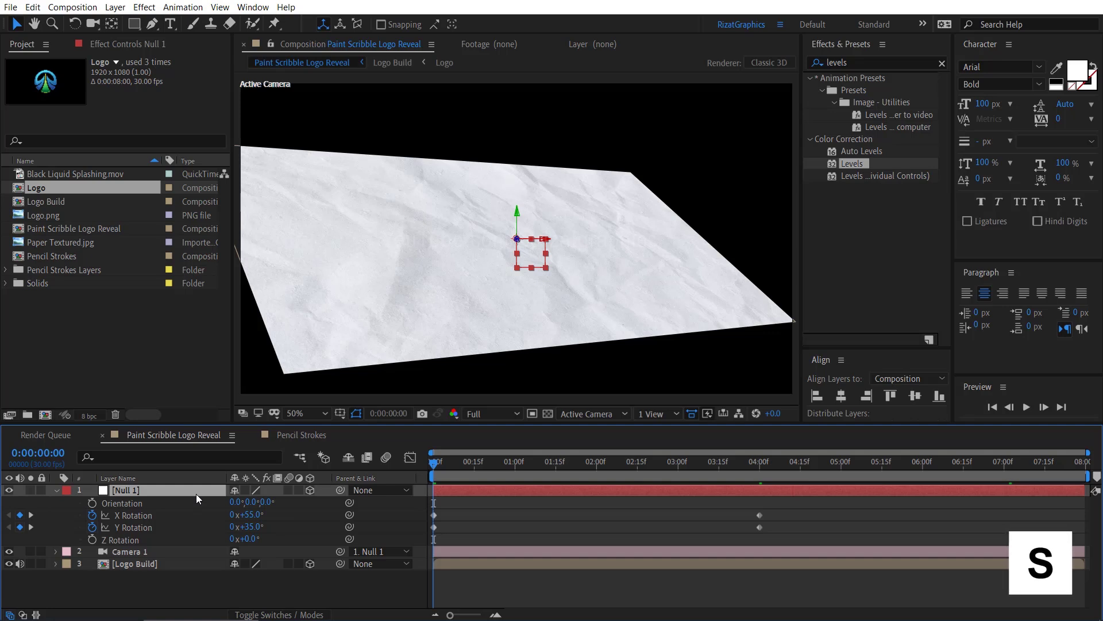
key(s)
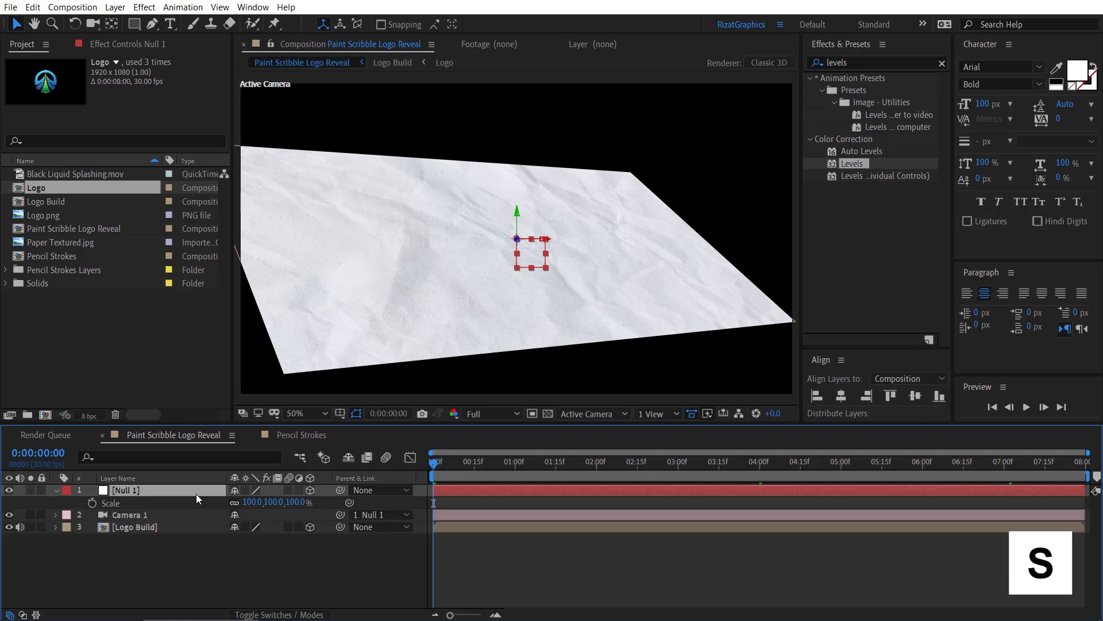
click(90, 504)
click(251, 503)
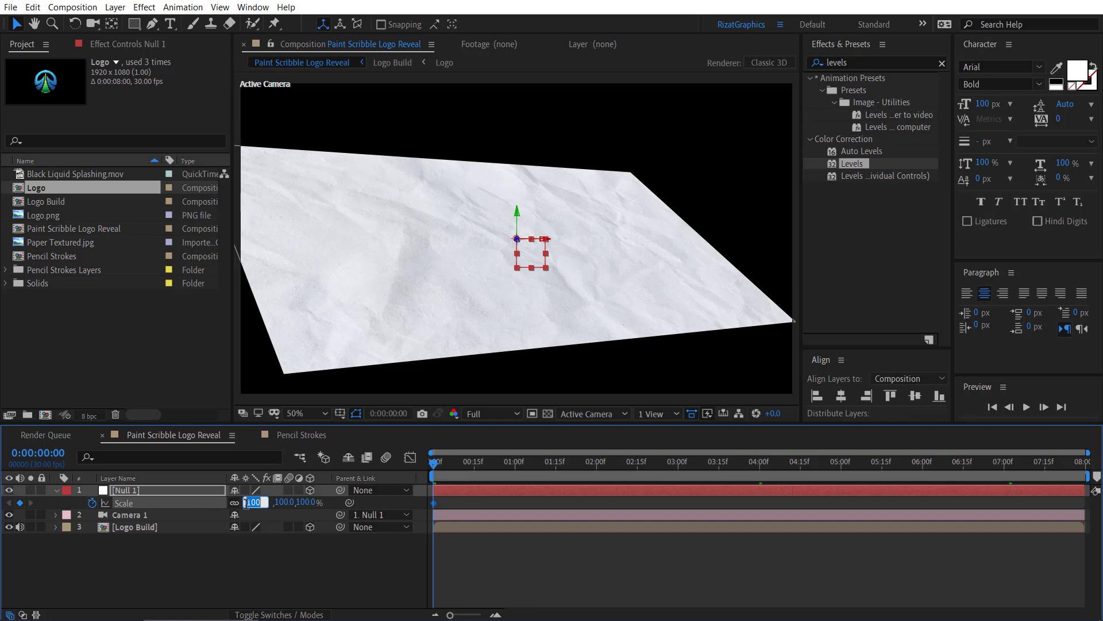
text(55)
key(Return)
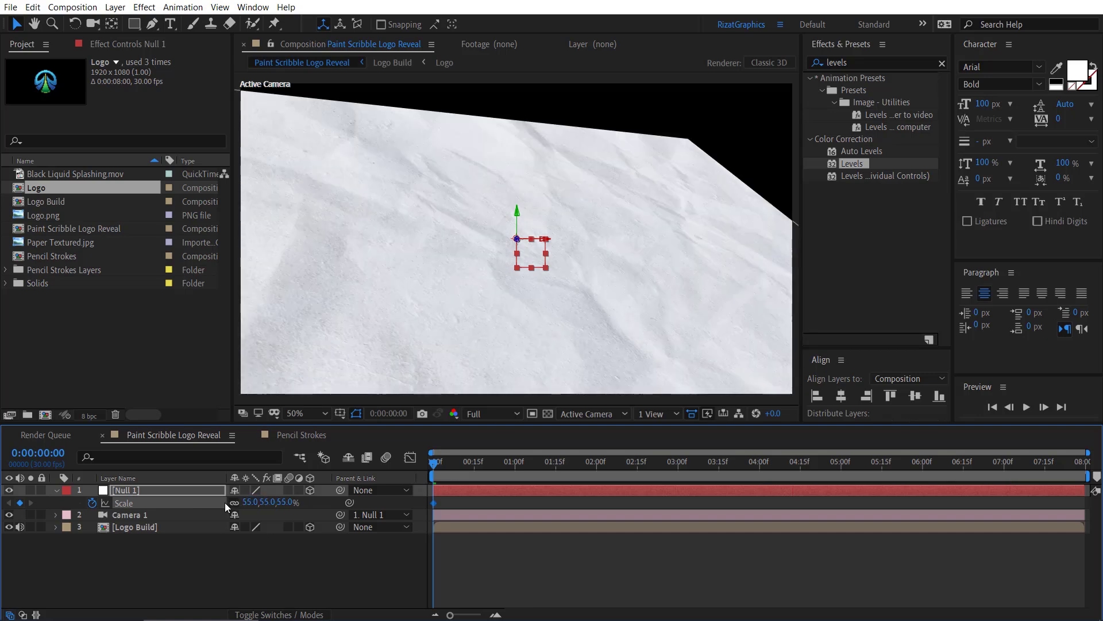
Add Null 1 Scale keyframes of 100% at 5:15 and 110% at 7:00.
click(881, 463)
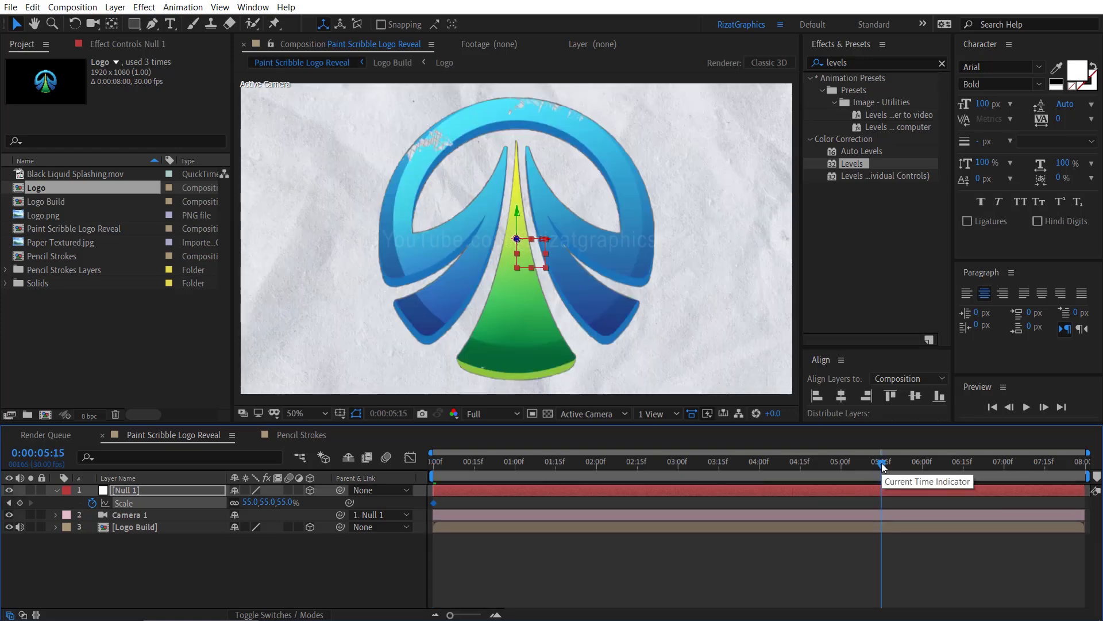
click(267, 502)
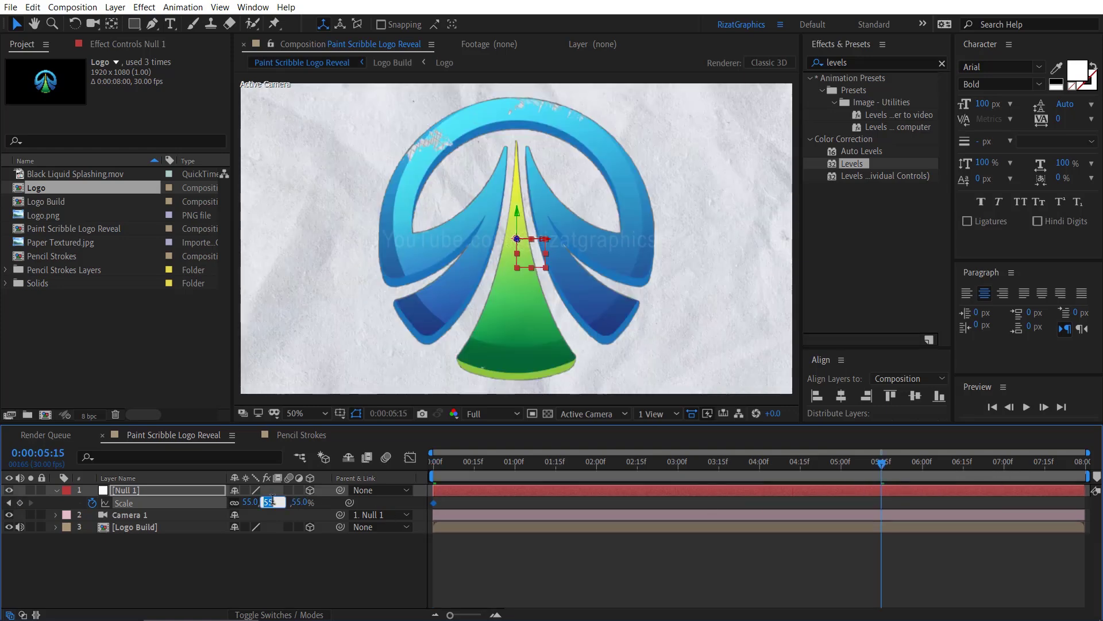
text(100)
key(Return)
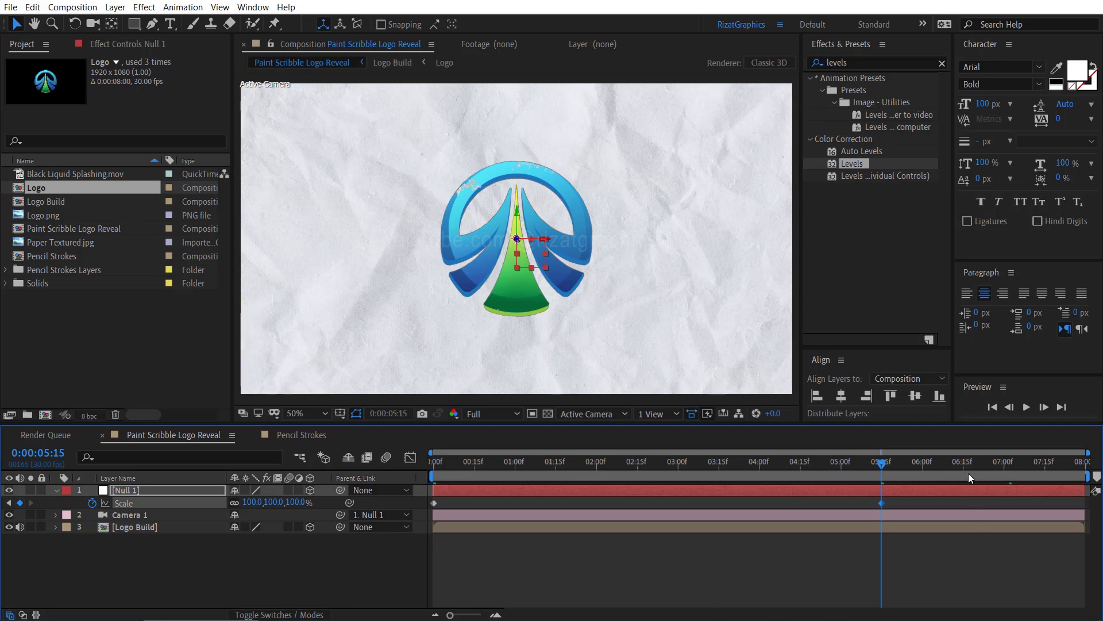
click(1004, 462)
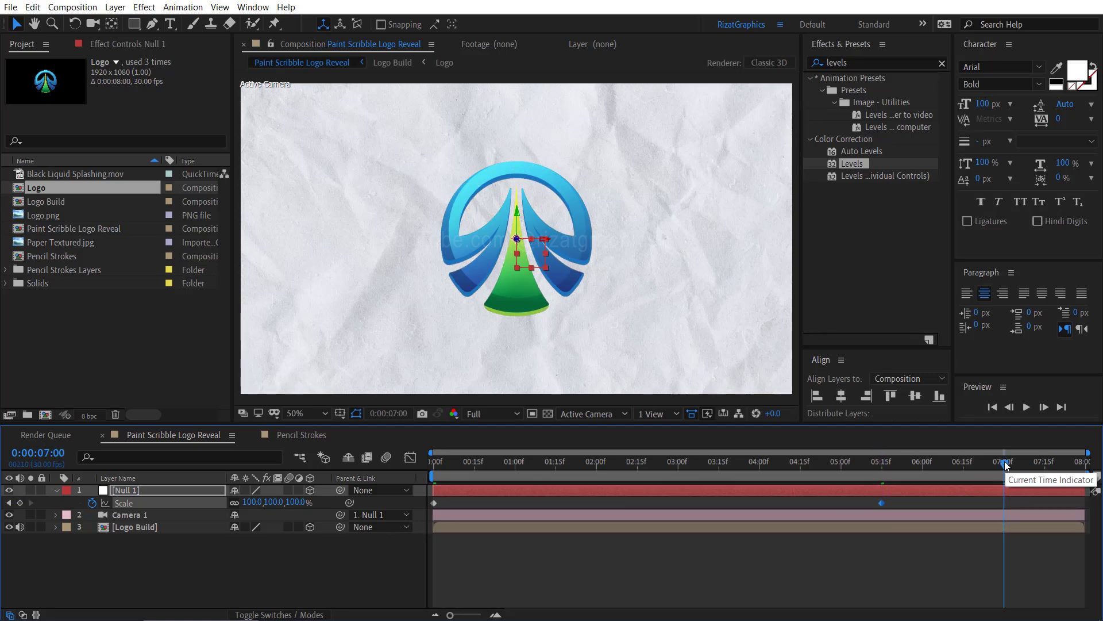
click(275, 502)
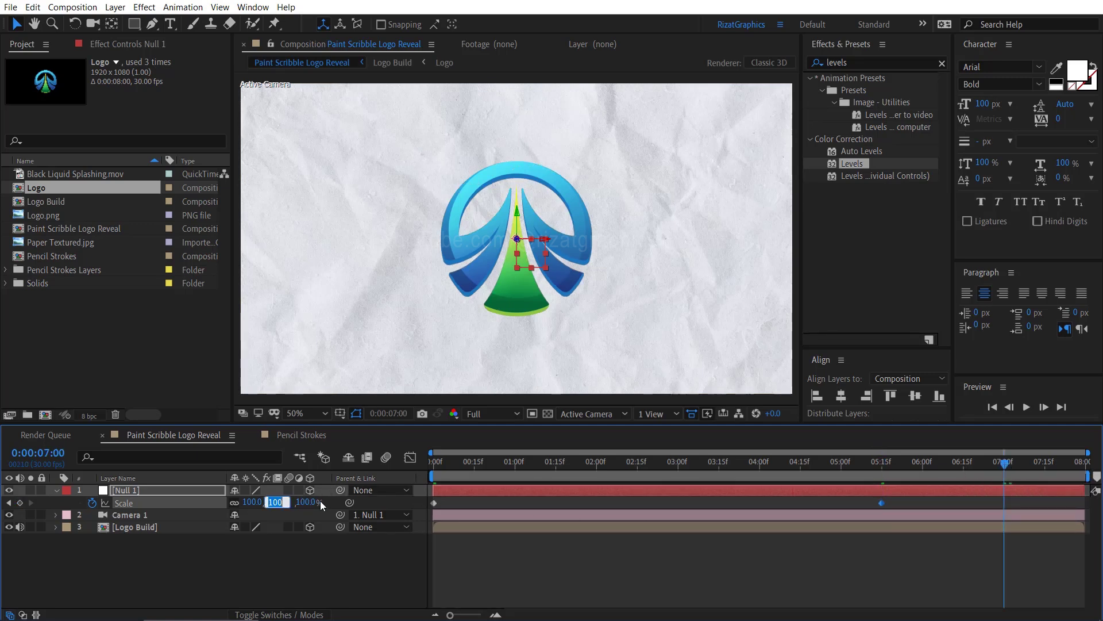
text(110)
key(Return)
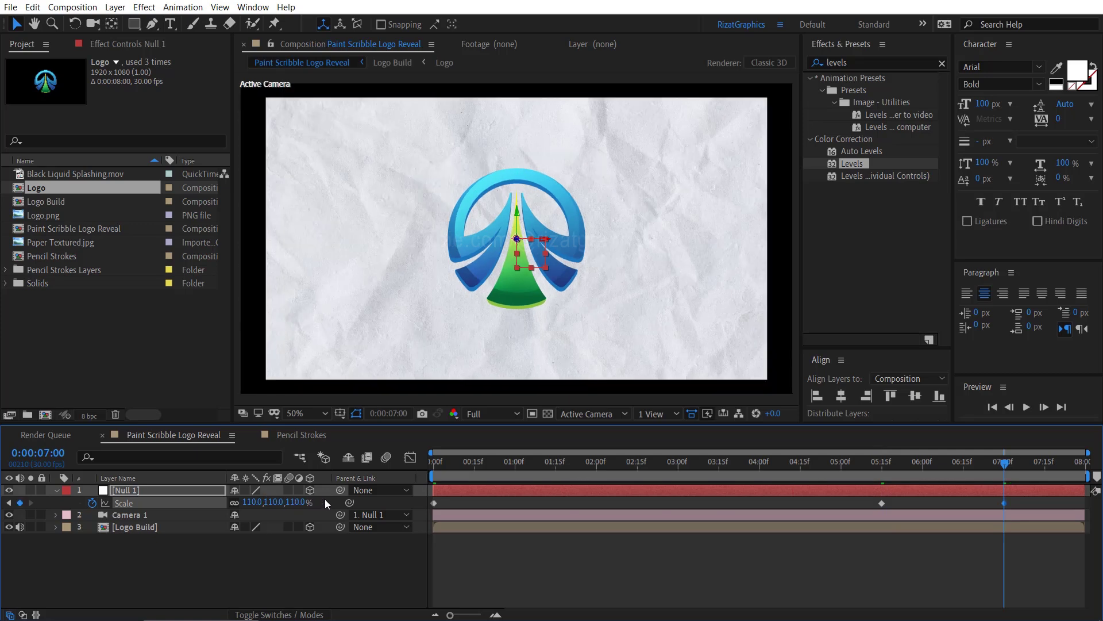
Apply CC RepeTile to the Logo Build layer from Effects & Presets.
click(430, 468)
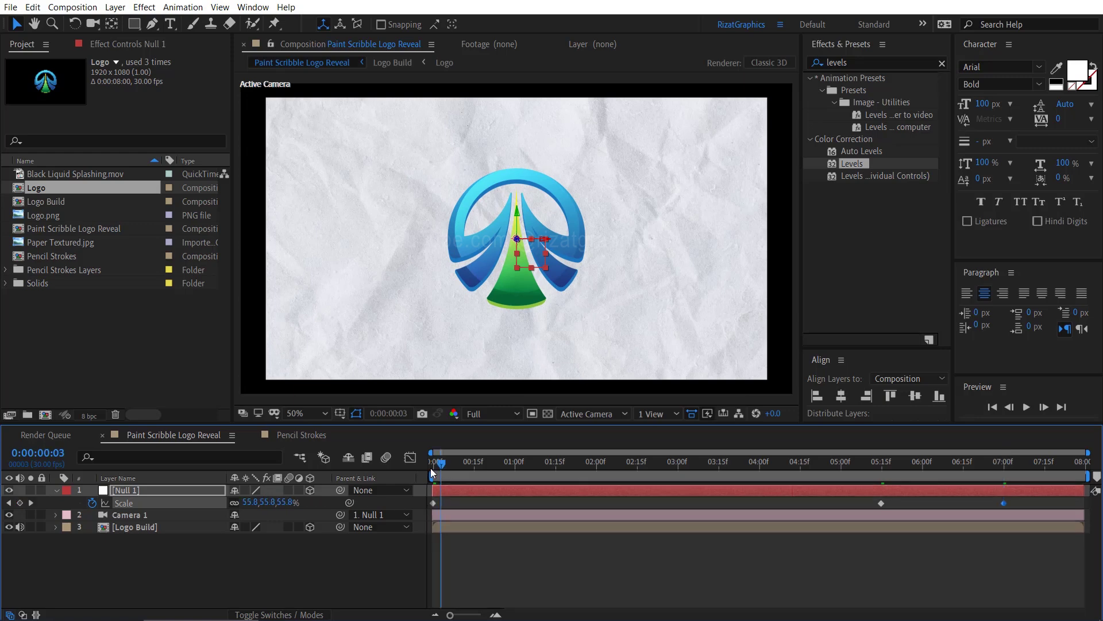
click(143, 529)
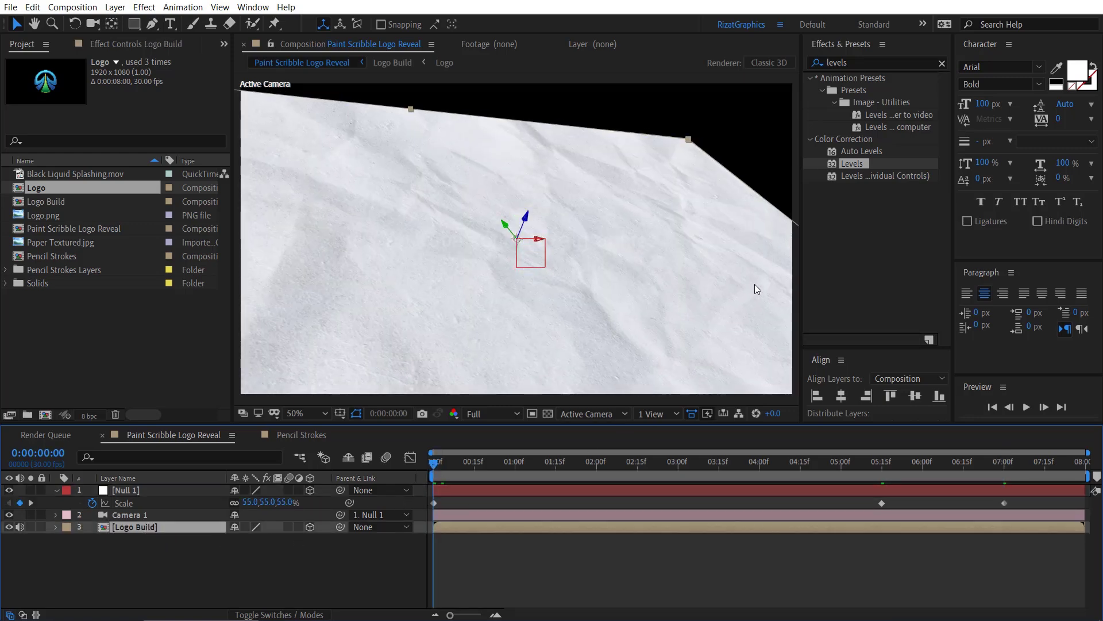
click(884, 62)
key(BackSpace)
key(BackSpace)
key(BackSpace)
key(BackSpace)
key(BackSpace)
key(BackSpace)
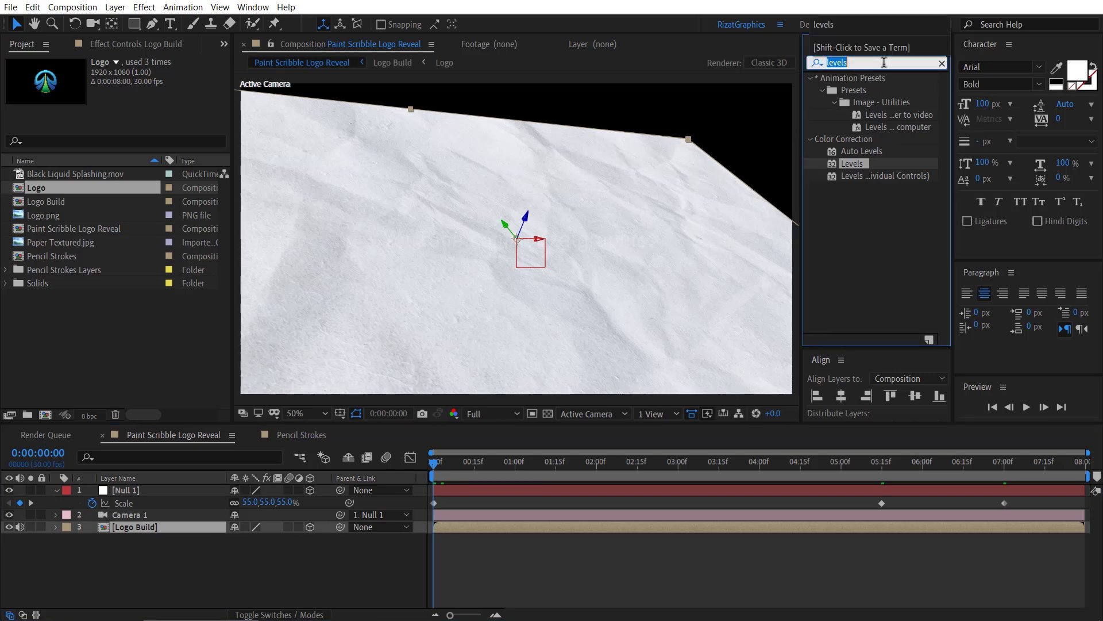
text(cc rep)
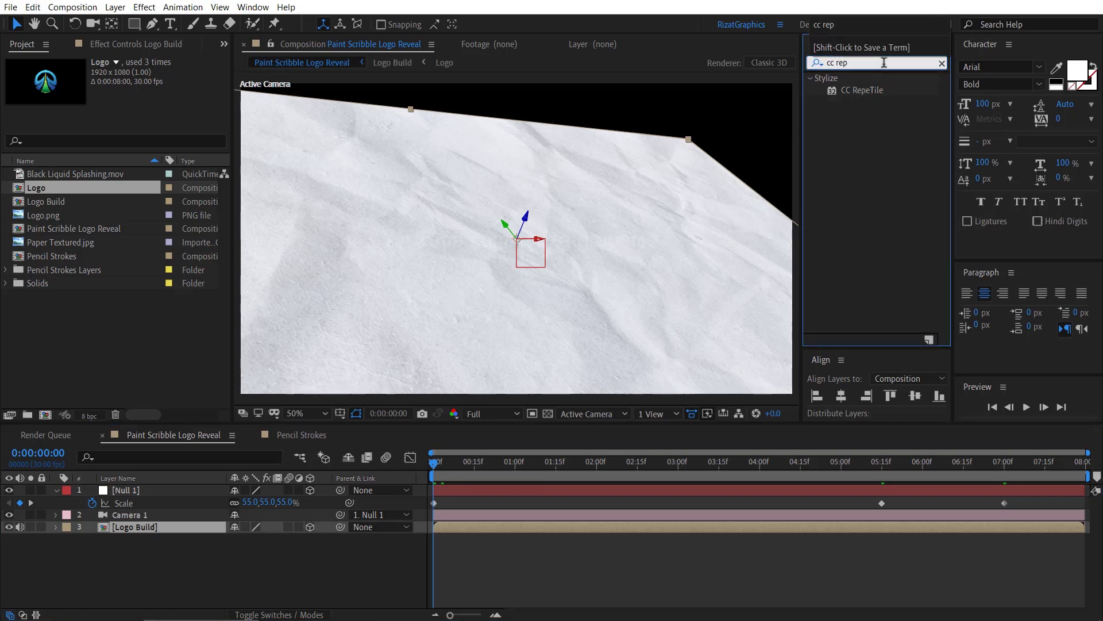
drag(877, 90, 564, 261)
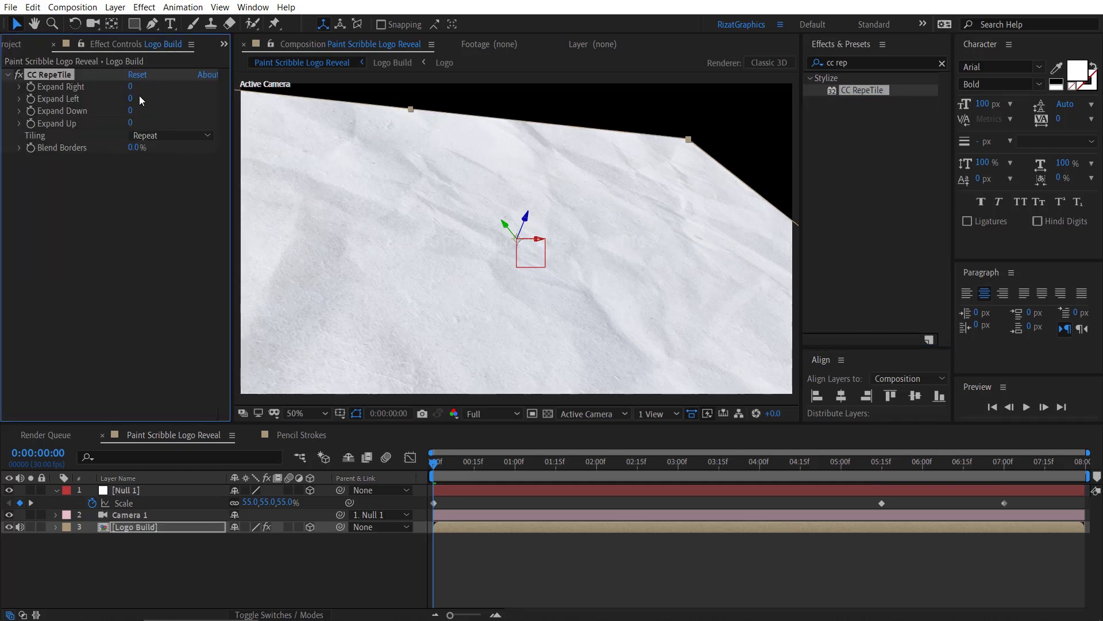
Set CC RepeTile to Expand Right 2000, Left 500, Down 500, Up 2000, Blend Borders 50%.
click(131, 87)
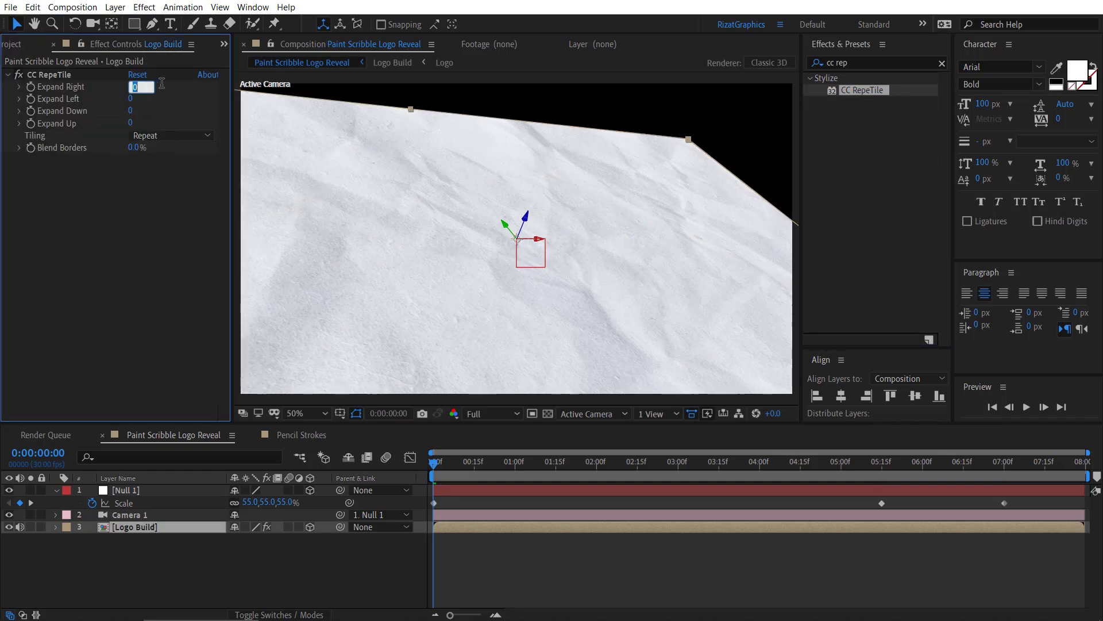
text(1)
text(000)
key(Return)
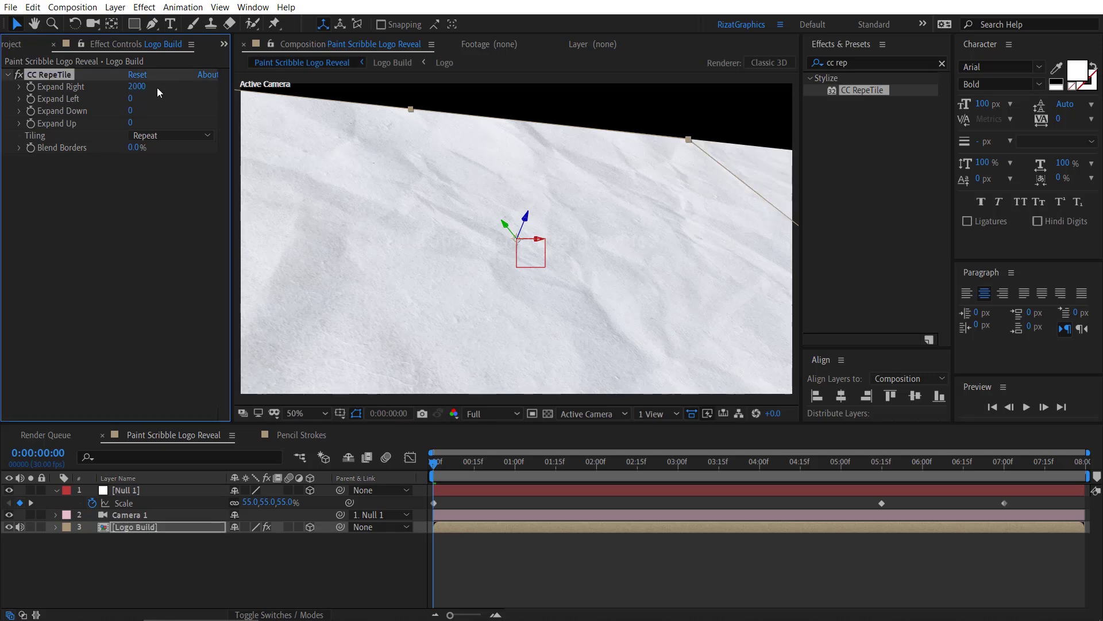
click(138, 98)
click(132, 110)
text(500)
key(Return)
click(131, 123)
text(2000)
key(Return)
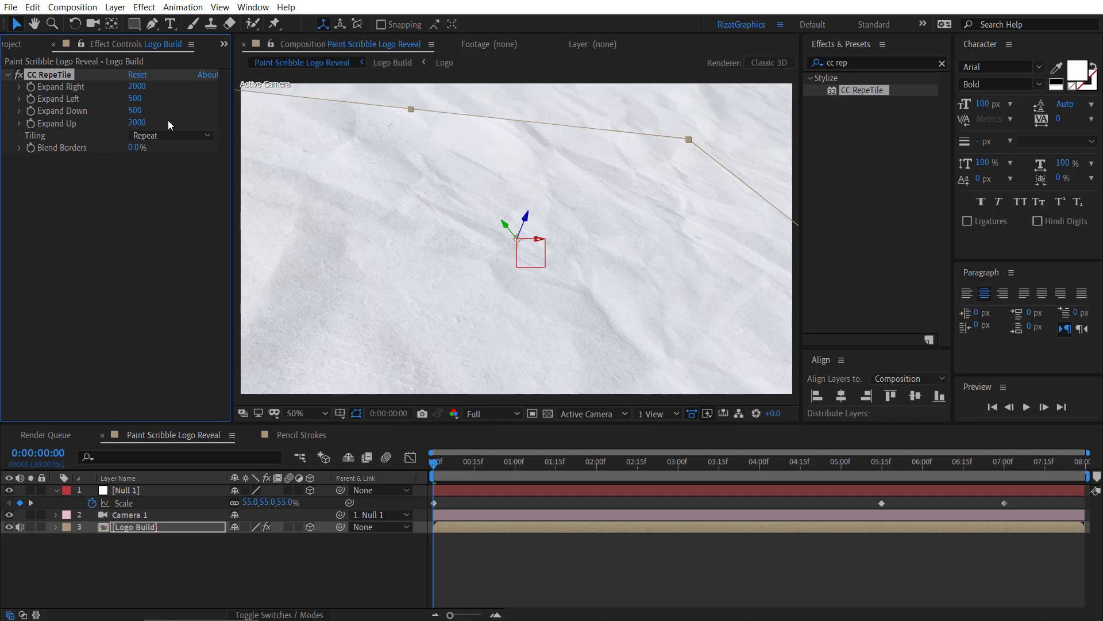
click(134, 147)
text(50)
key(Return)
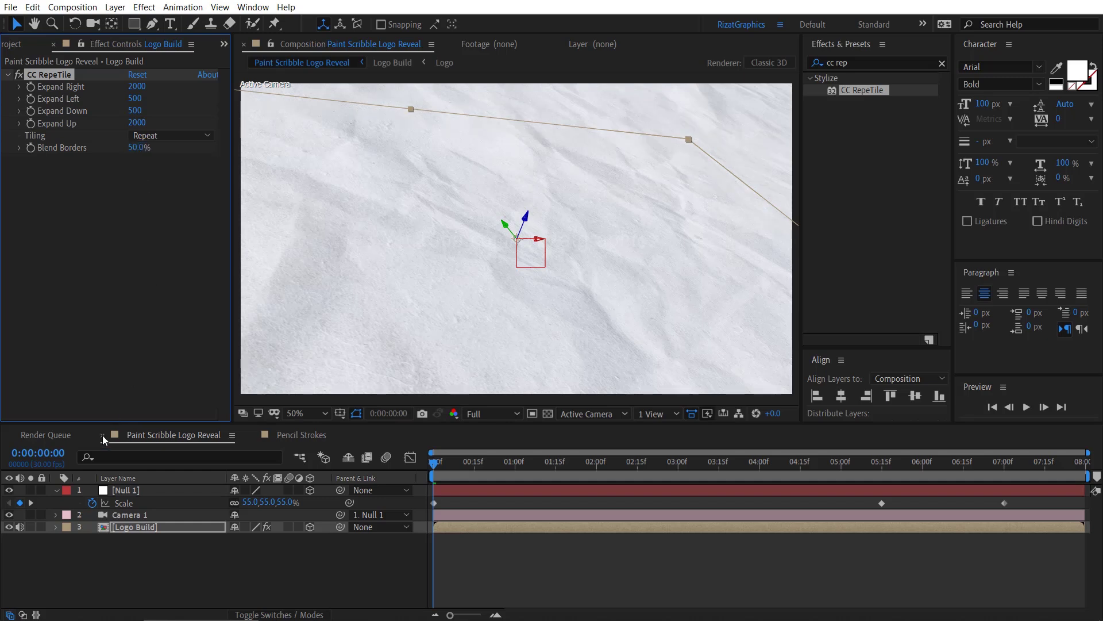
Apply Easy Ease to all of Null 1's Scale and Rotation keyframes.
click(58, 490)
click(153, 493)
key(u)
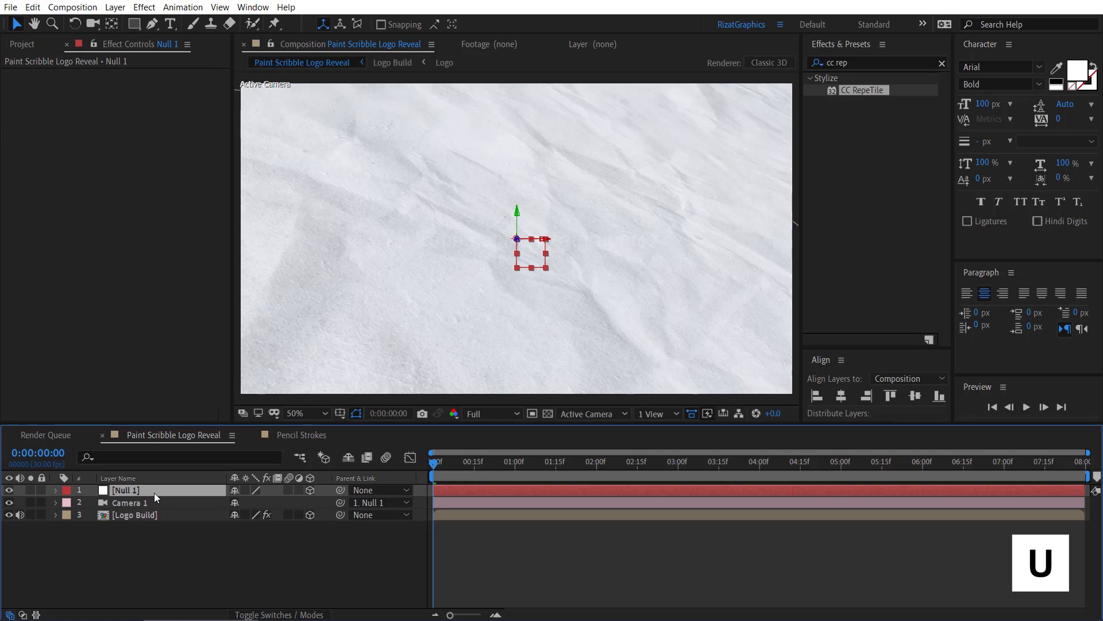
drag(1026, 498, 433, 531)
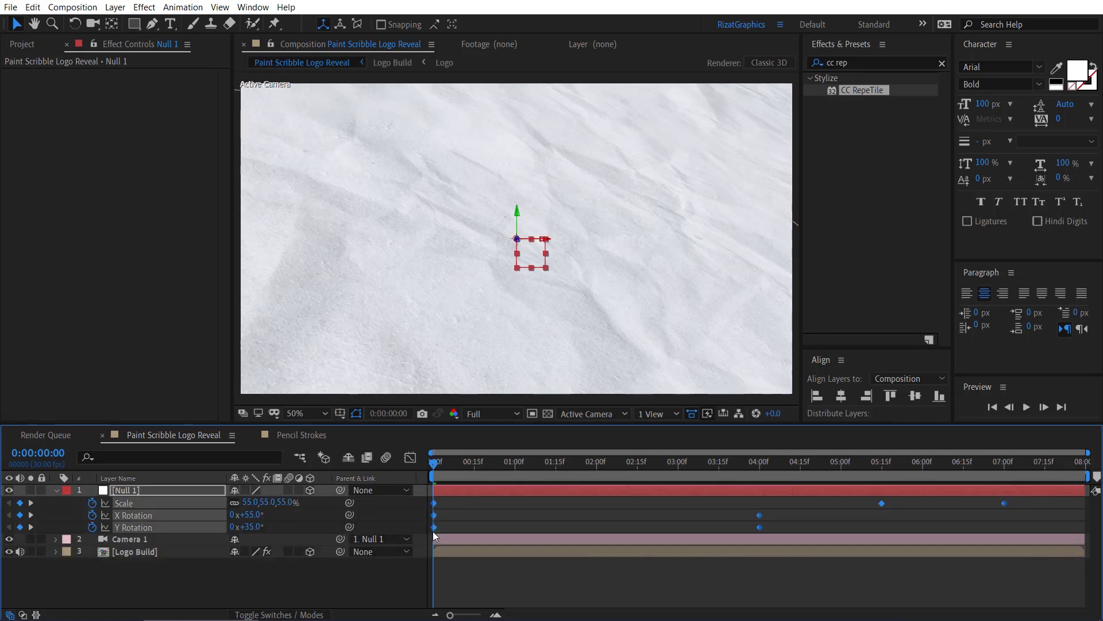
key(F9)
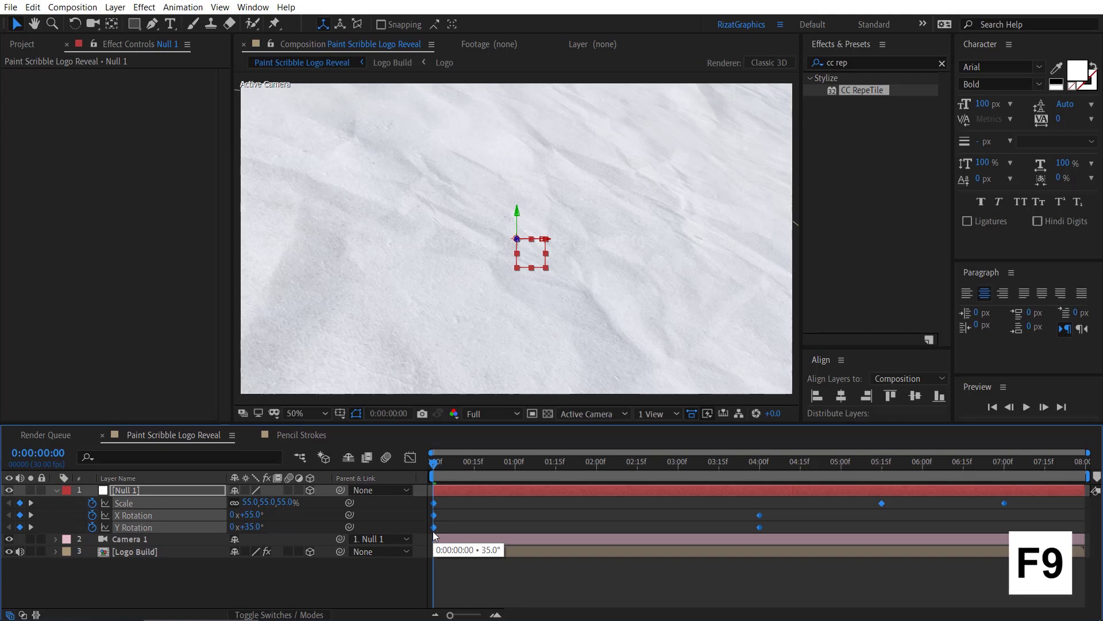
In the speed graph, lengthen the ease influence into the 7:00 Scale keyframe.
drag(1021, 519, 881, 504)
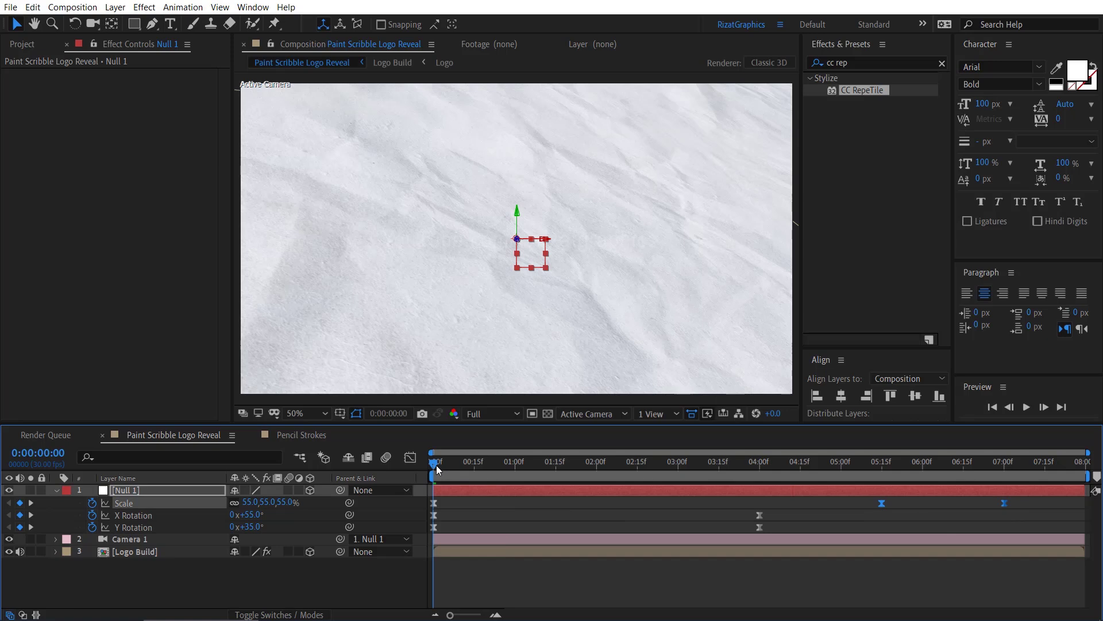
click(412, 457)
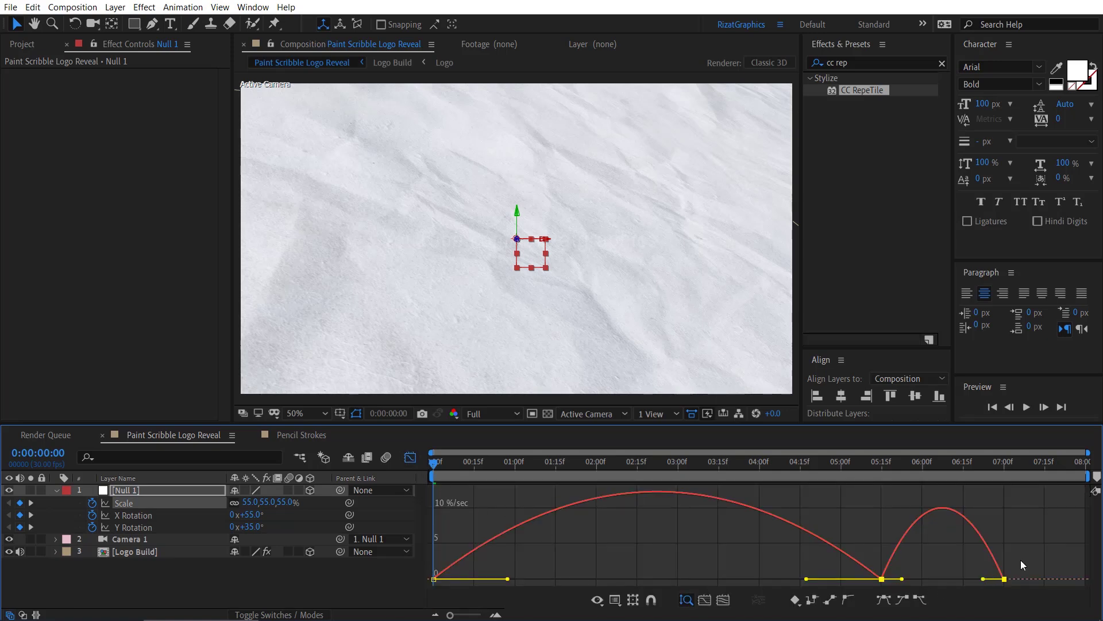
drag(1020, 560, 865, 587)
drag(964, 581, 943, 579)
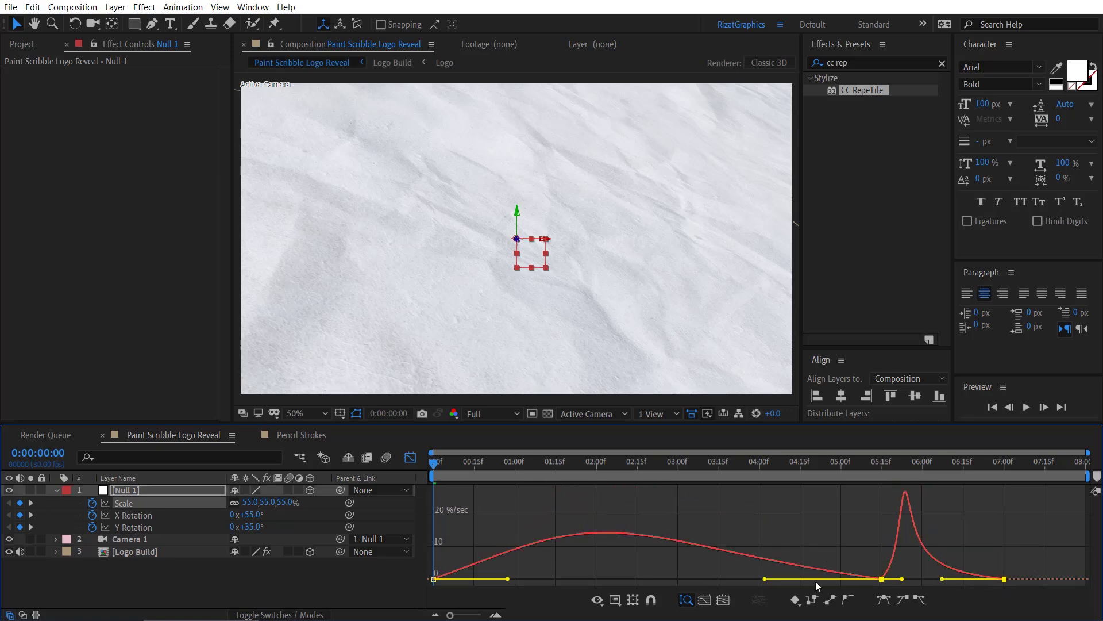
click(414, 459)
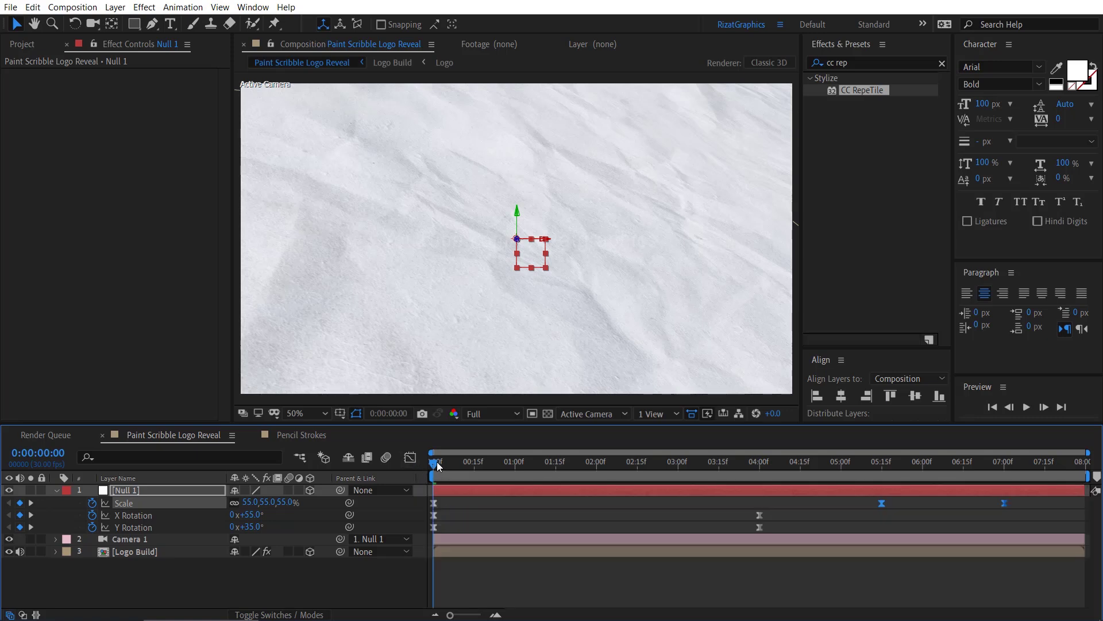
click(435, 463)
click(1027, 407)
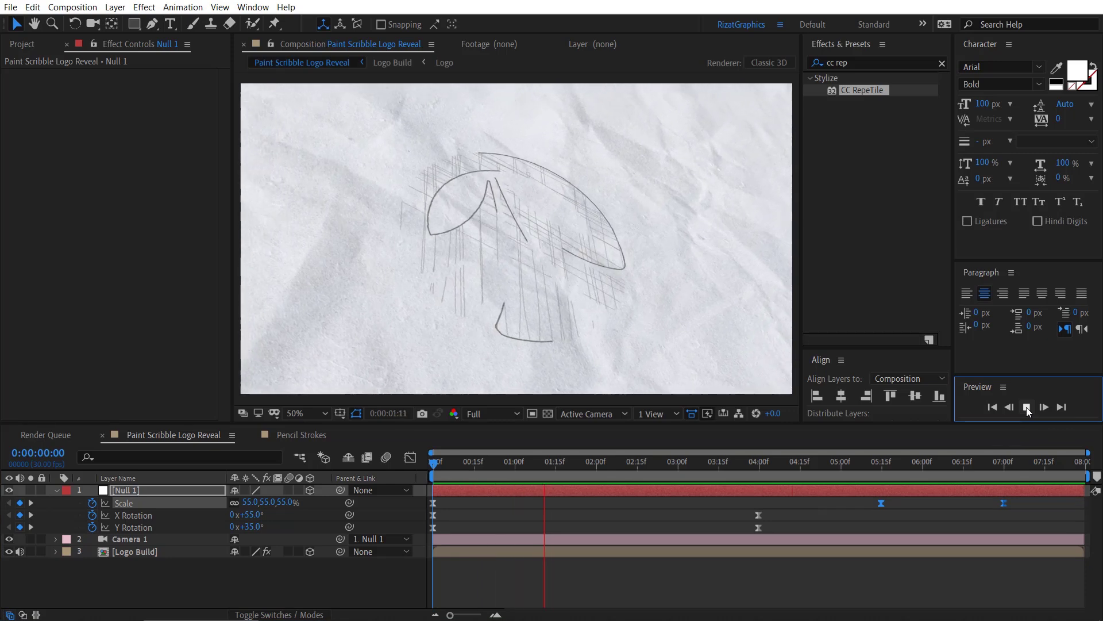